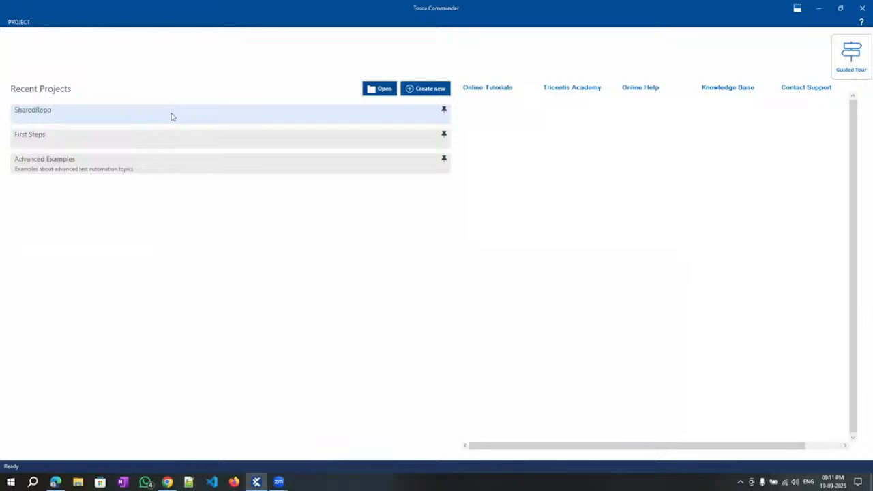
Open the SharedRepo project from Recent Projects and log in to its workspace.
click(171, 116)
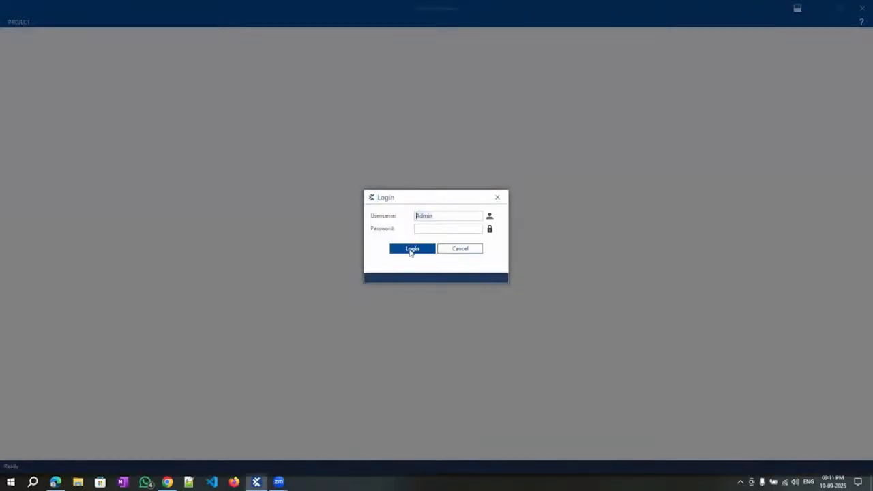
click(412, 250)
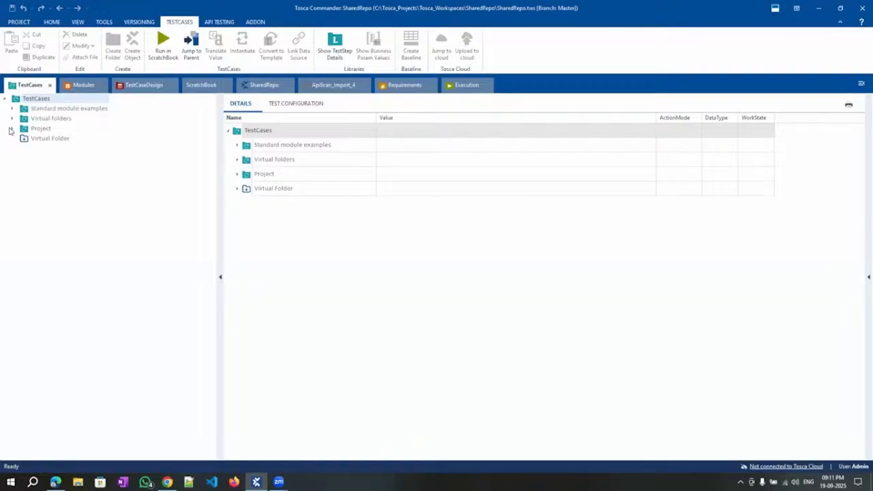
Expand the Project folder, then look over the Modules view and the Vehicle Insurance form in the browser.
click(12, 128)
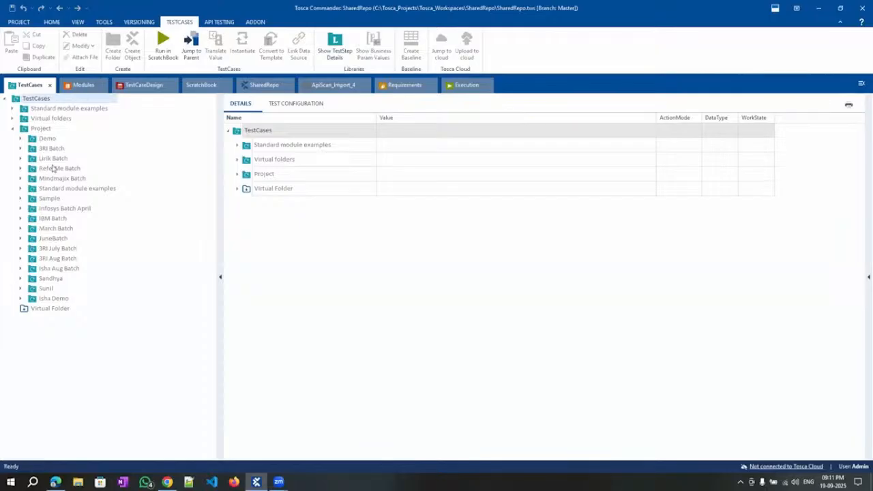
click(83, 85)
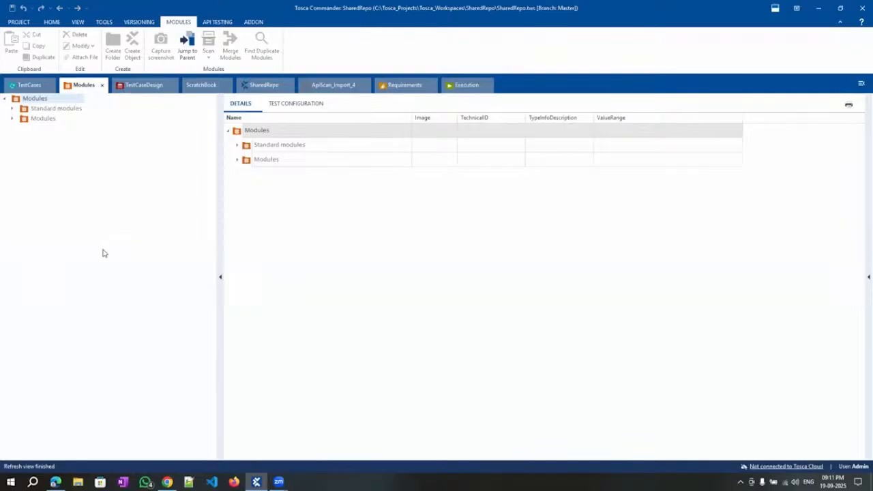
click(55, 482)
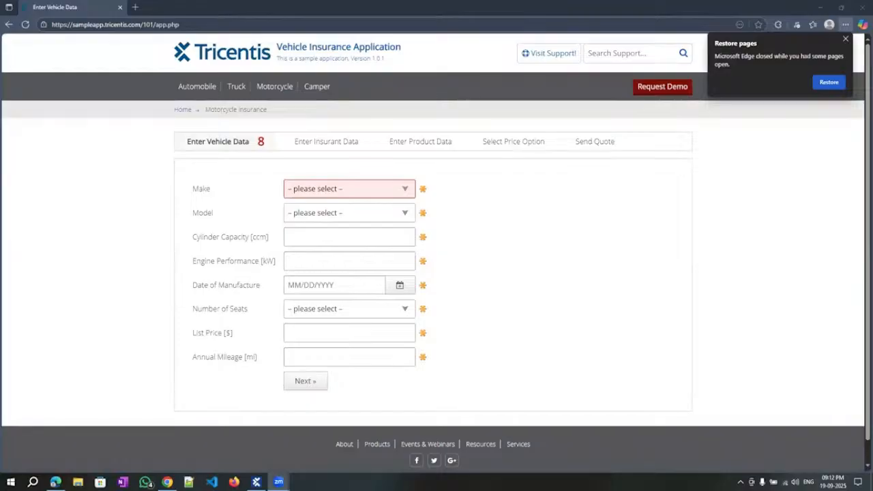
click(257, 481)
click(257, 482)
Back in TestCases, expand the demo folder to reveal test case TC1.
click(28, 84)
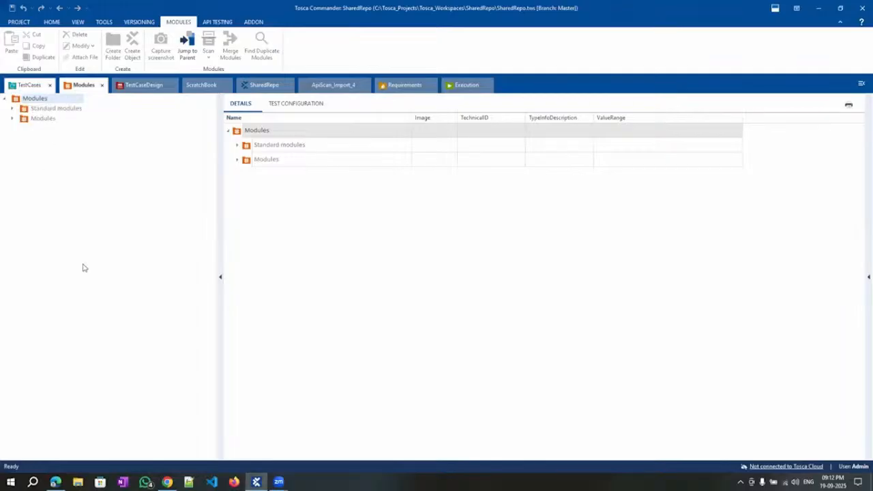
click(45, 298)
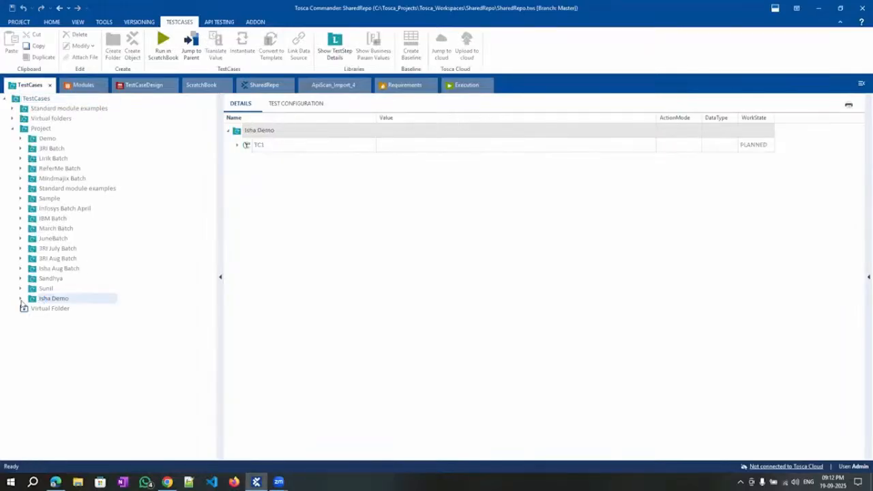
click(21, 299)
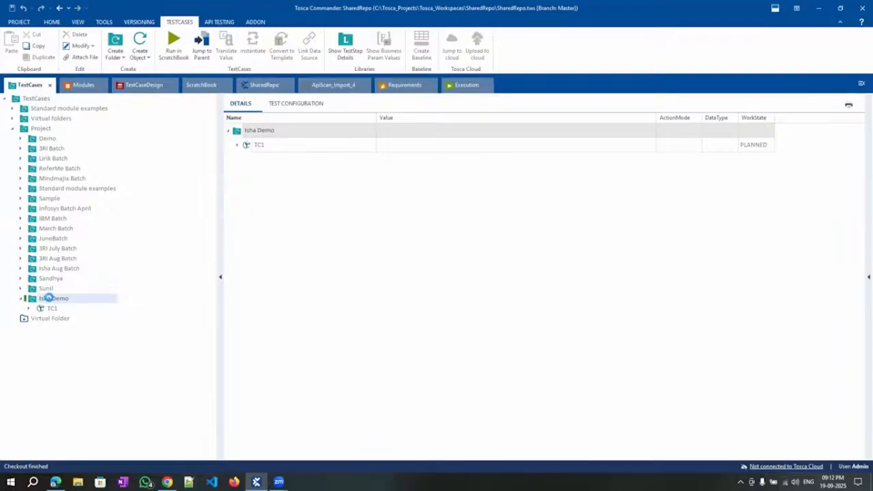
right_click(50, 300)
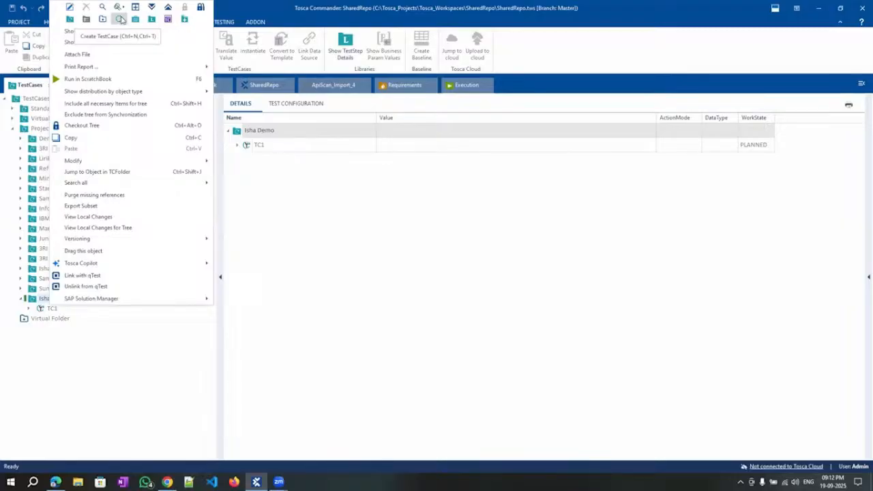
Create a new test case in the demo folder named 'Vehicle Insurance'.
click(121, 19)
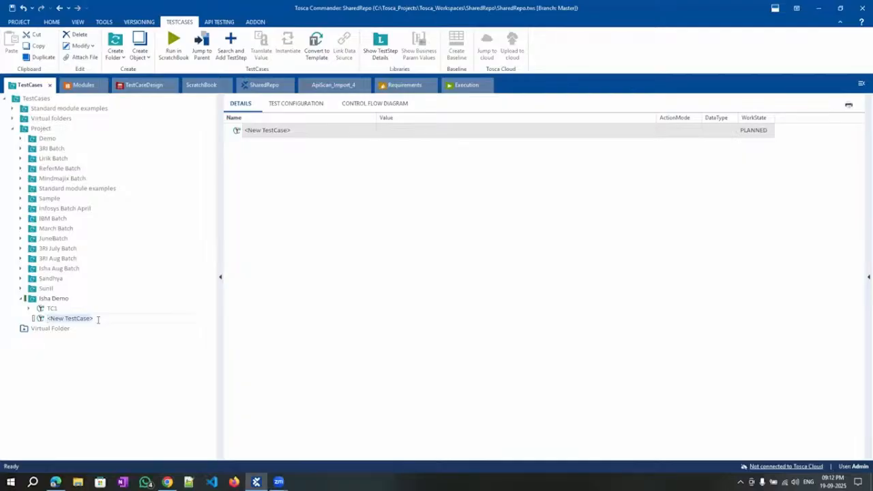
text(Vehicle Insrance)
key(BackSpace)
key(BackSpace)
key(BackSpace)
key(BackSpace)
key(BackSpace)
text(urance)
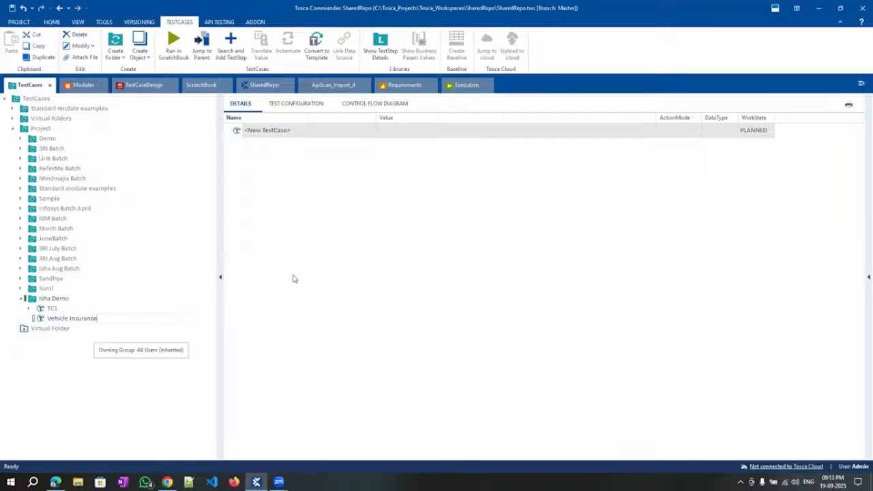
key(Return)
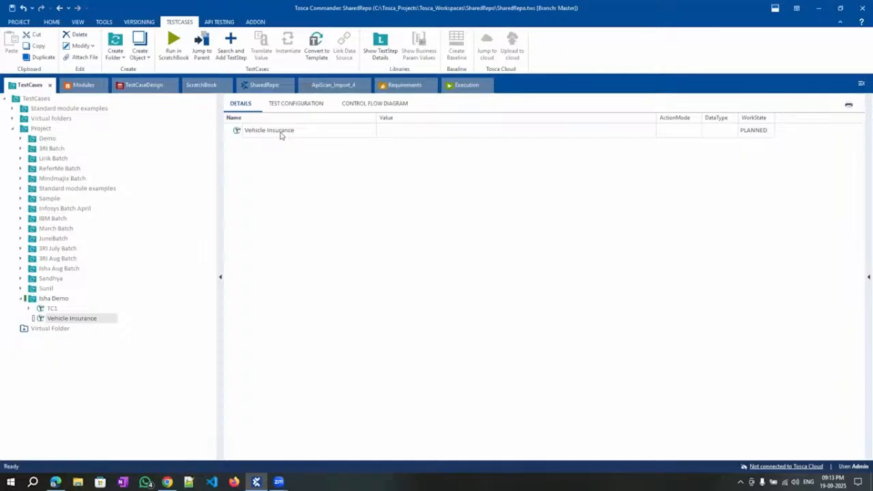
click(75, 89)
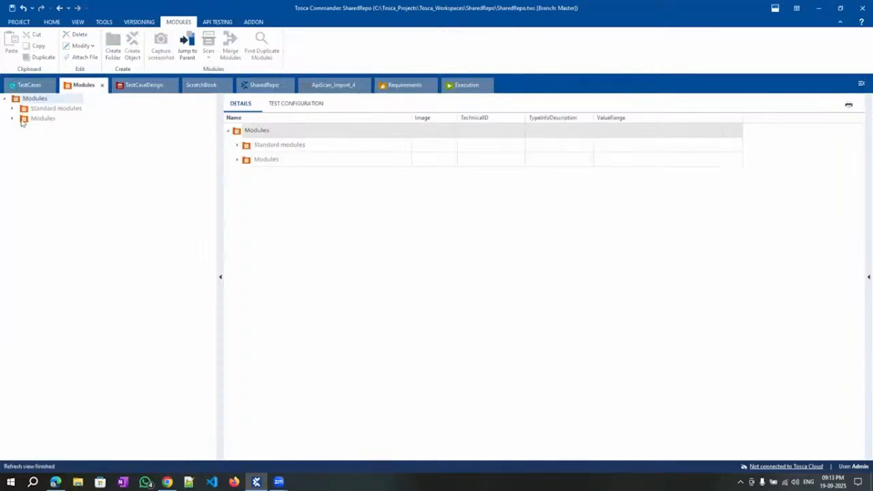
Drag the Html OpenUrl module from Standard modules > TBox XEngines into the Vehicle Insurance test case.
click(11, 108)
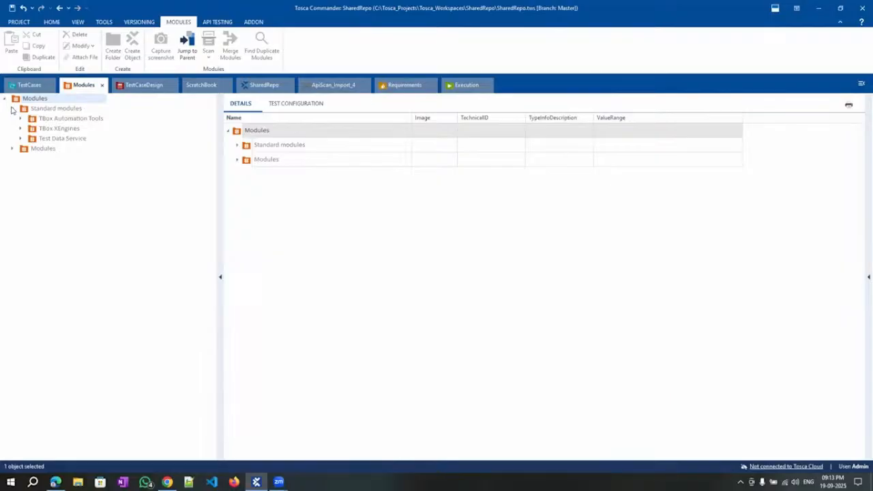
click(58, 129)
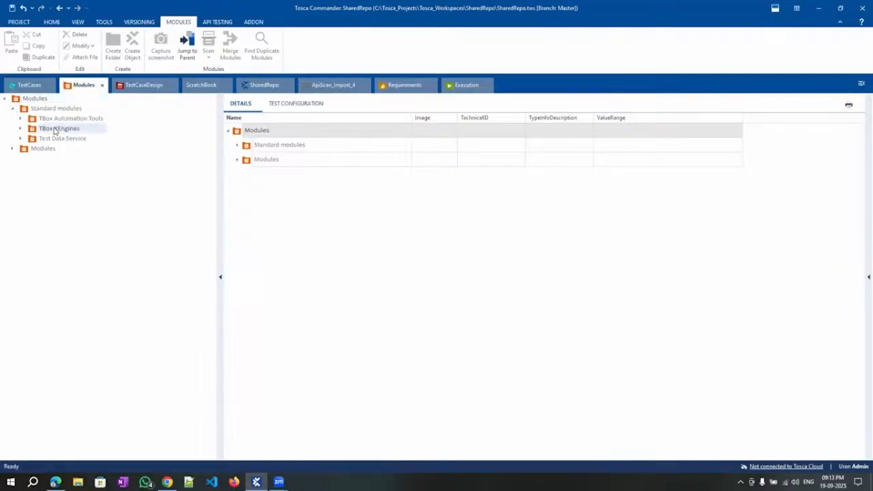
click(20, 129)
click(53, 180)
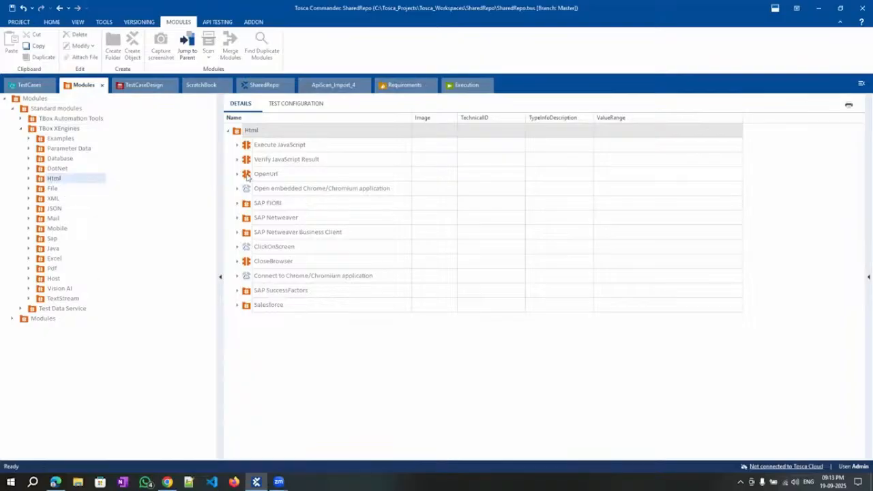
mouse_move(254, 175)
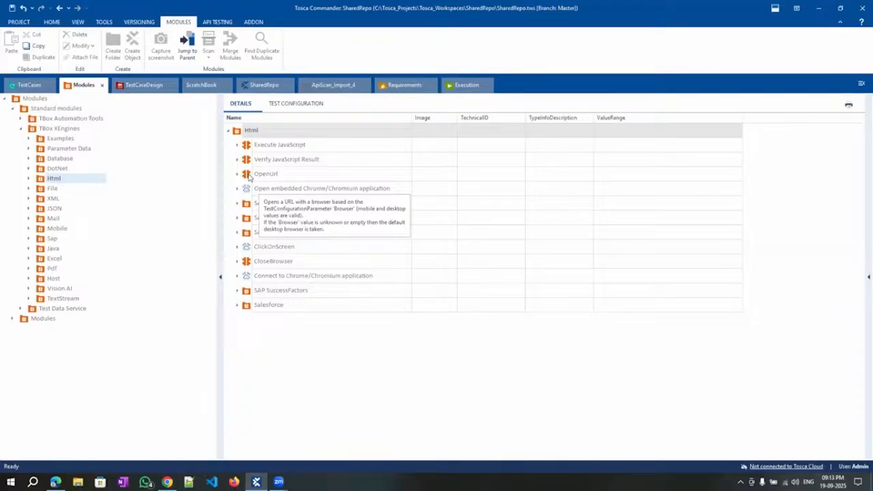
drag(250, 178, 281, 137)
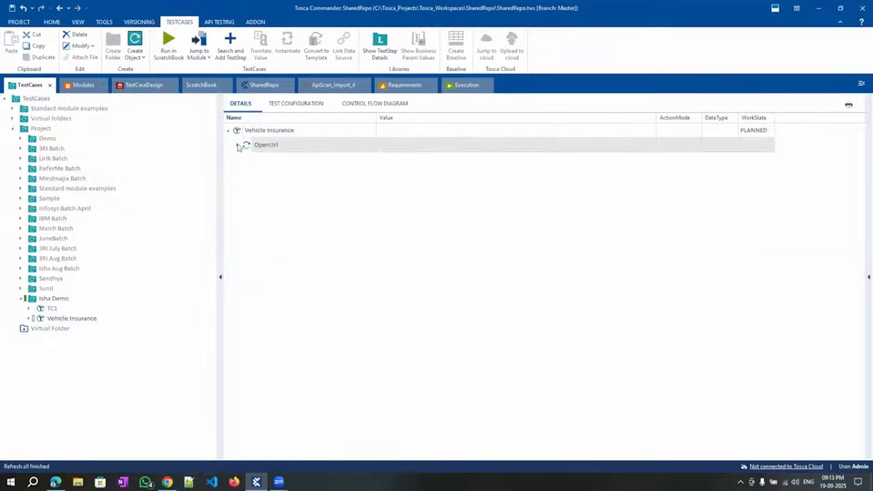
click(237, 146)
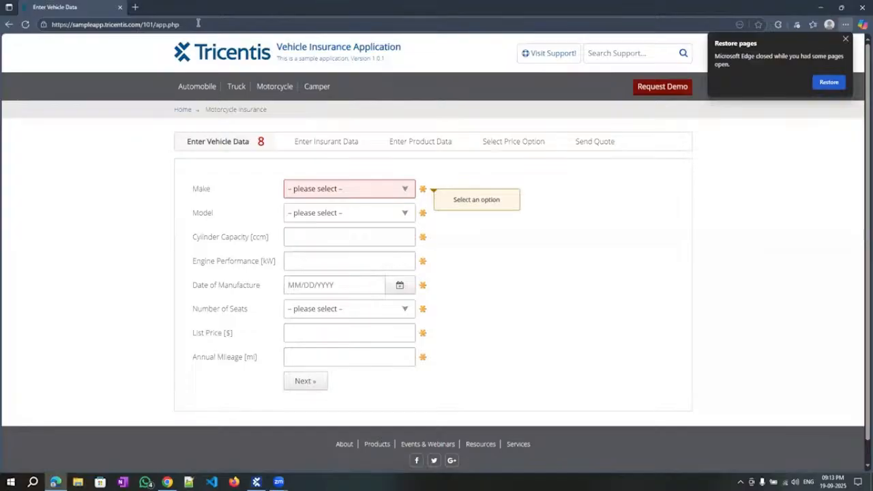
key(ctrl+l)
key(ctrl+c)
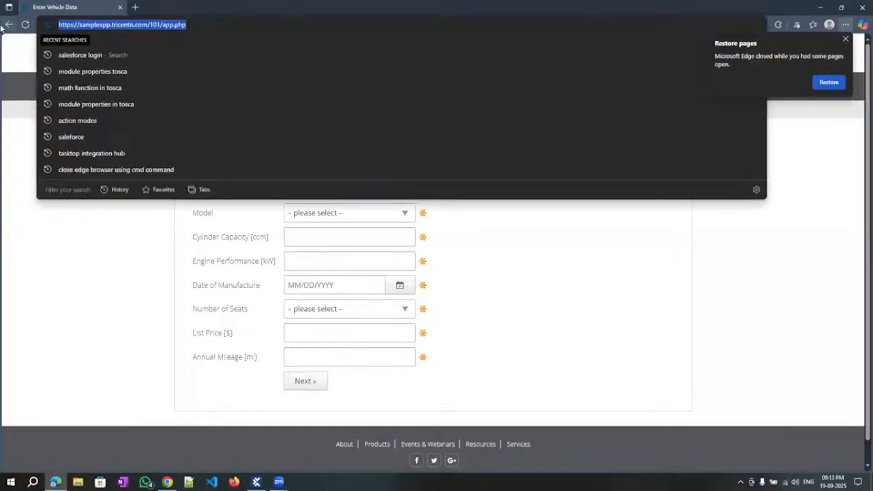
click(113, 263)
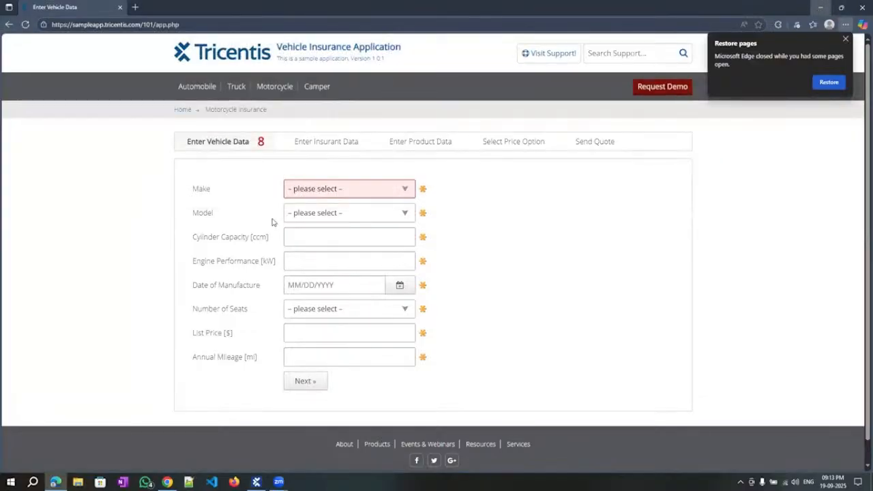
key(alt+Tab)
click(386, 166)
click(386, 165)
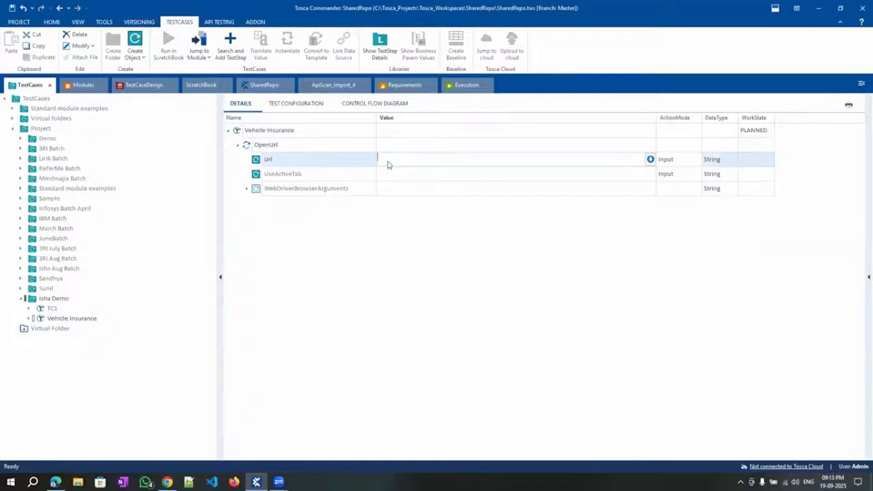
key(ctrl+v)
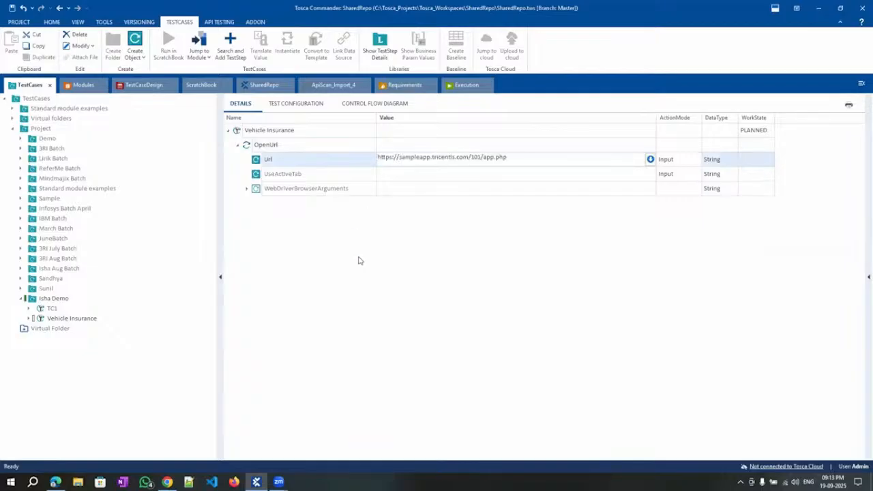
click(392, 202)
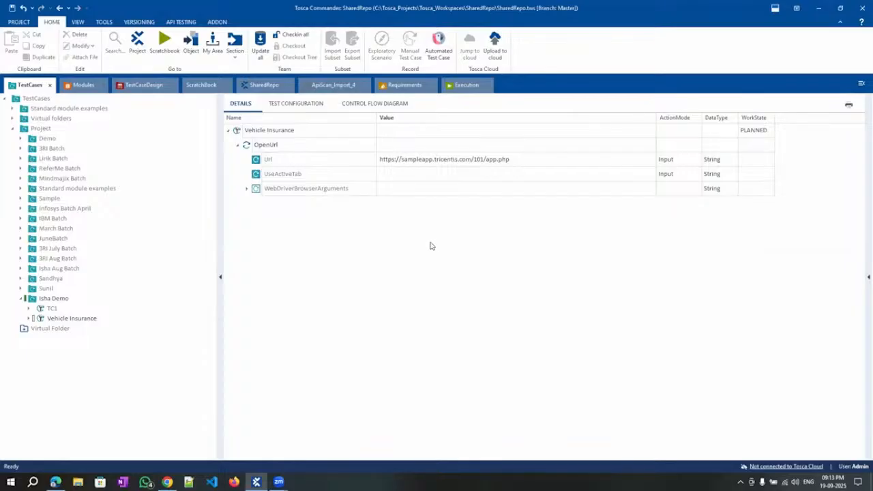
right_click(271, 146)
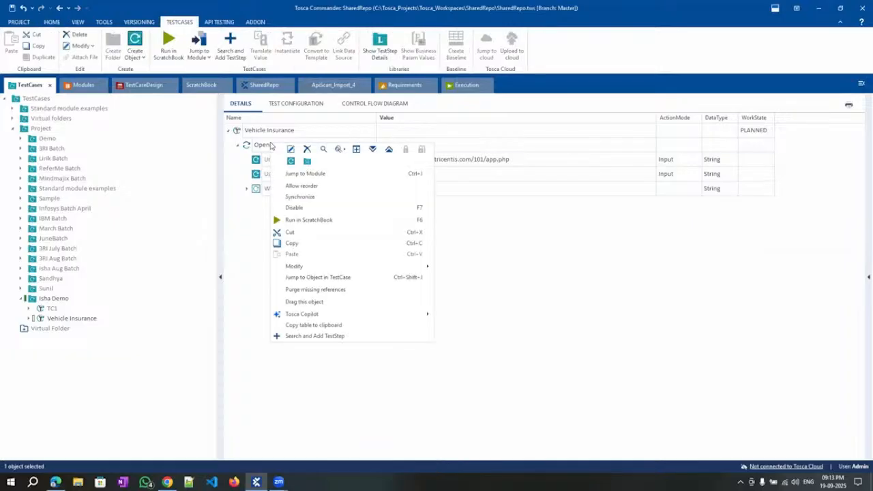
Run the OpenUrl step in the ScratchBook and check its results show the sample app opened.
click(308, 220)
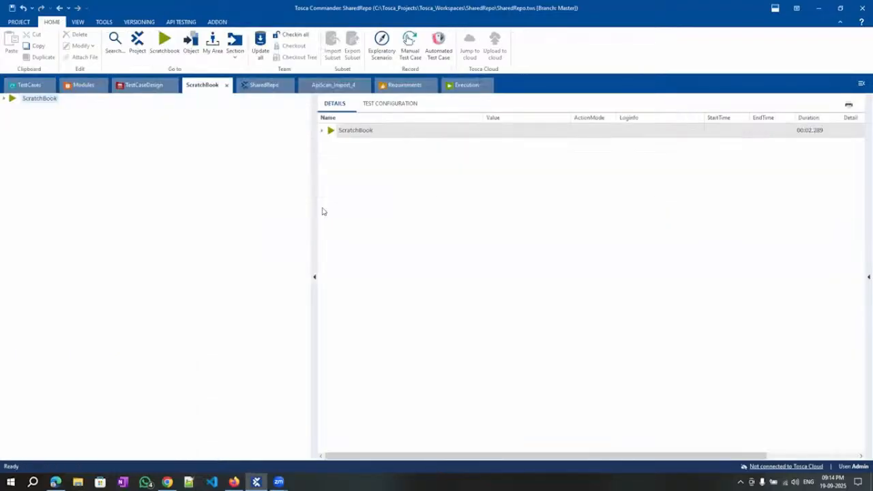
click(323, 131)
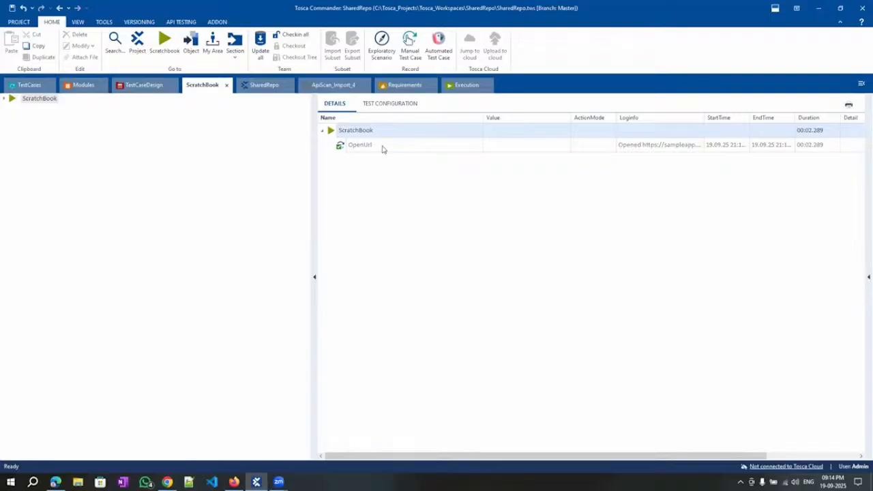
click(29, 85)
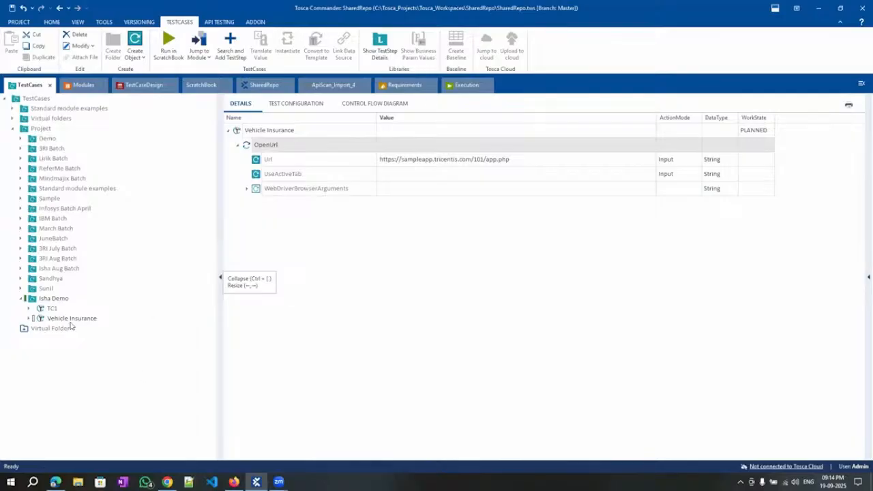
Add a test configuration parameter to Vehicle Insurance and name it Browser.
click(69, 319)
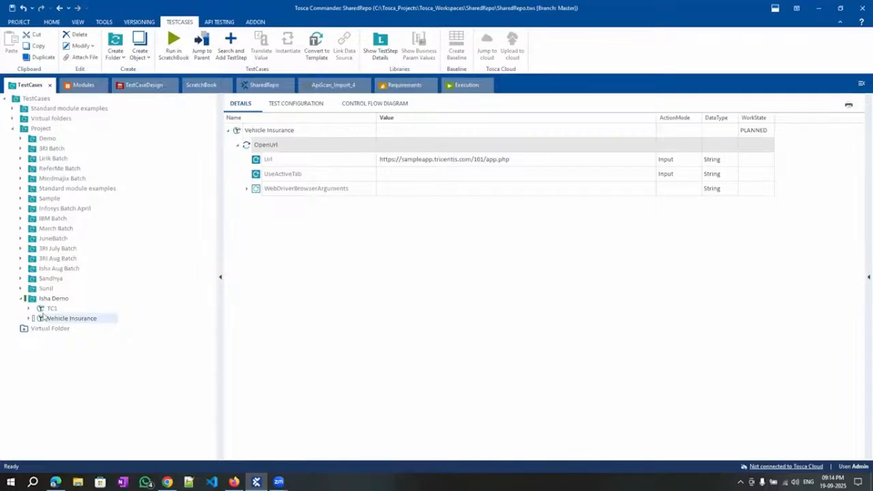
click(287, 105)
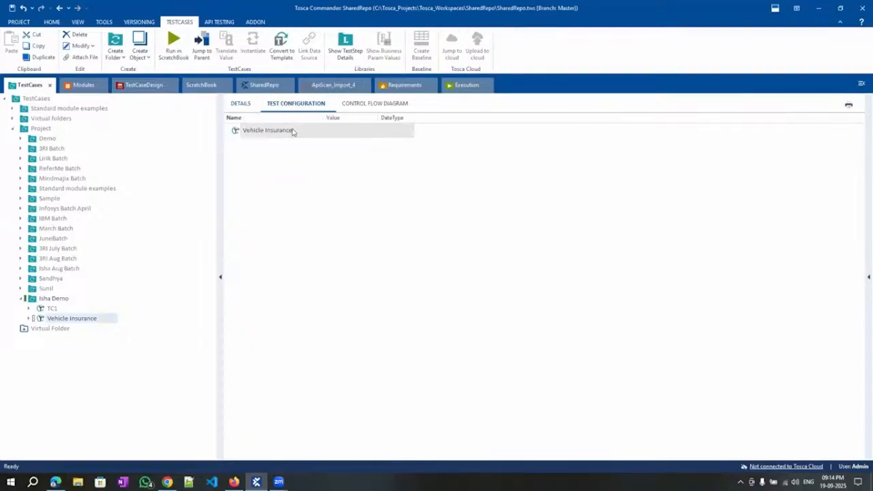
right_click(292, 131)
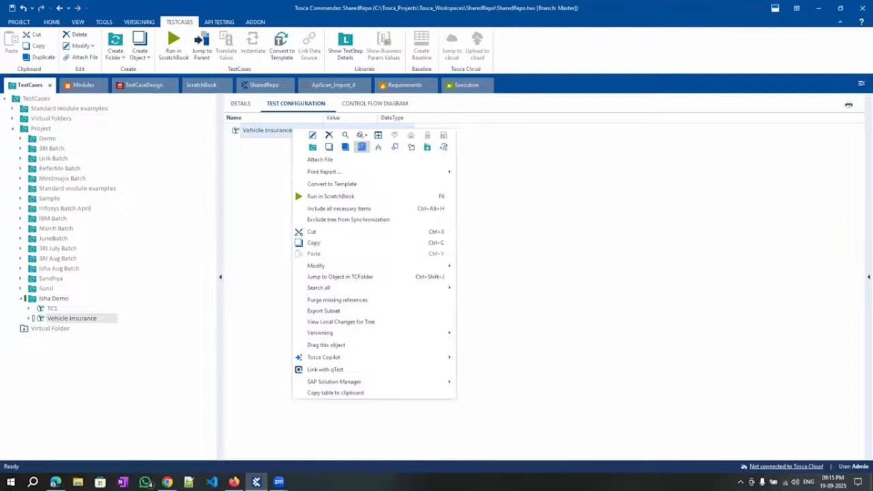
click(361, 149)
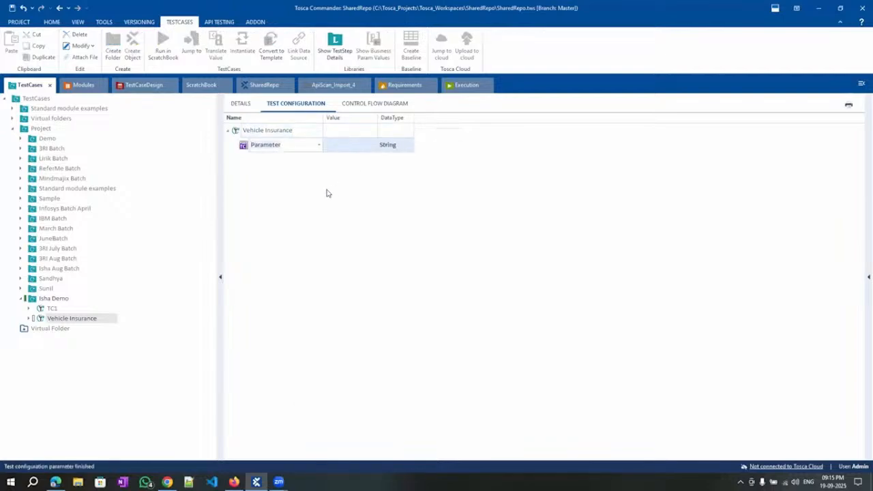
click(318, 146)
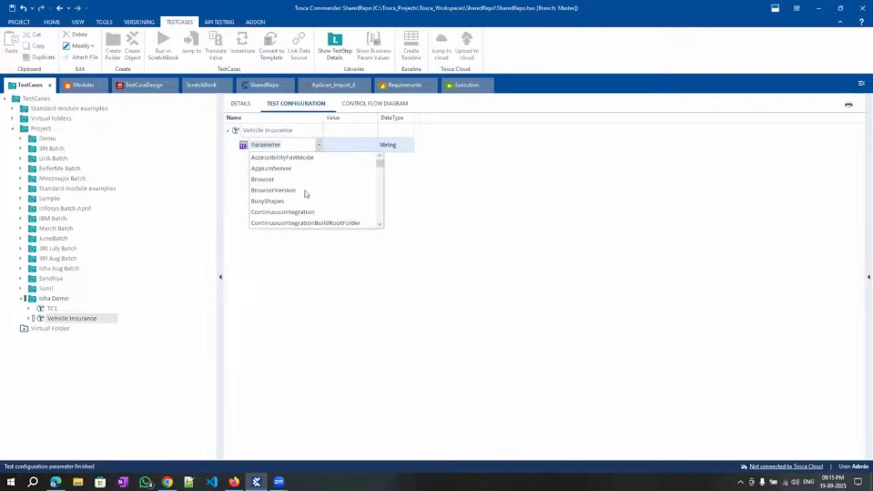
scroll(307, 223, down, 20)
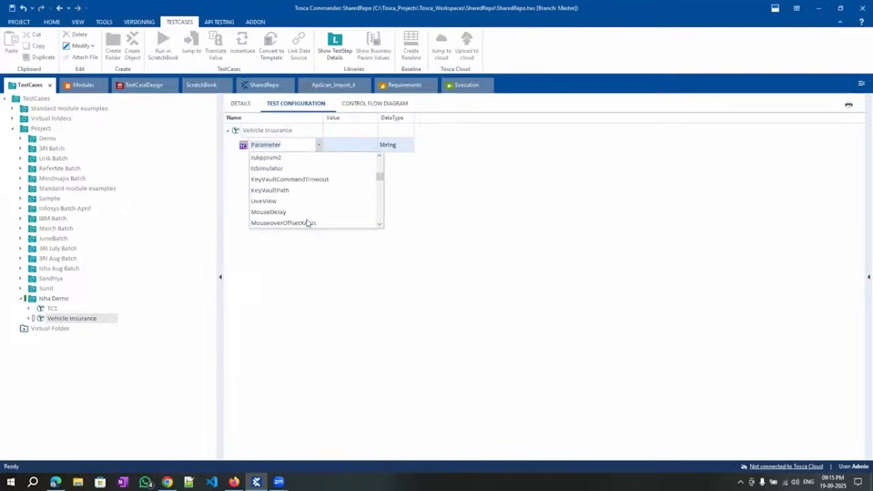
scroll(307, 223, down, 5)
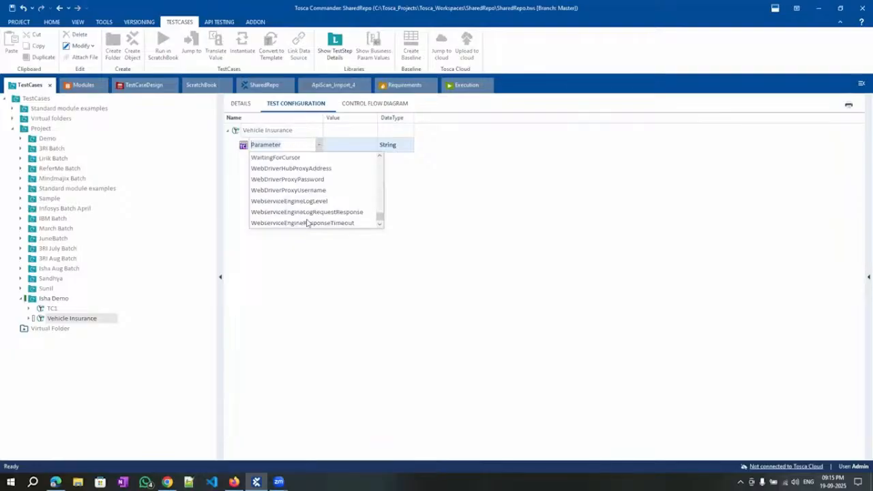
text(Browser)
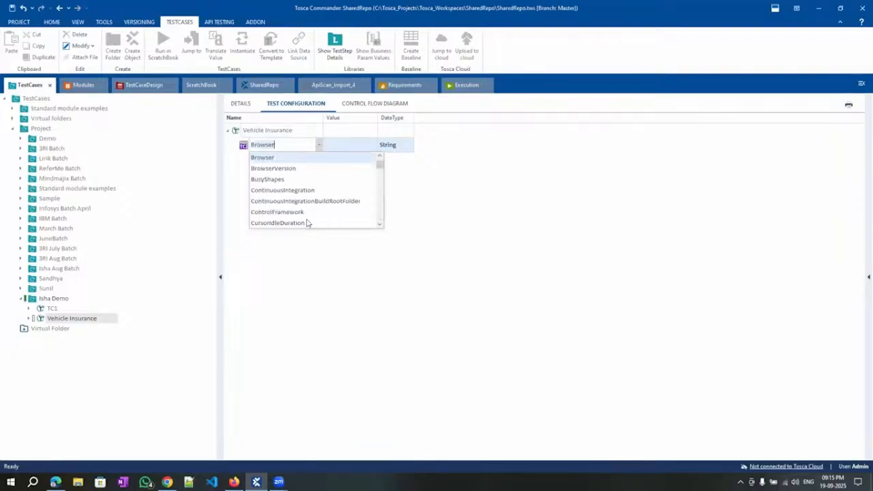
click(279, 158)
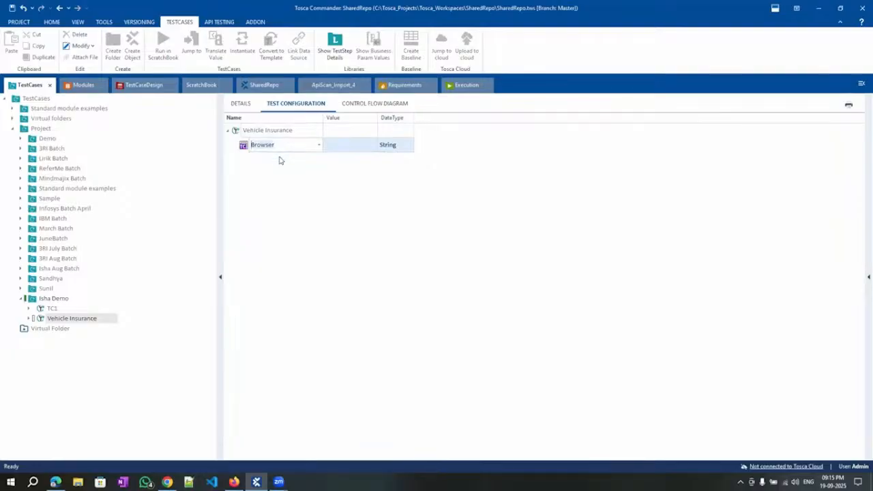
click(330, 193)
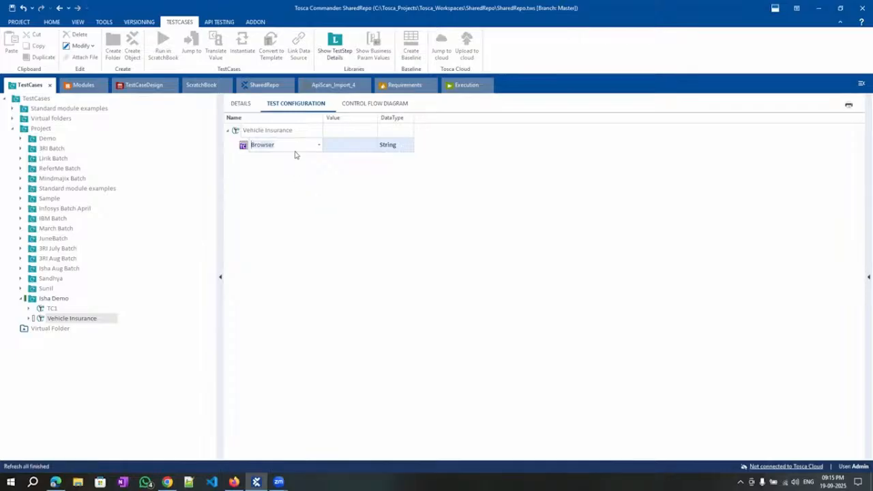
Set the Browser parameter's value to Edge.
click(364, 148)
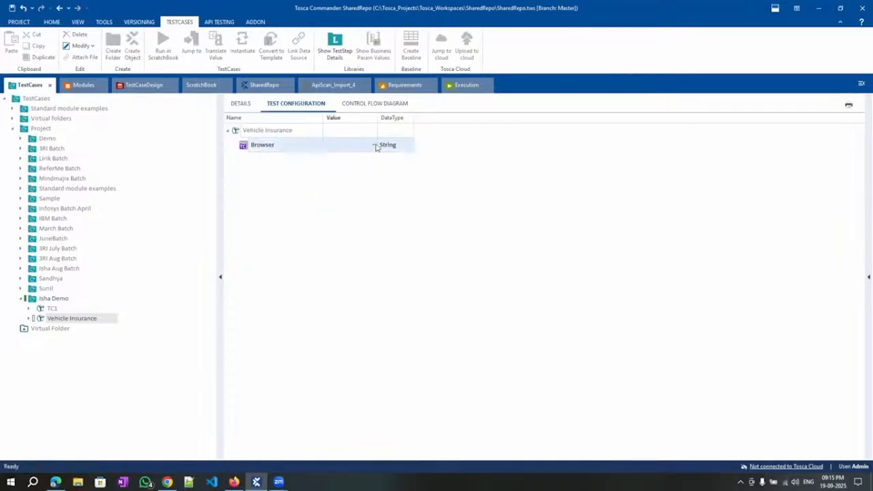
click(374, 146)
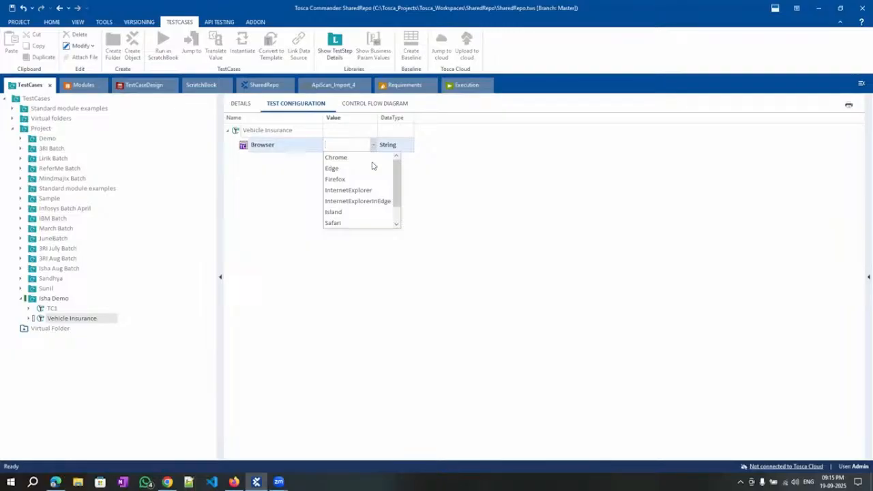
scroll(371, 172, down, 1)
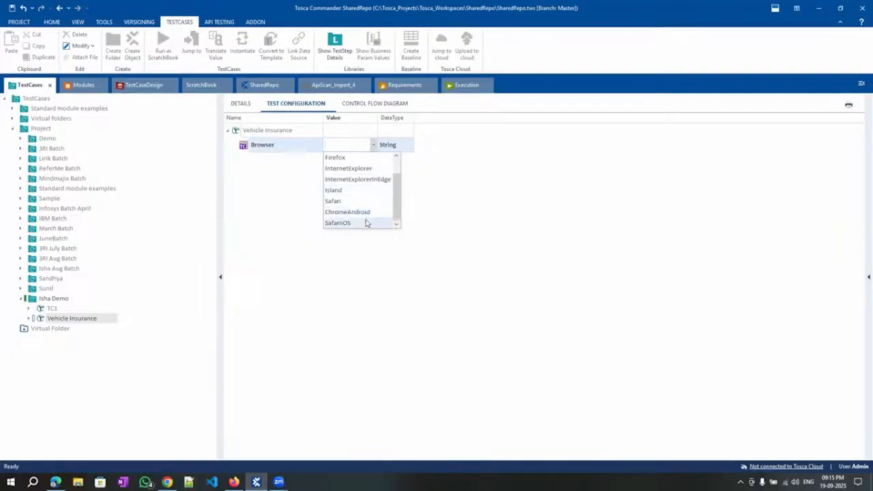
scroll(362, 214, up, 1)
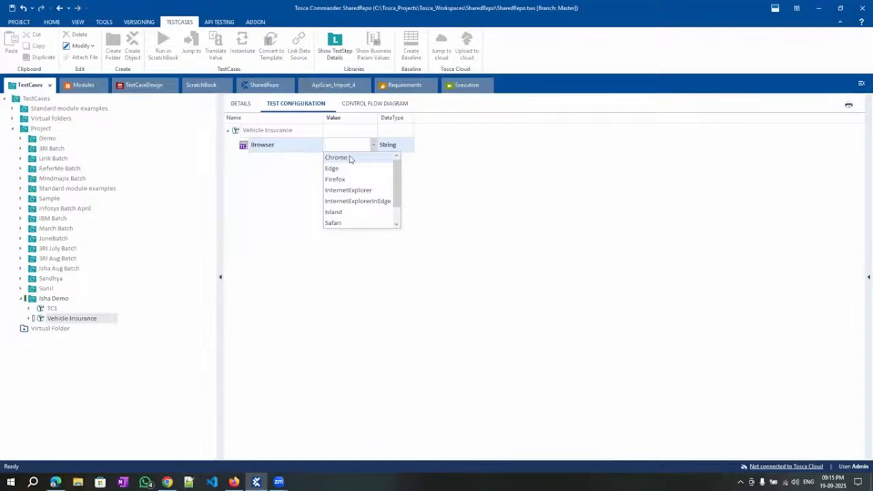
click(334, 168)
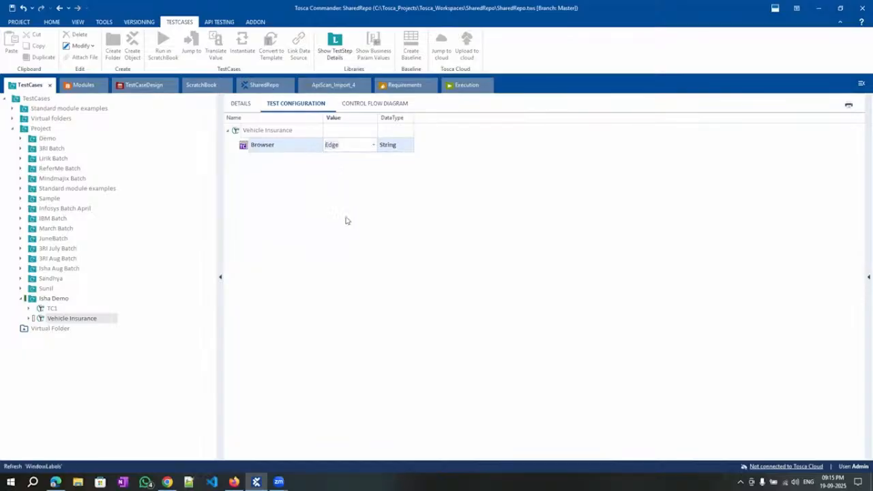
Run the whole Vehicle Insurance test case in ScratchBook and bring up the opened sample app in Edge.
click(239, 105)
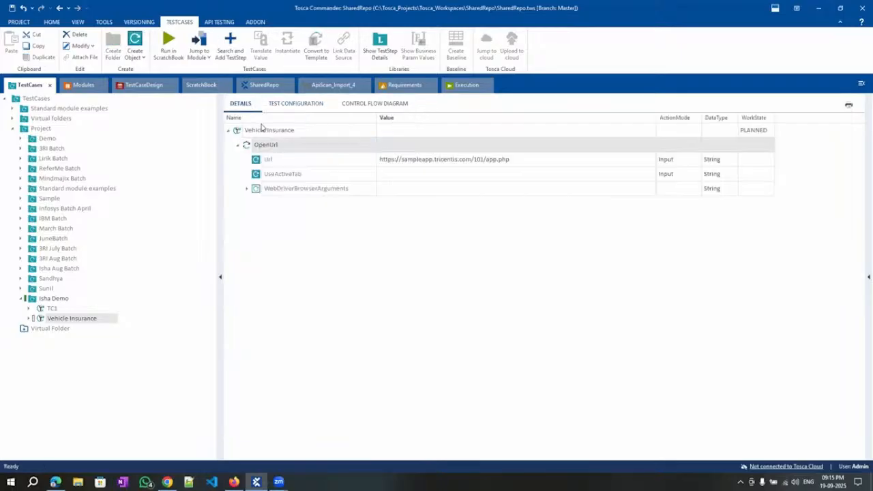
right_click(262, 130)
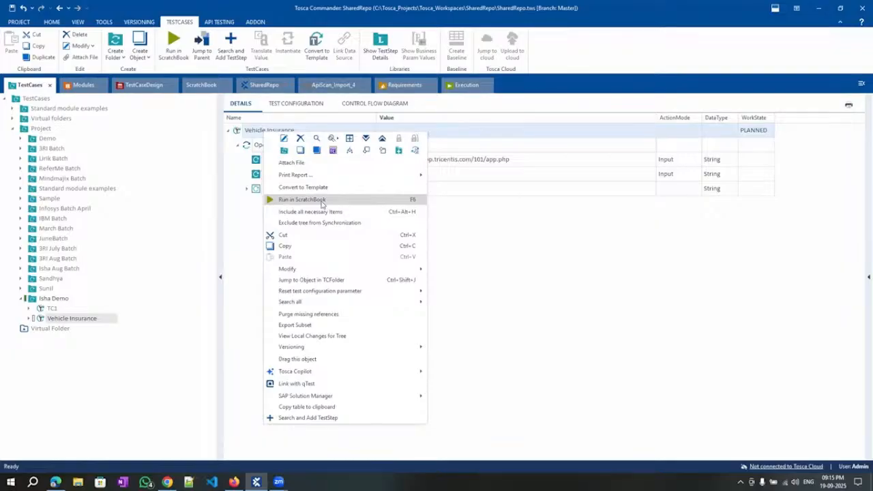
click(320, 202)
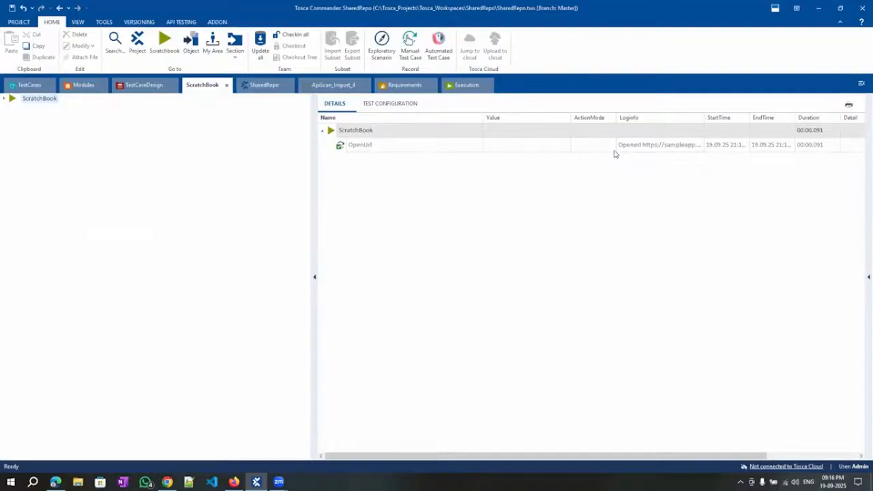
click(27, 85)
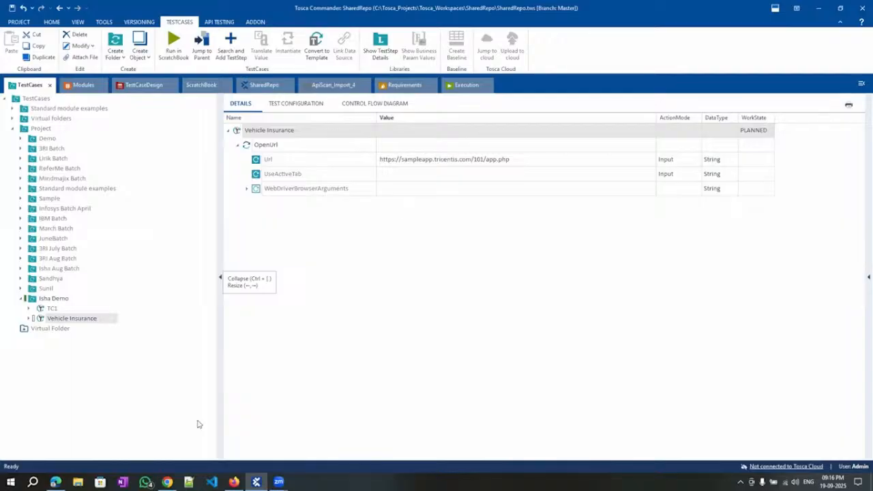
click(55, 482)
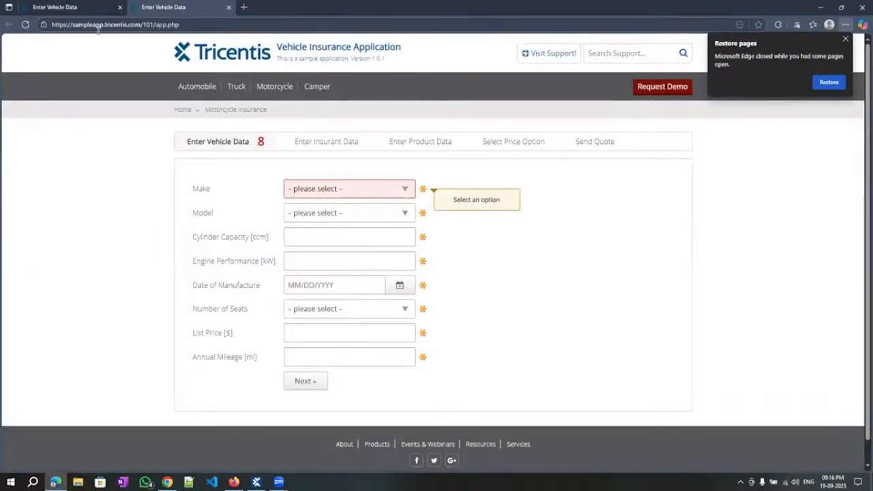
Close the duplicate Enter Vehicle Data tab in Edge and go back to Tosca's Modules section.
click(120, 7)
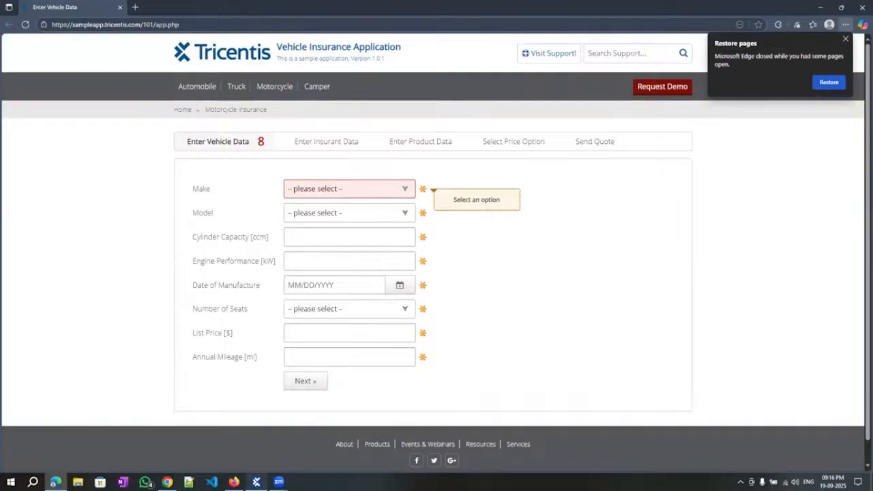
mouse_move(257, 482)
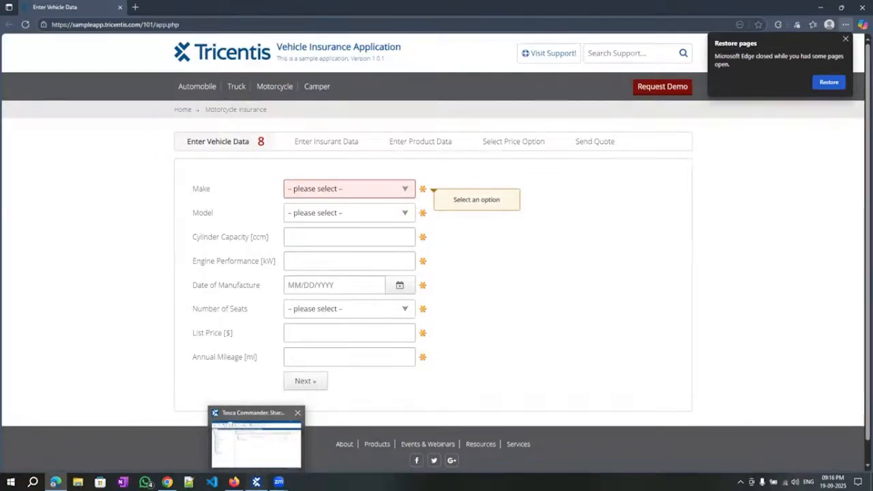
click(257, 445)
click(86, 88)
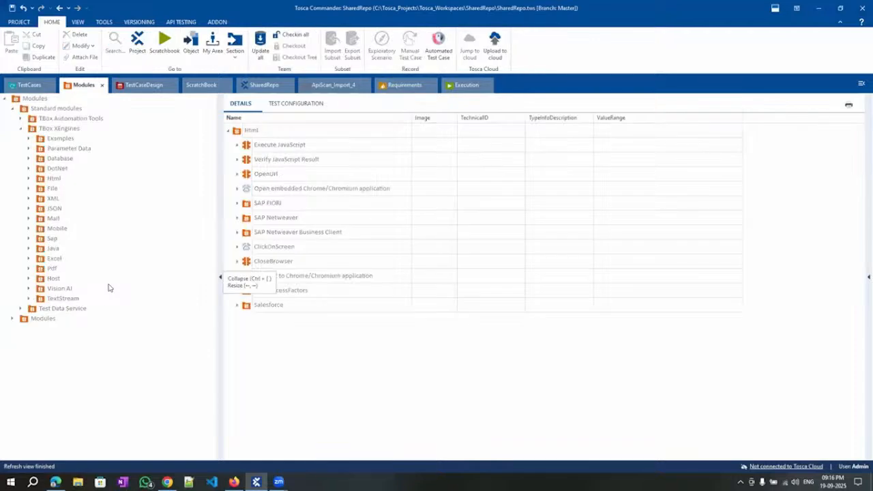
Collapse Standard modules, expand Modules, and launch Scan > Application on the Isha Demo folder.
click(12, 108)
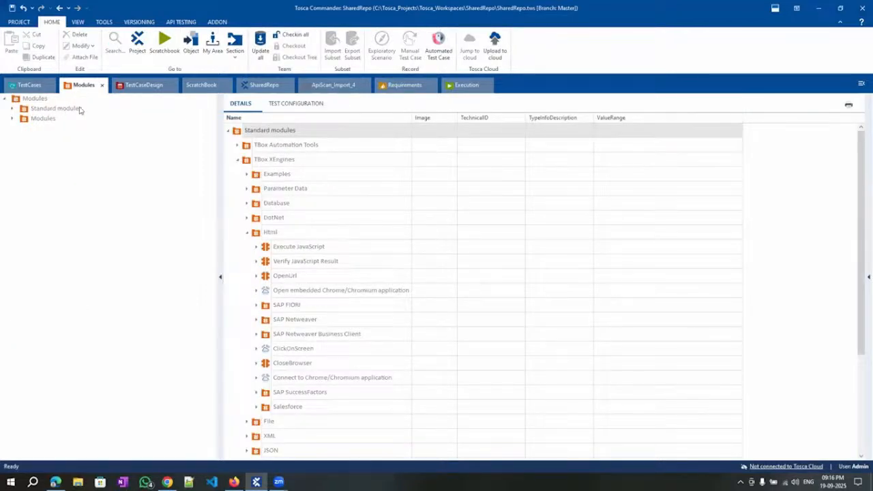
click(42, 111)
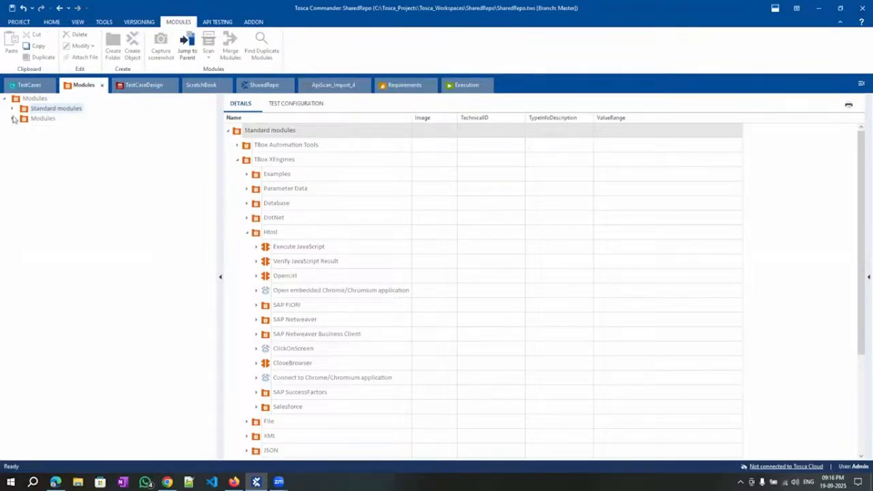
click(12, 118)
click(51, 230)
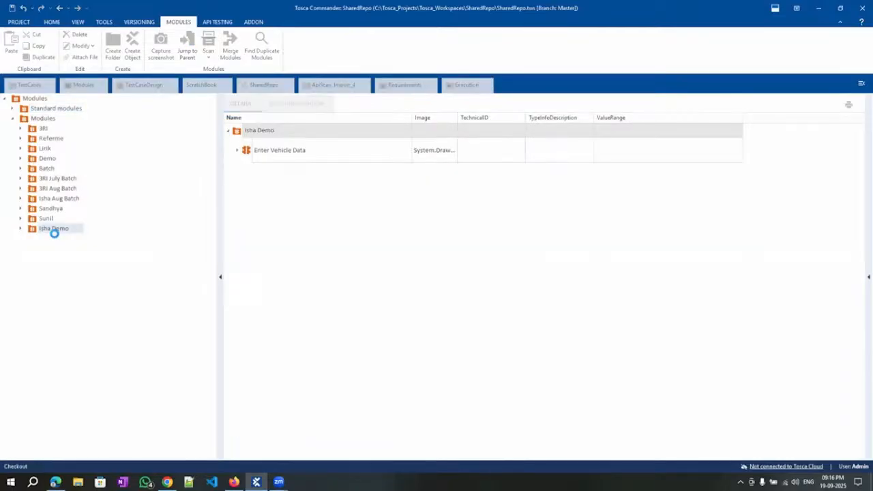
right_click(44, 231)
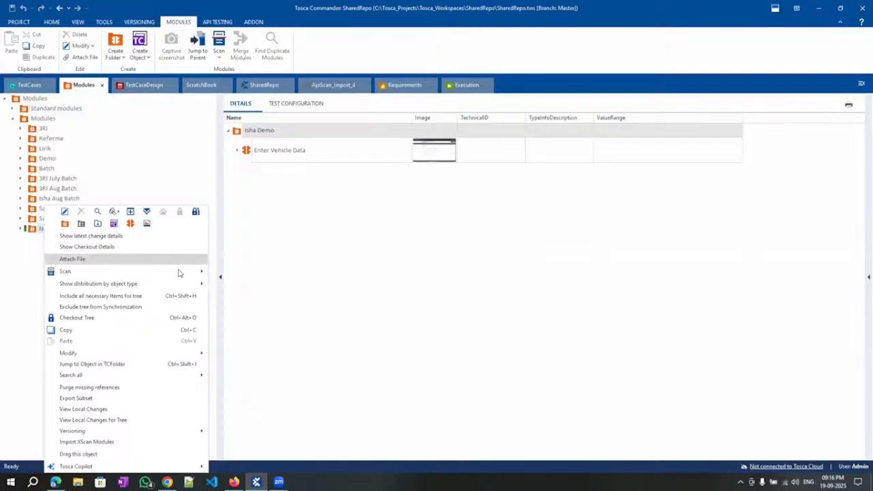
mouse_move(180, 272)
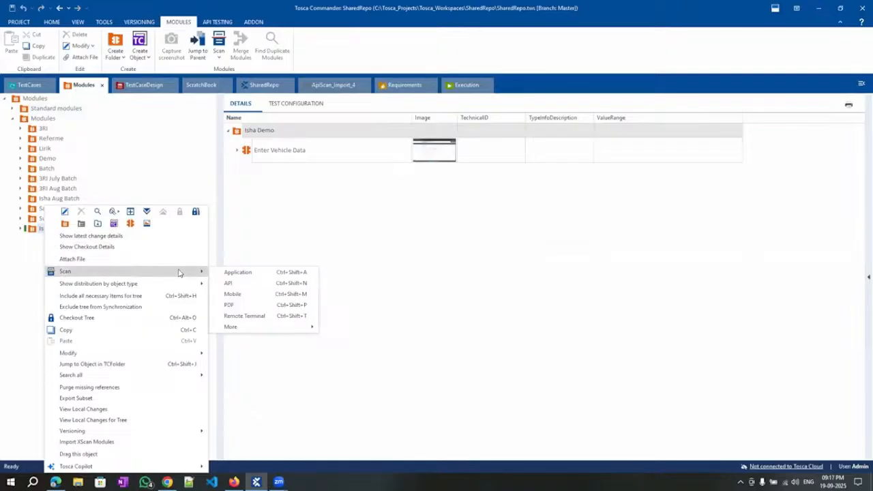
click(251, 275)
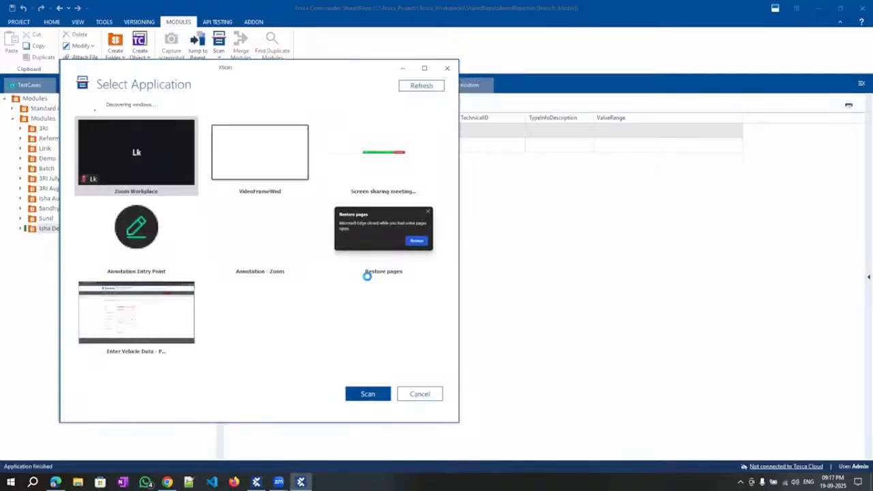
Scan the Enter Vehicle Data window in XScan so Make, Model and Cylinder Capacity are listed.
scroll(382, 297, down, 6)
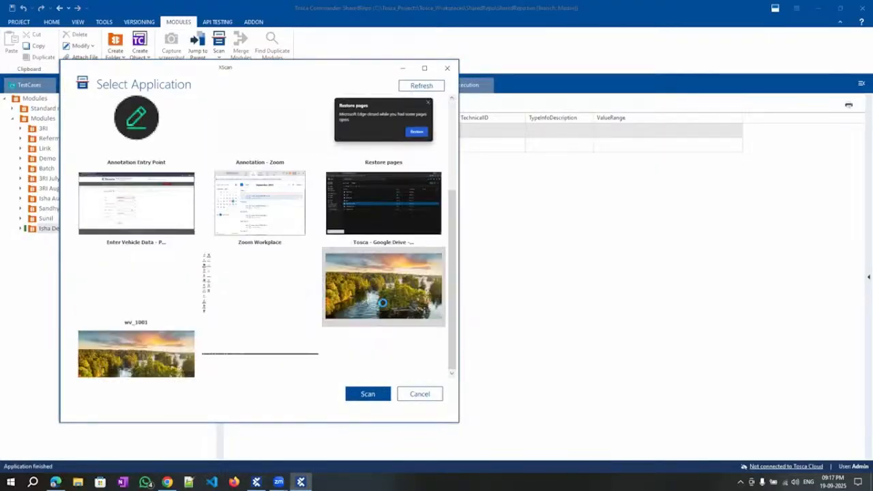
scroll(306, 353, up, 6)
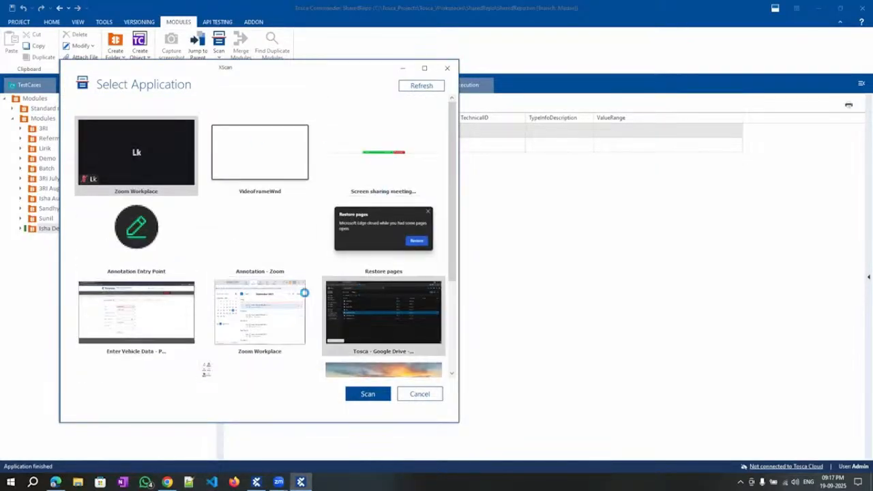
scroll(238, 312, down, 5)
scroll(203, 273, up, 5)
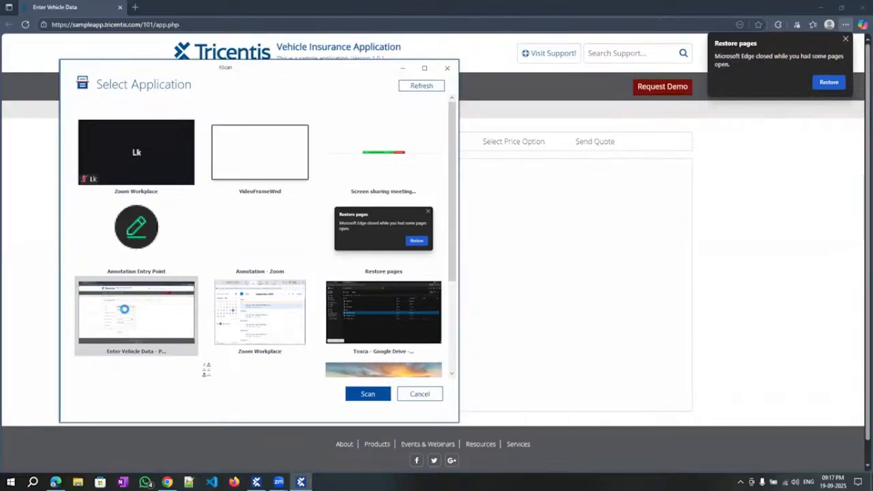
click(373, 392)
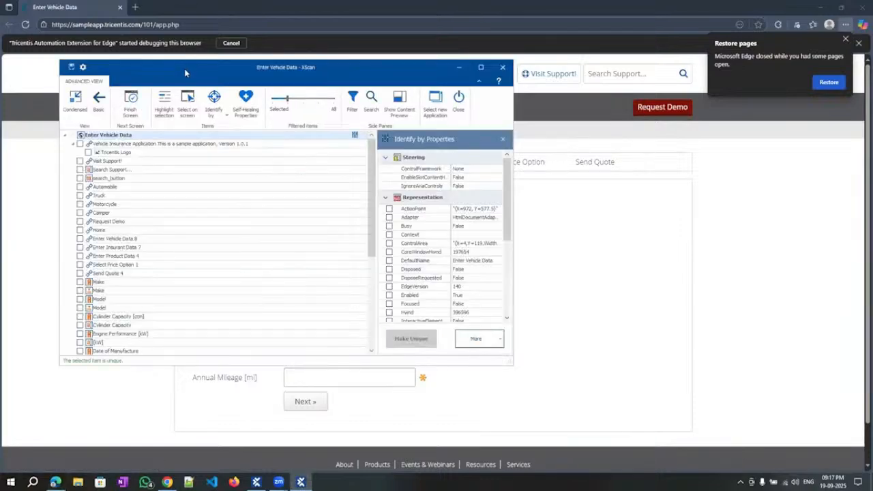
drag(184, 69, 651, 104)
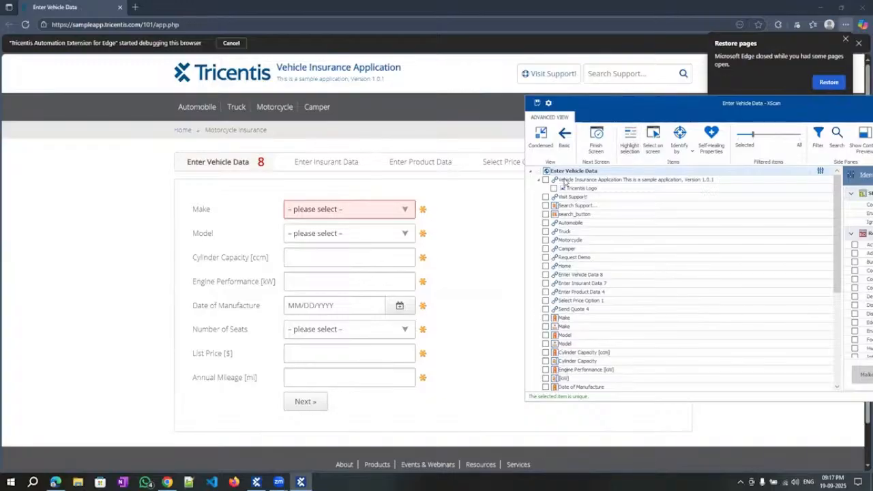
scroll(575, 318, down, 6)
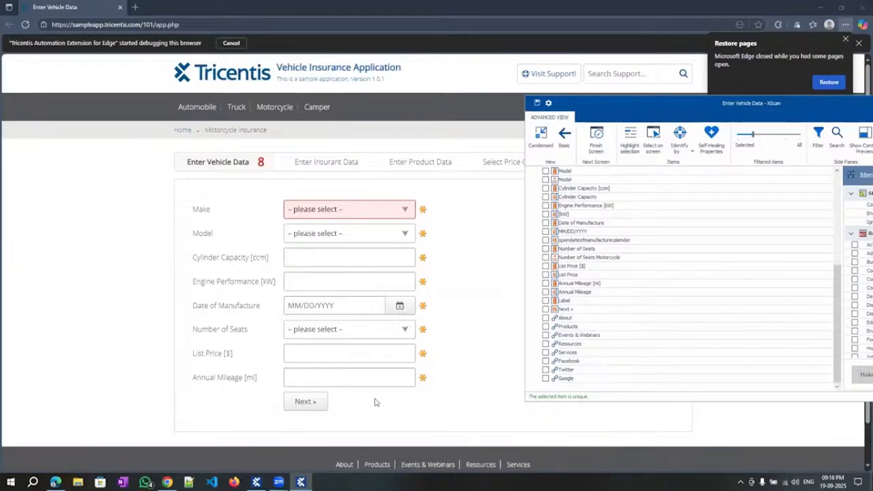
scroll(374, 402, down, 1)
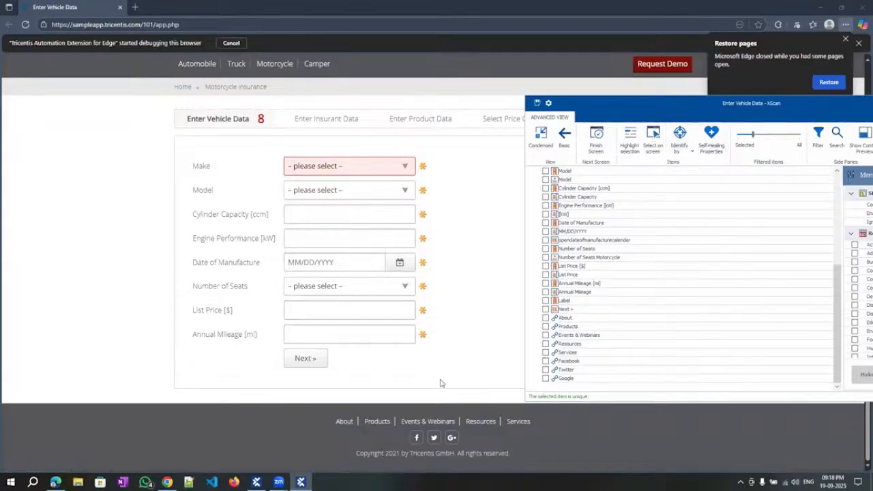
scroll(440, 383, up, 1)
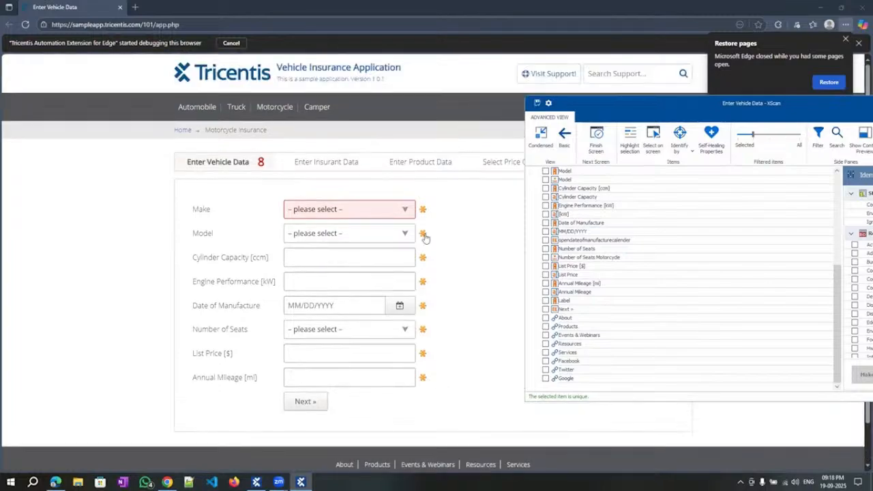
scroll(660, 293, up, 6)
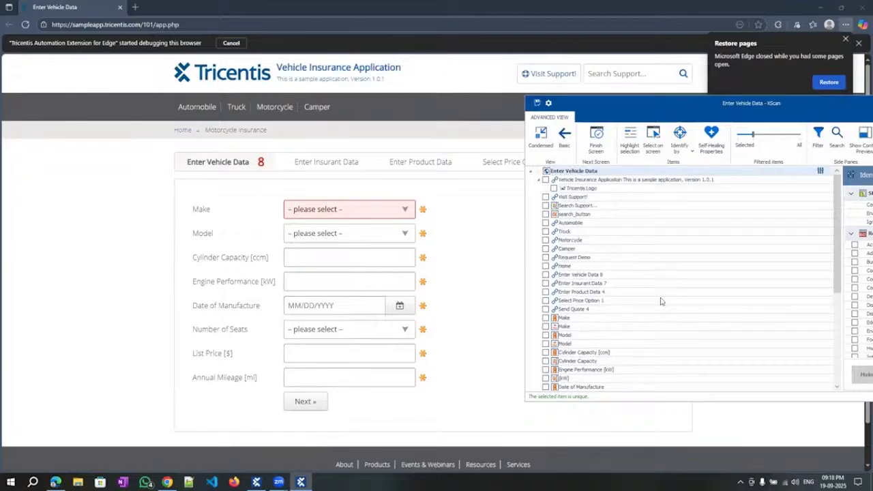
Tick the Automobile, Truck, Motorcycle and Camper links in XScan.
click(546, 225)
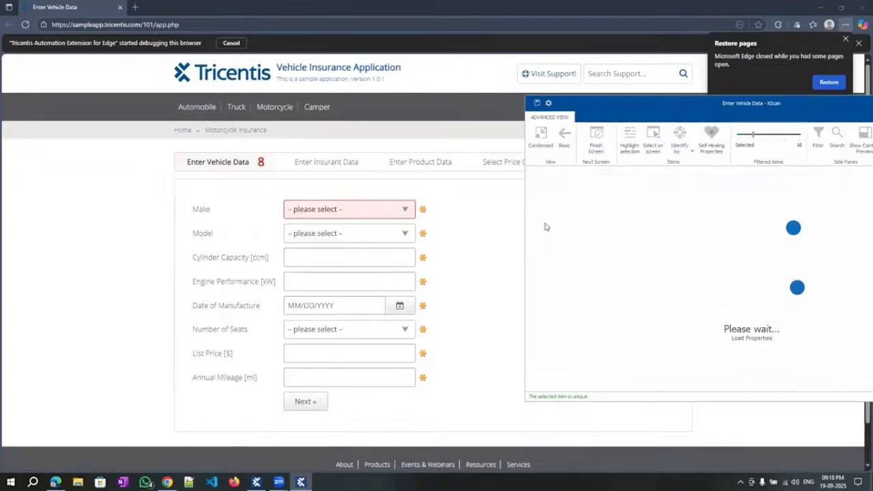
click(546, 225)
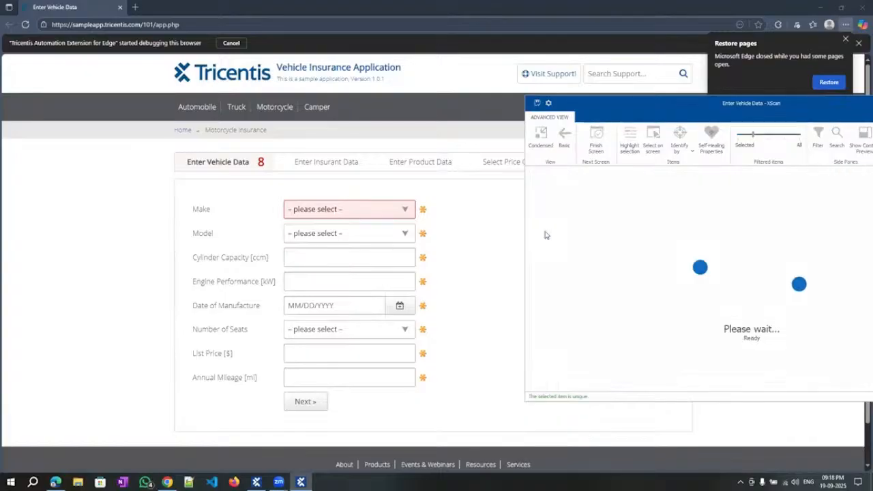
click(545, 240)
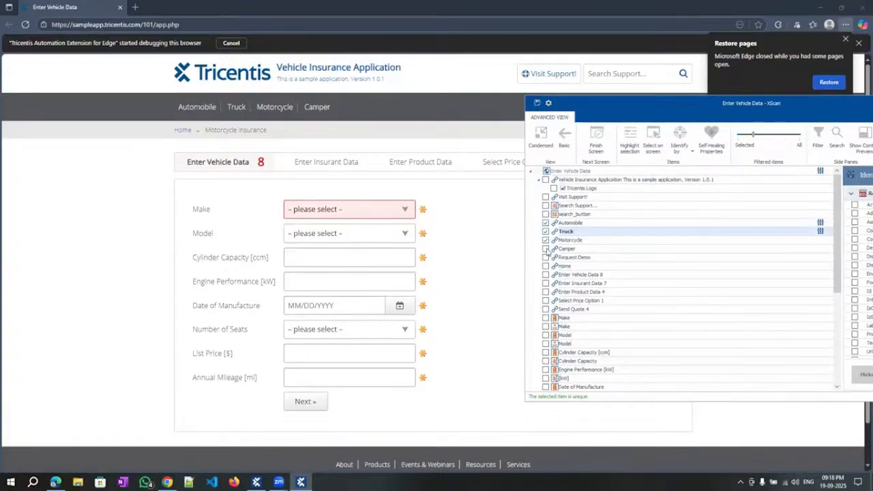
click(546, 249)
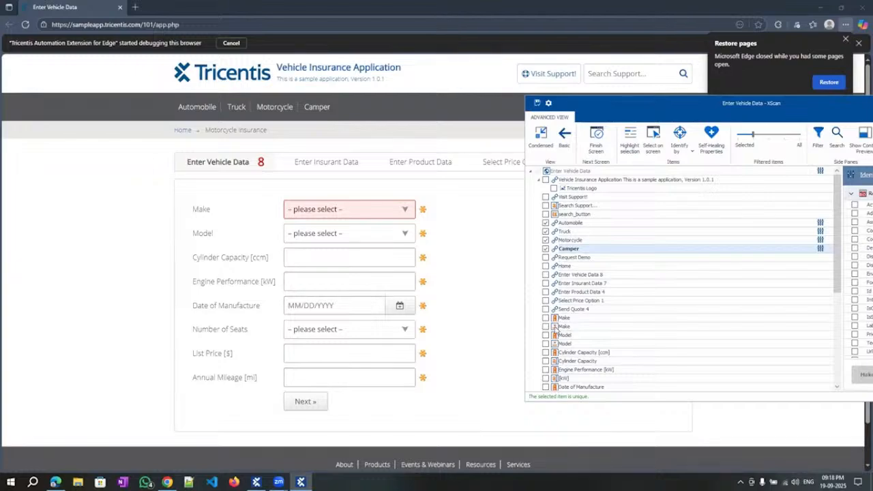
Tick Make, Model, Cylinder Capacity and Engine Performance [kW], with Highlight selection on.
click(545, 327)
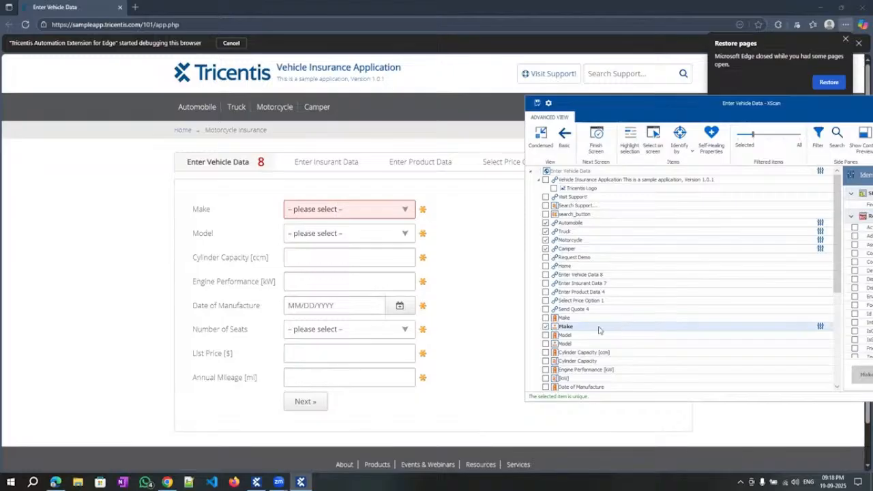
click(631, 138)
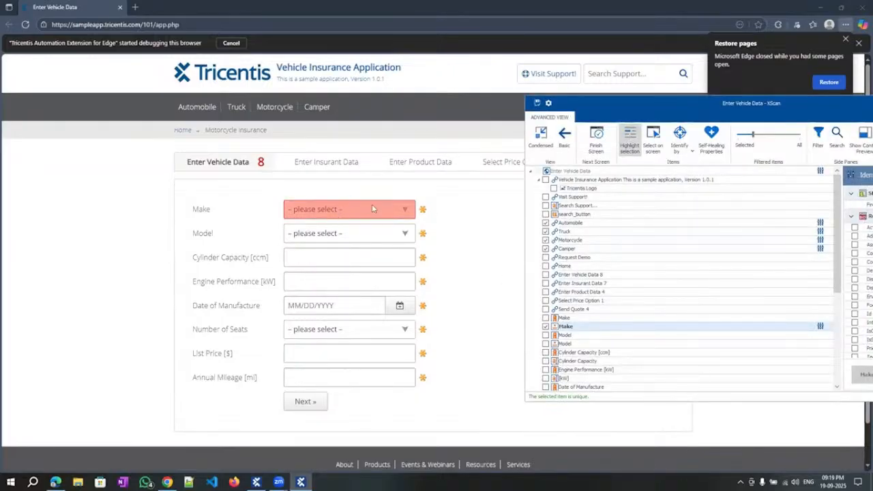
click(545, 344)
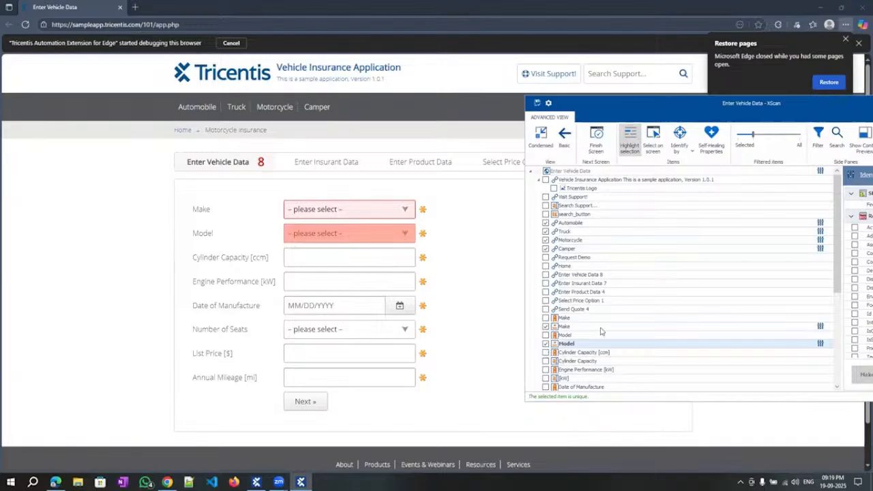
scroll(601, 331, down, 1)
click(545, 336)
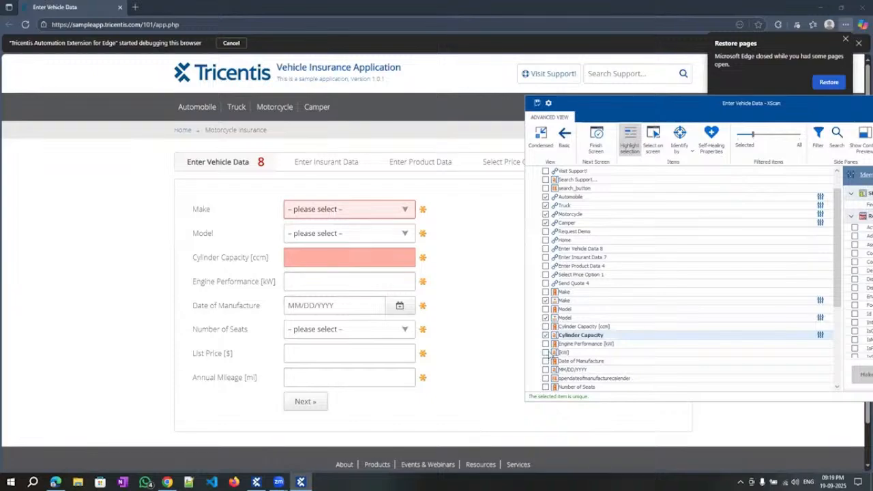
click(547, 353)
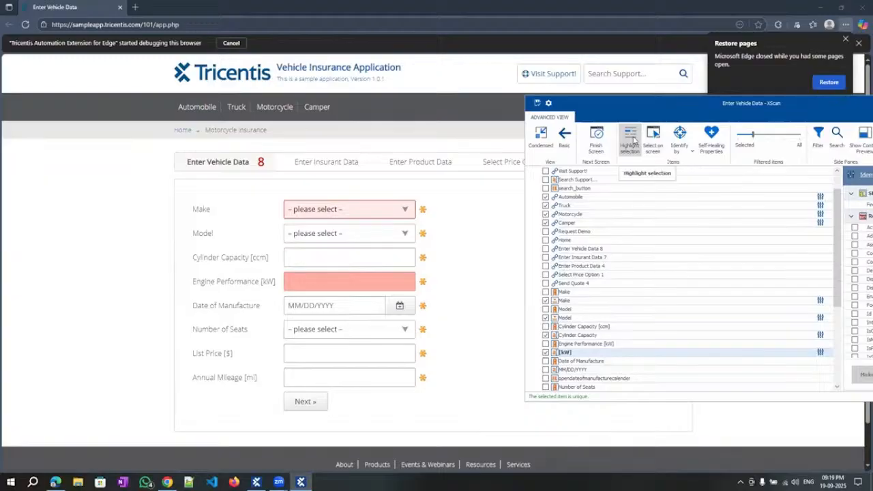
click(634, 139)
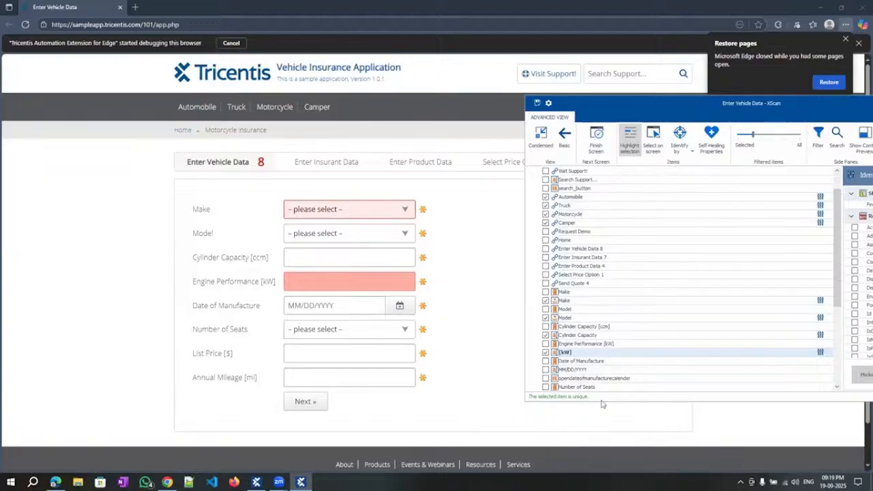
scroll(606, 387, up, 1)
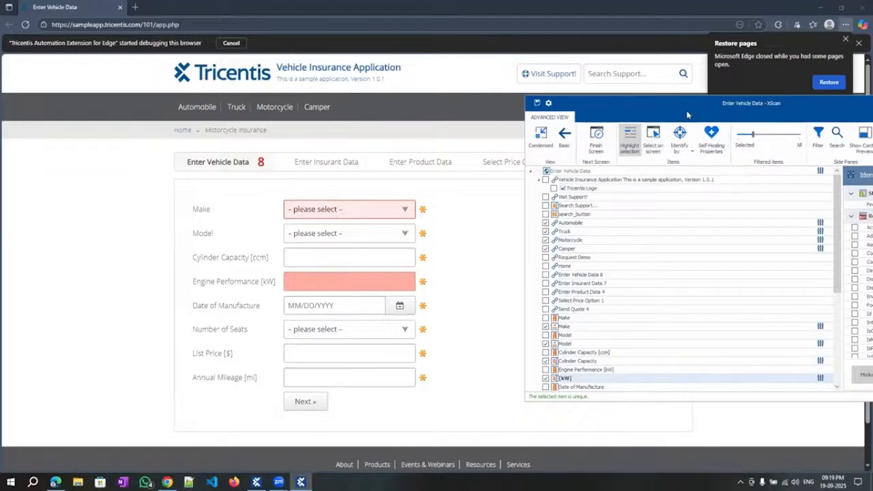
Rescan the Enter Vehicle Data page as a new application, declining to save earlier changes.
drag(682, 104, 466, 109)
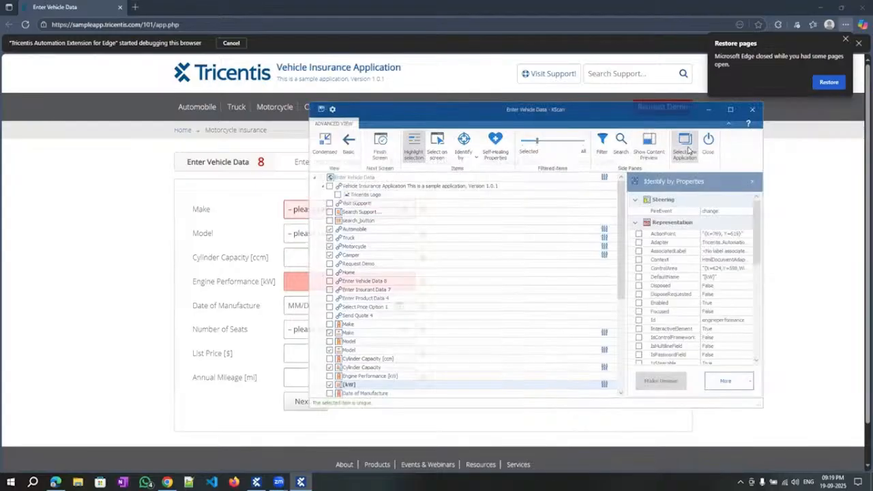
click(686, 149)
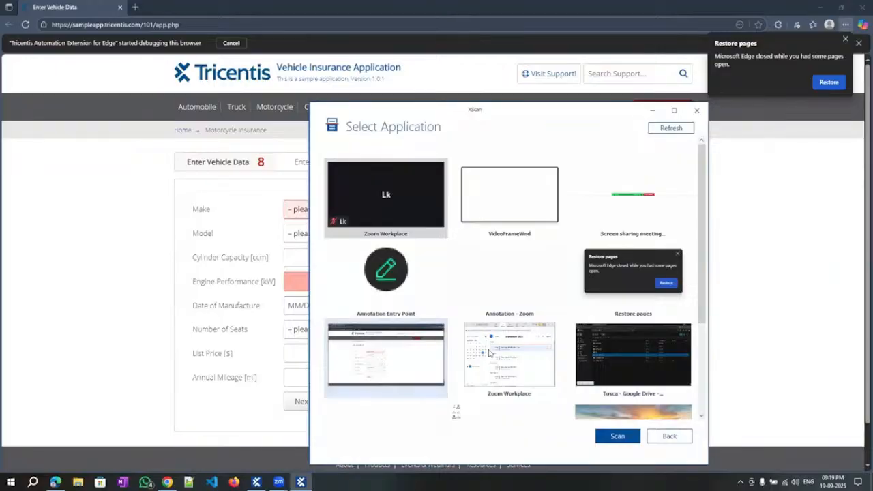
double_click(380, 363)
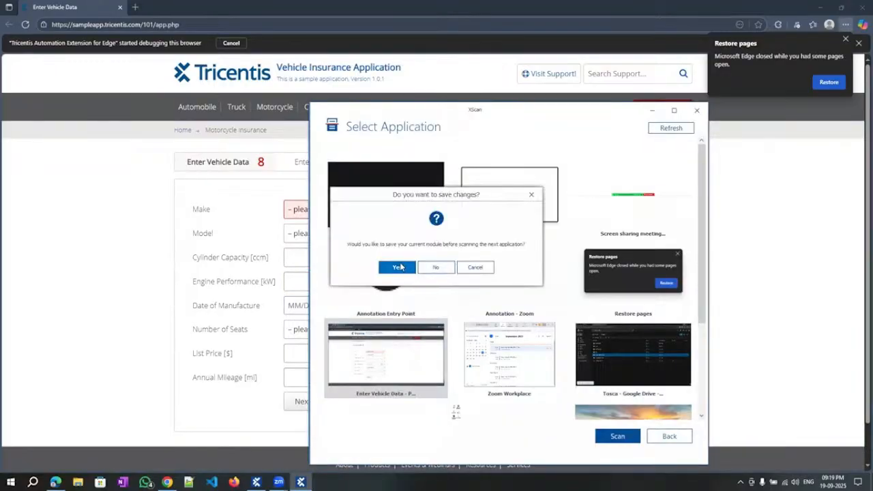
click(430, 268)
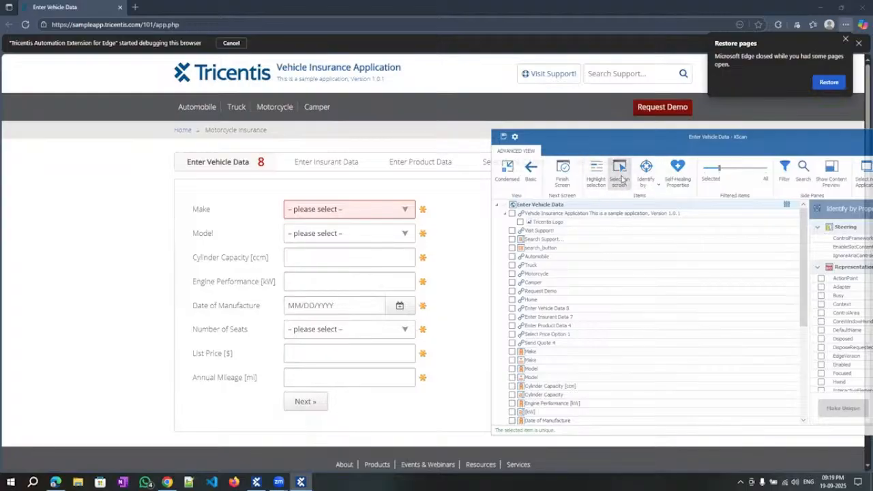
Pick the Automobile, Truck, Motorcycle and Camper links and the Motorcycle Insurance breadcrumb on screen.
click(621, 179)
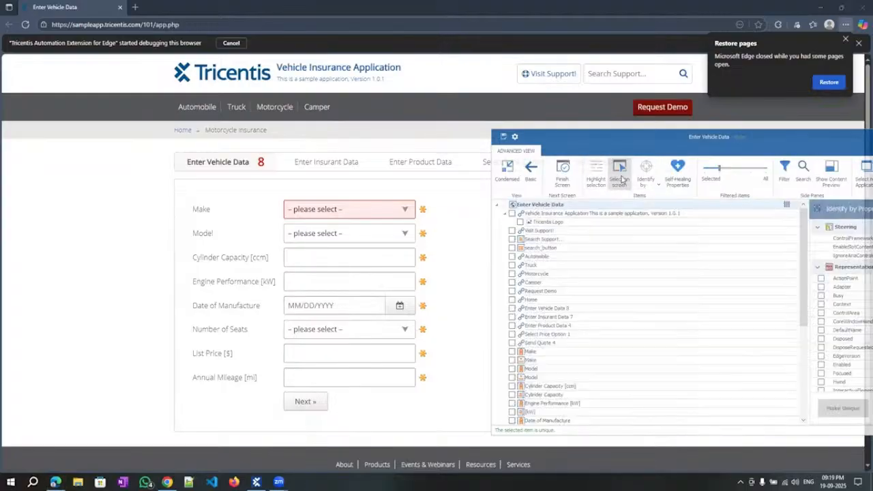
click(190, 109)
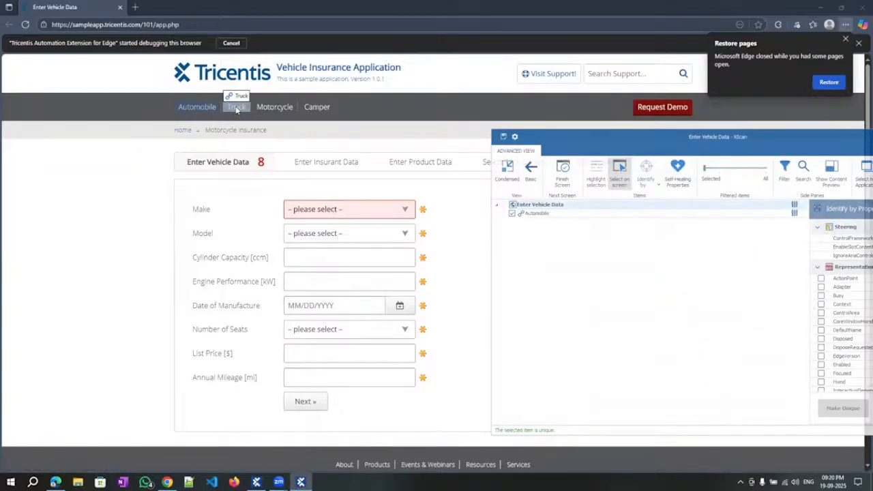
click(236, 109)
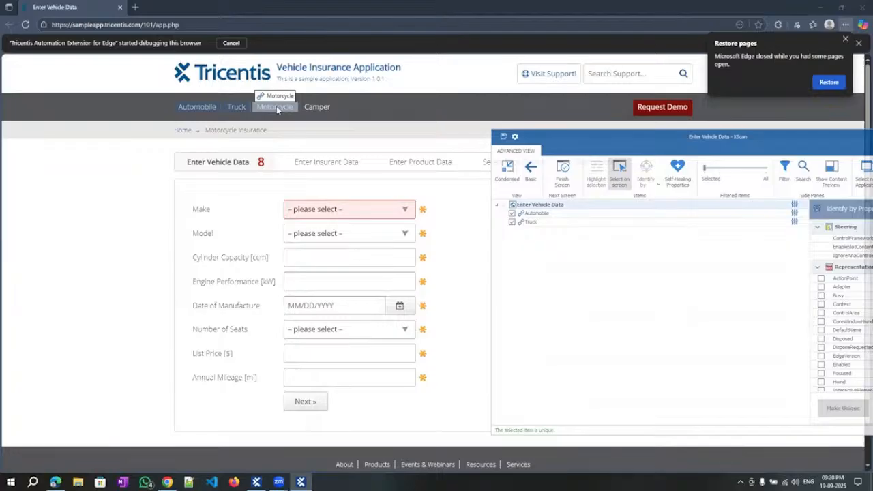
click(276, 107)
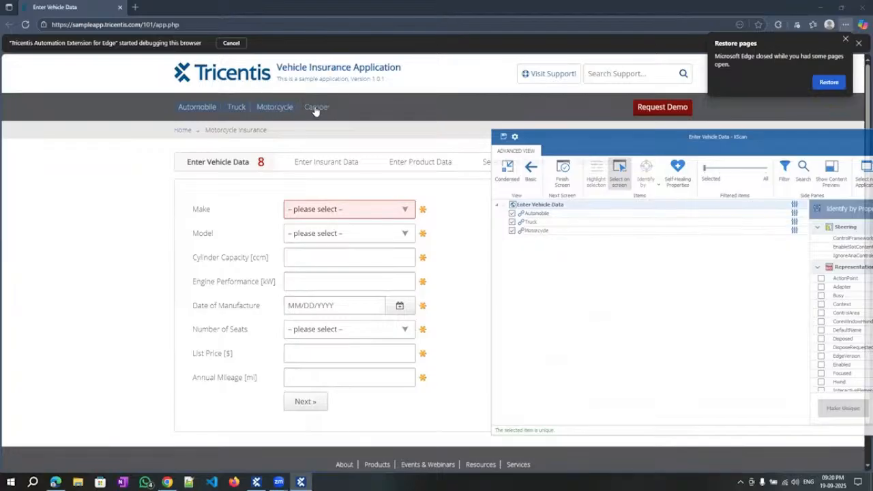
click(314, 107)
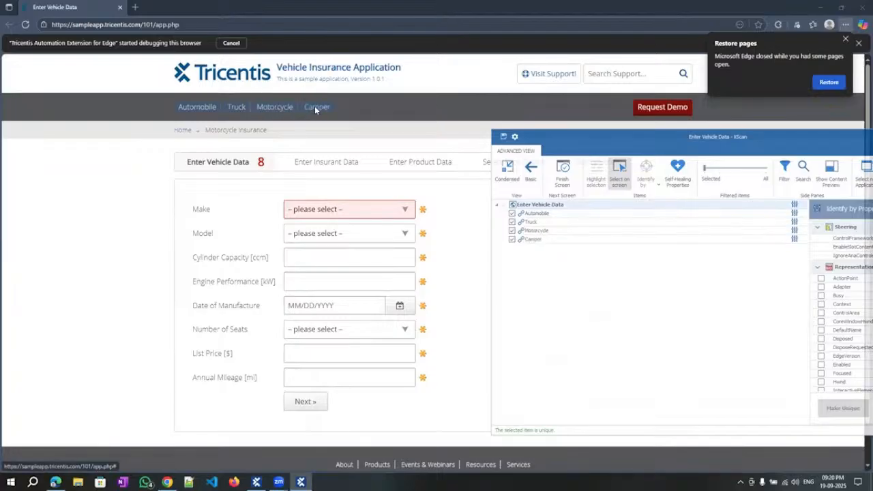
click(225, 131)
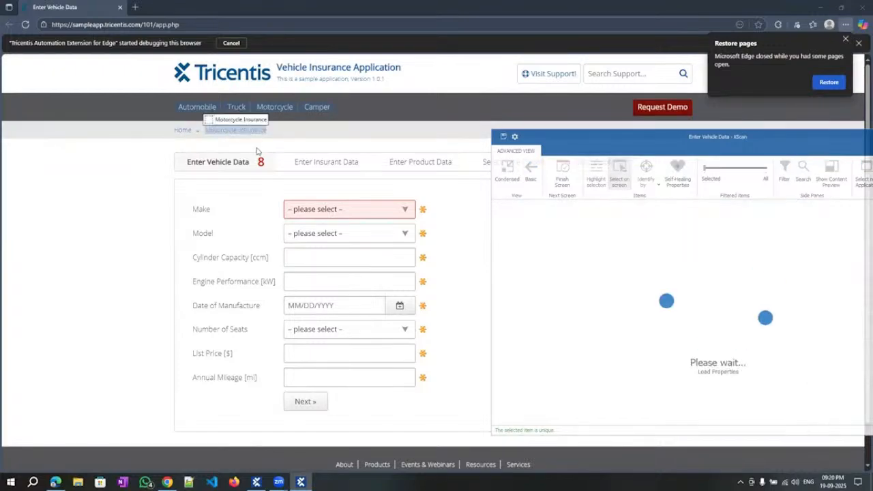
Capture every form field from Make to Annual Mileage, plus the Next link.
click(342, 212)
click(345, 235)
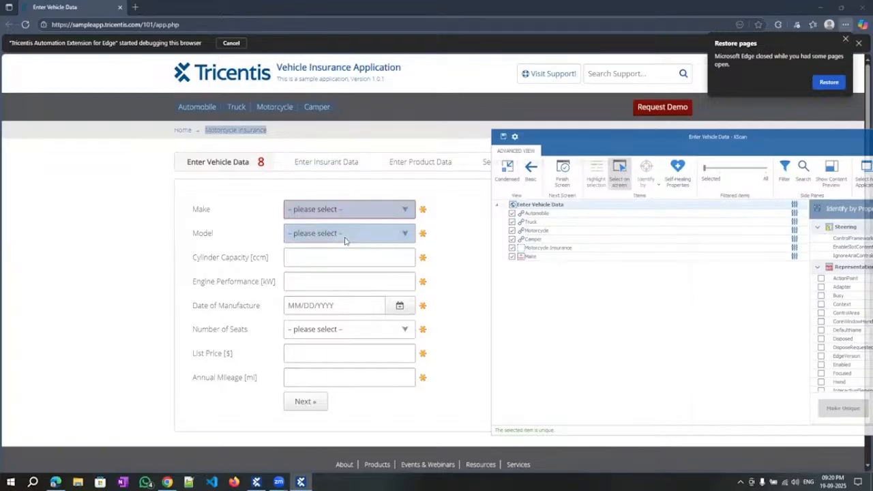
click(336, 264)
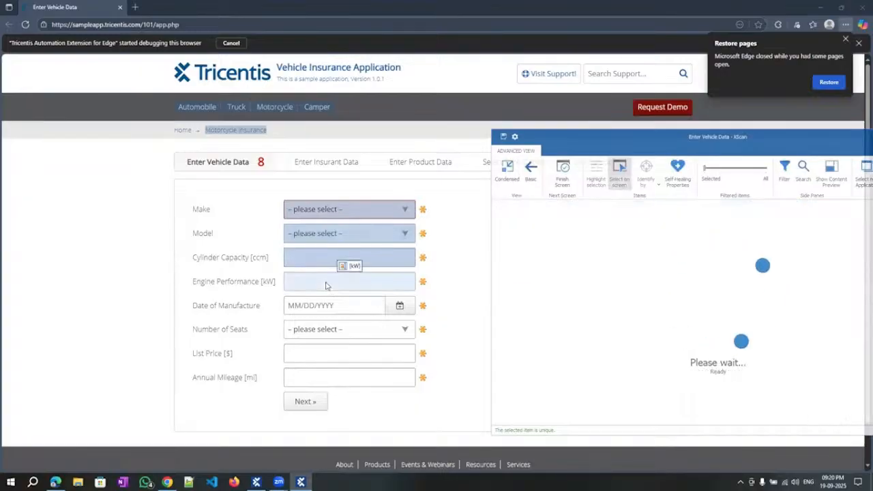
click(326, 286)
click(322, 307)
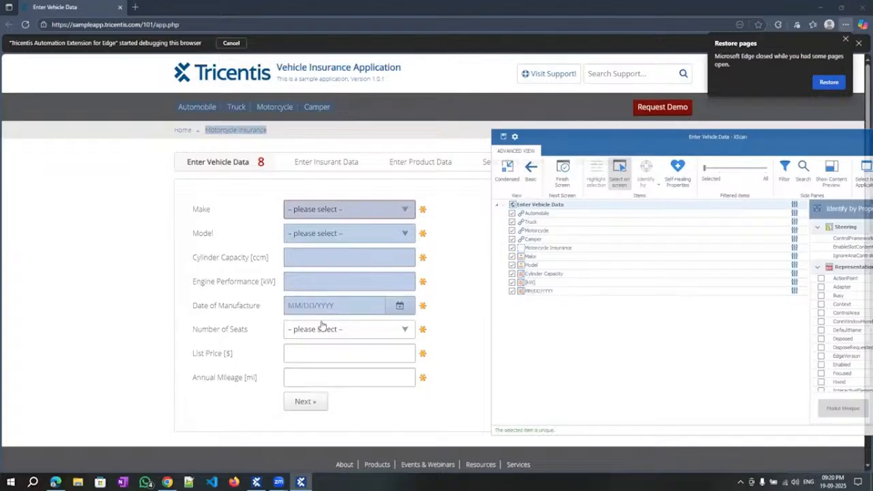
click(321, 332)
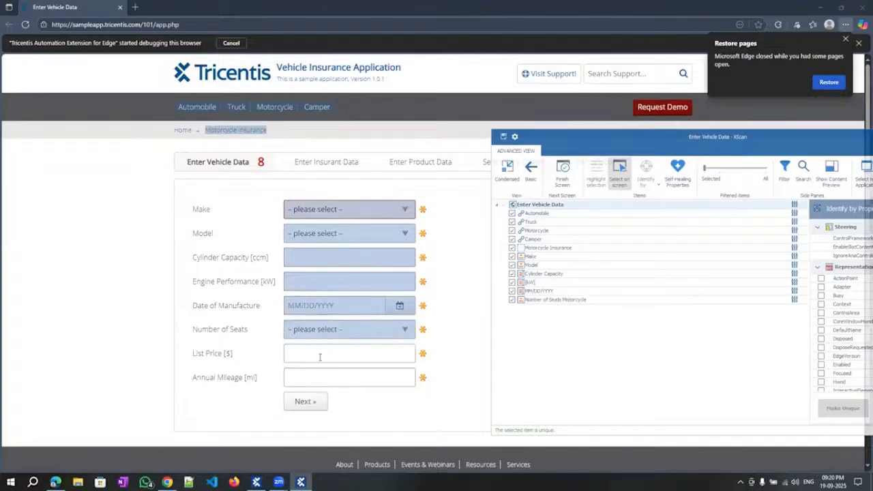
click(319, 357)
click(327, 379)
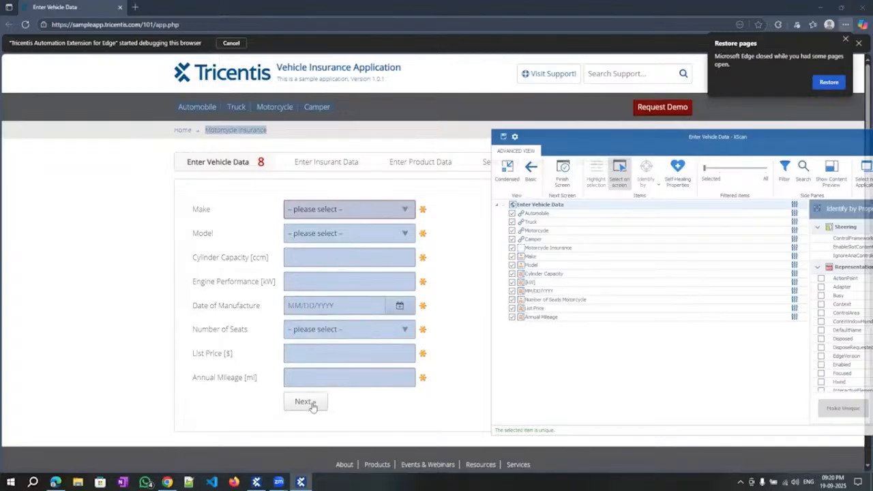
click(310, 403)
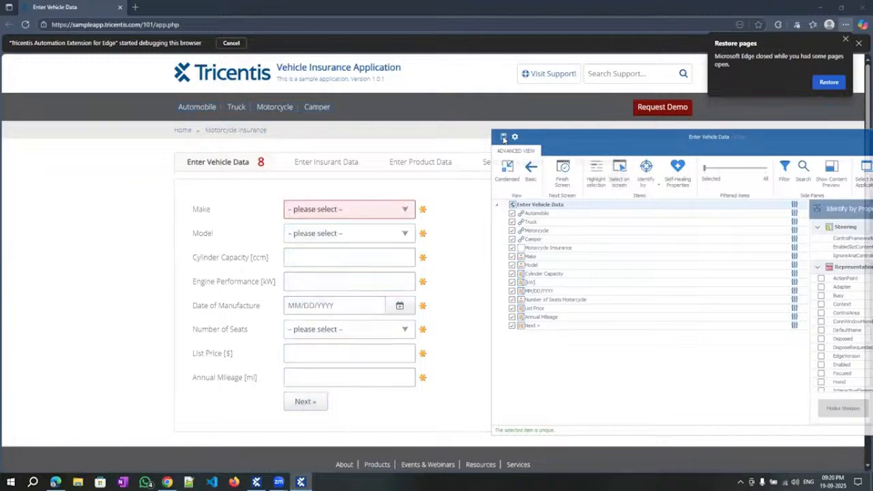
Save the scanned module, close XScan, and open the second Enter Vehicle Data module under Isha Demo.
click(503, 137)
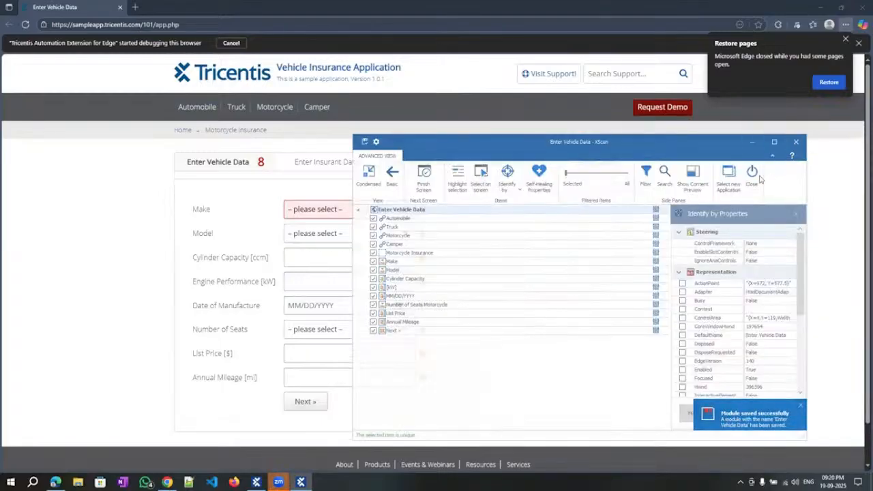
click(753, 177)
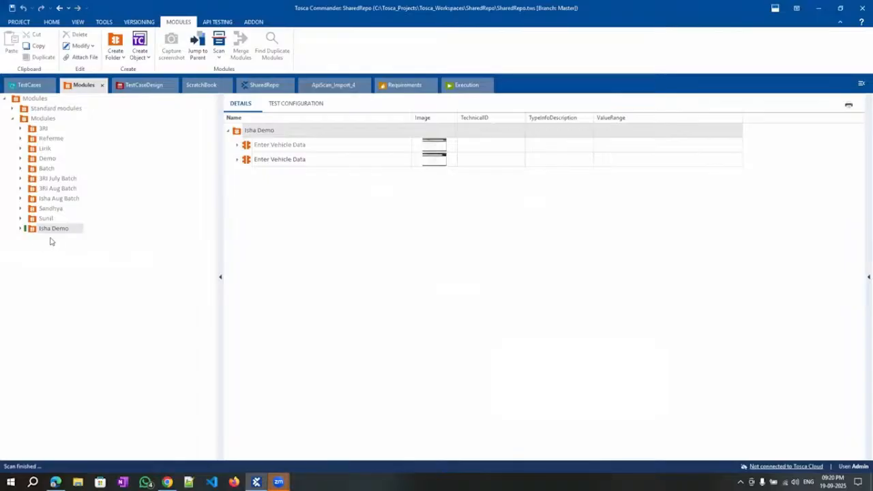
click(20, 229)
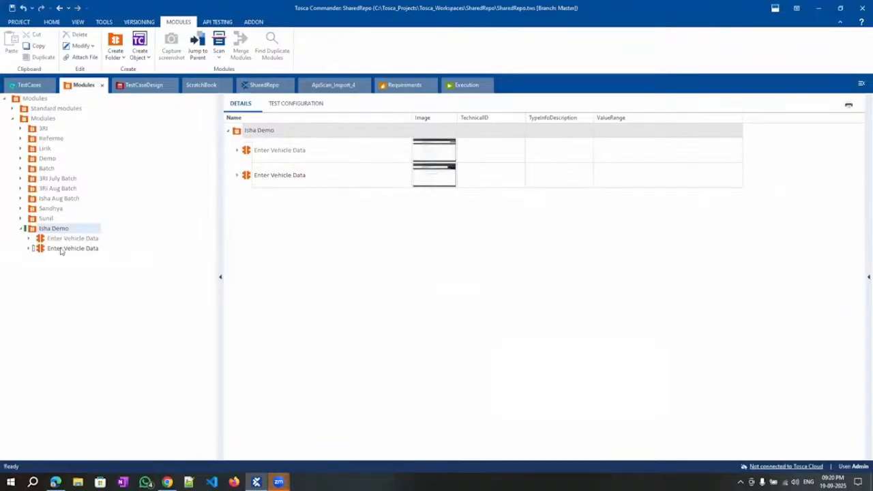
click(62, 248)
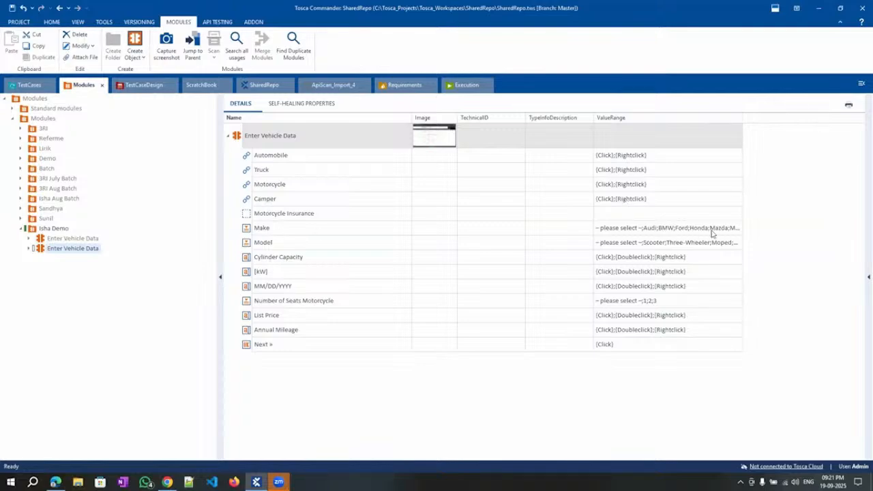
View the Make control's full value range list, then close it.
click(736, 230)
click(738, 229)
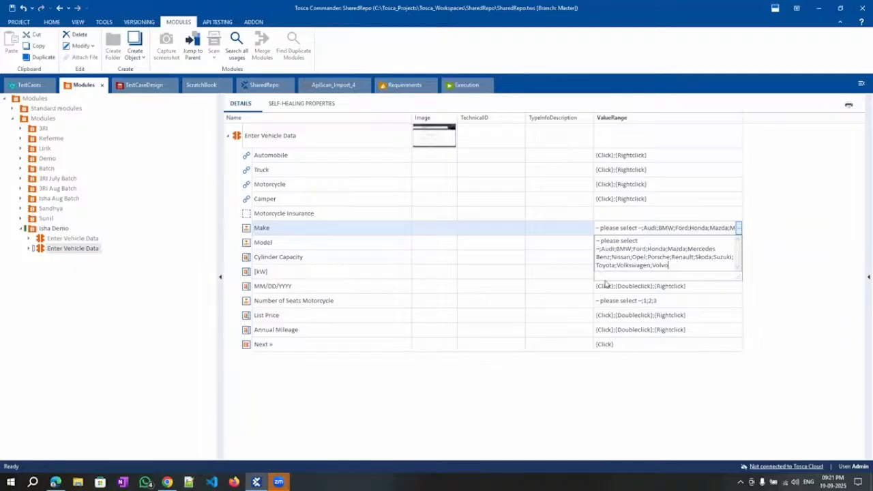
click(595, 376)
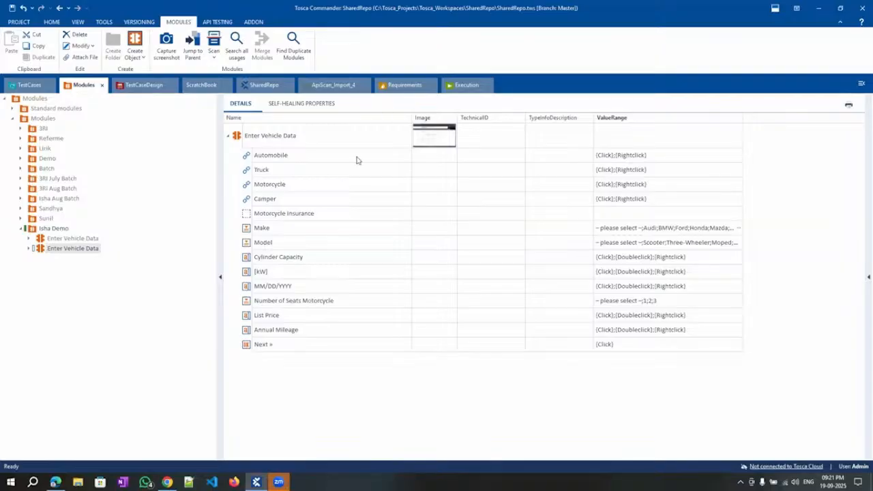
Add Enter Vehicle Data to the Vehicle Insurance test case and set Motorcycle's value to {Click}.
drag(237, 137, 54, 318)
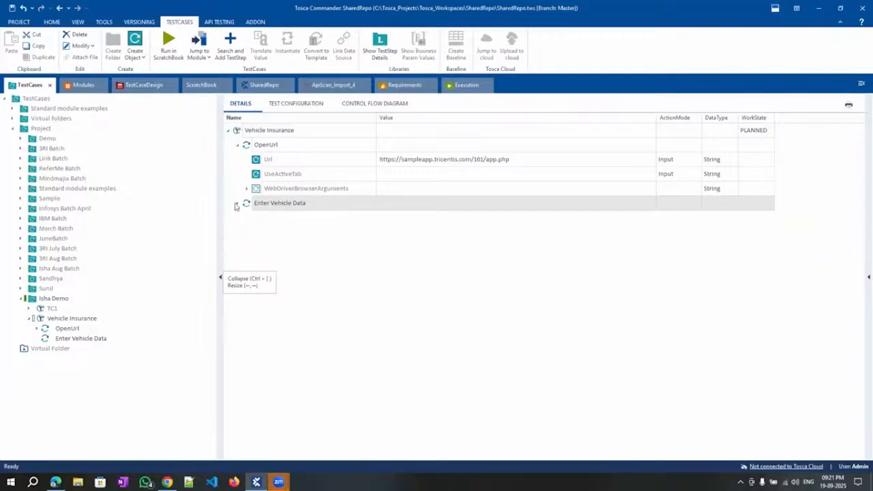
click(237, 204)
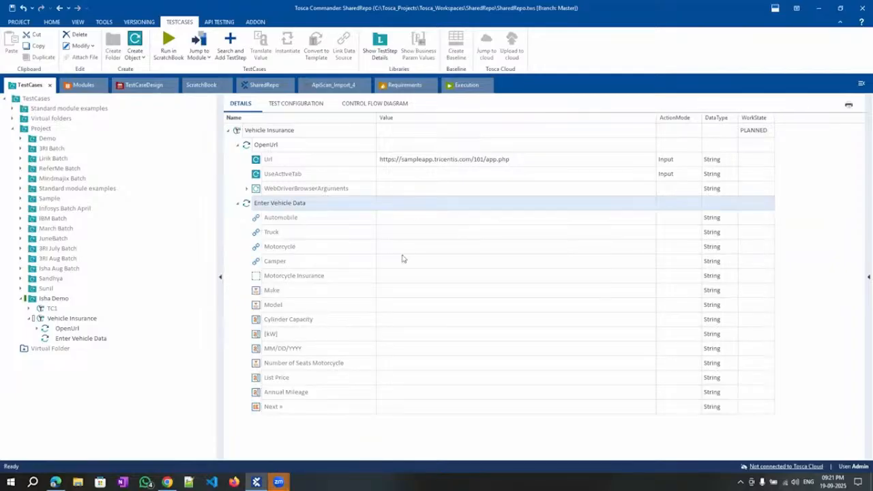
click(409, 247)
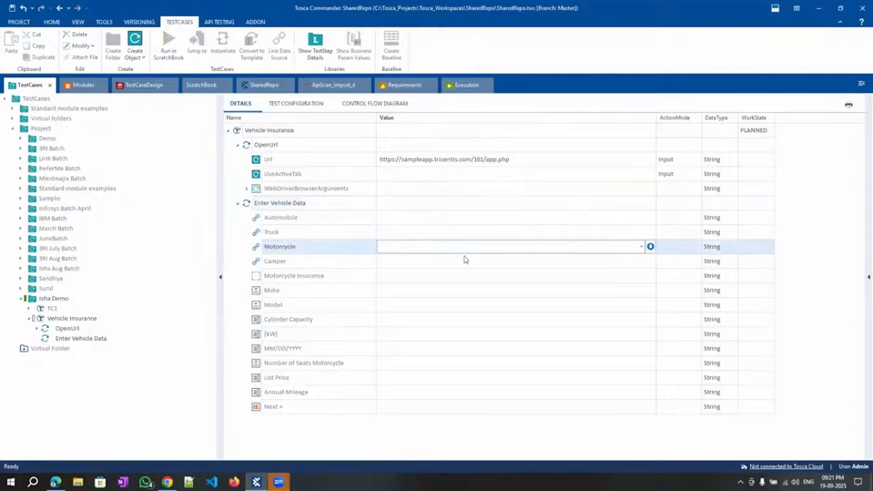
text({Click)
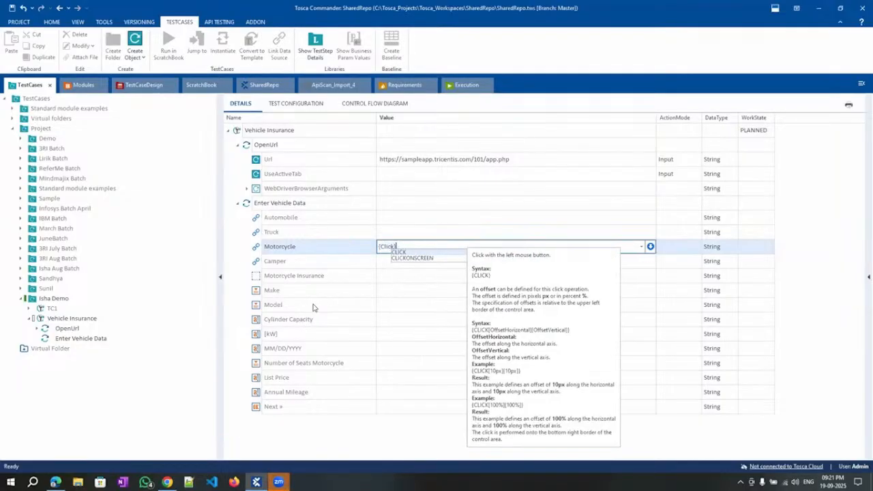
text(})
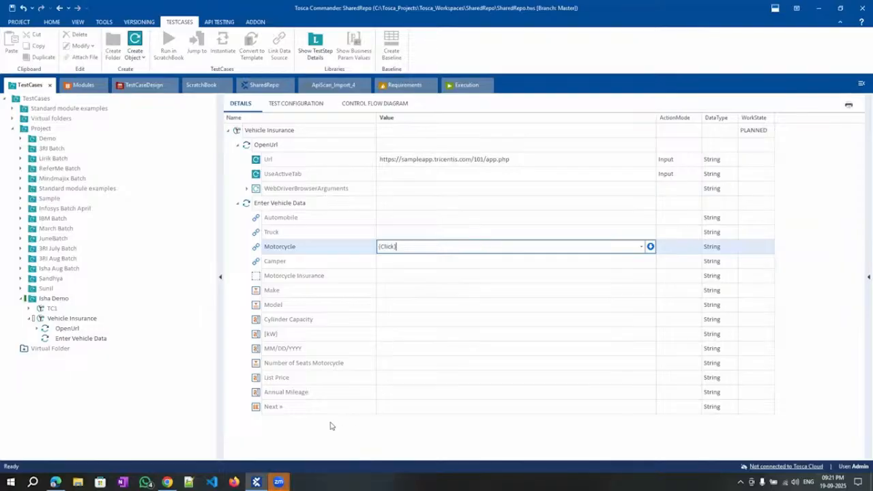
click(386, 309)
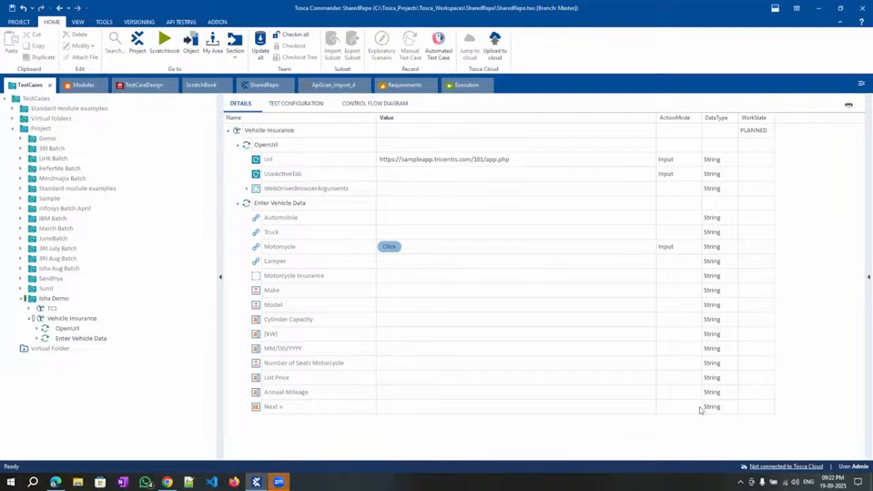
Set Make to Audi and Model to Three-Wheeler, checking the web form's Make options.
click(523, 290)
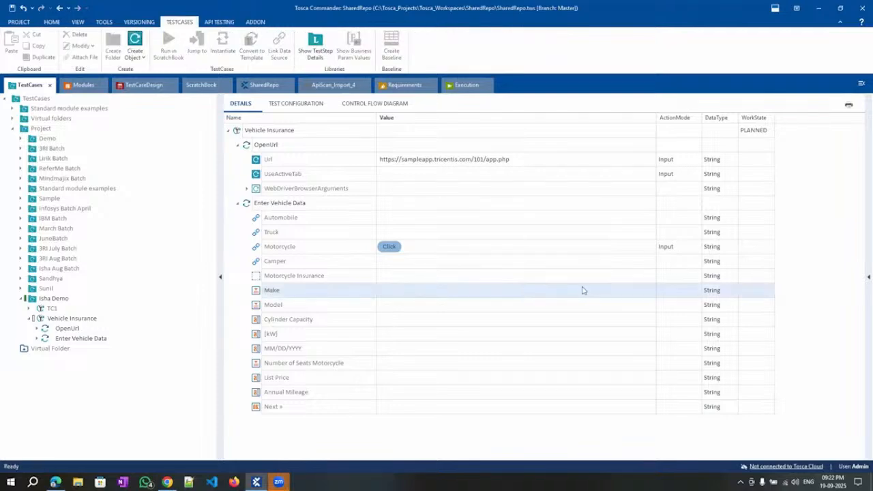
click(614, 293)
click(641, 290)
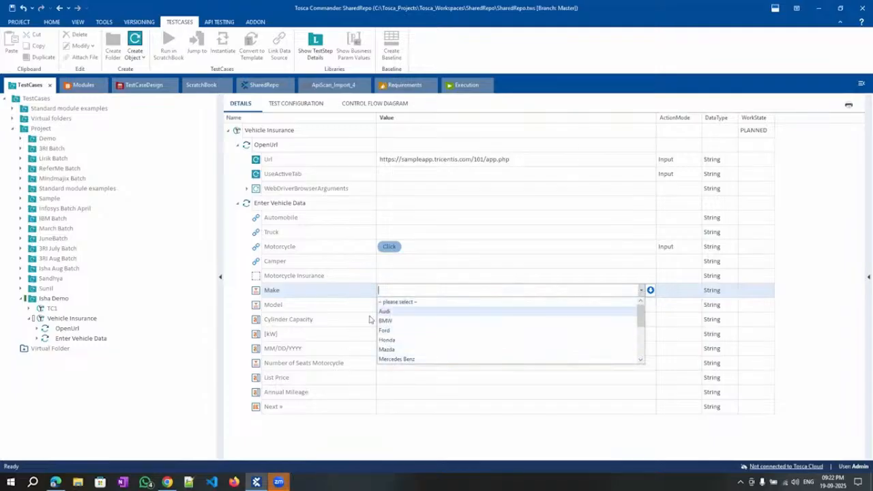
click(56, 483)
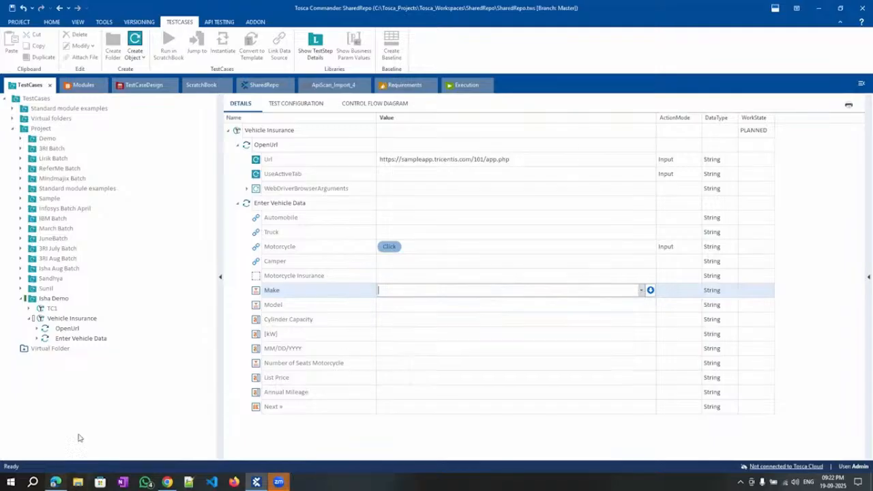
click(304, 209)
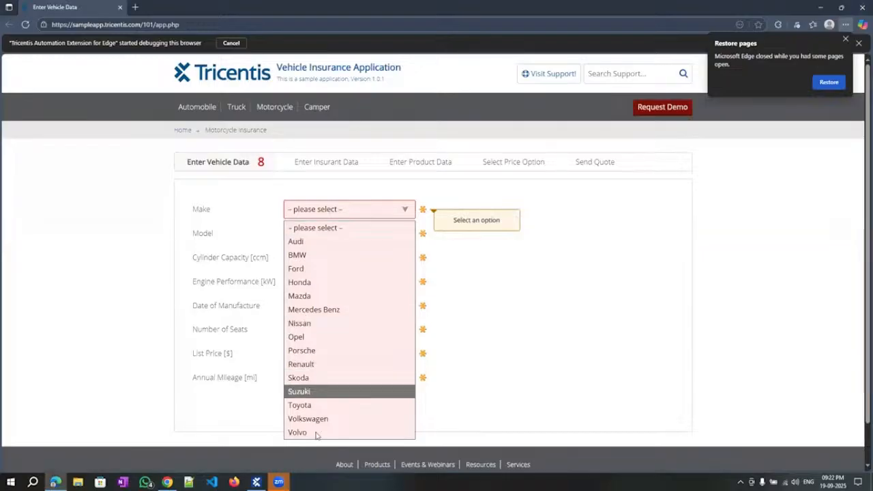
click(817, 4)
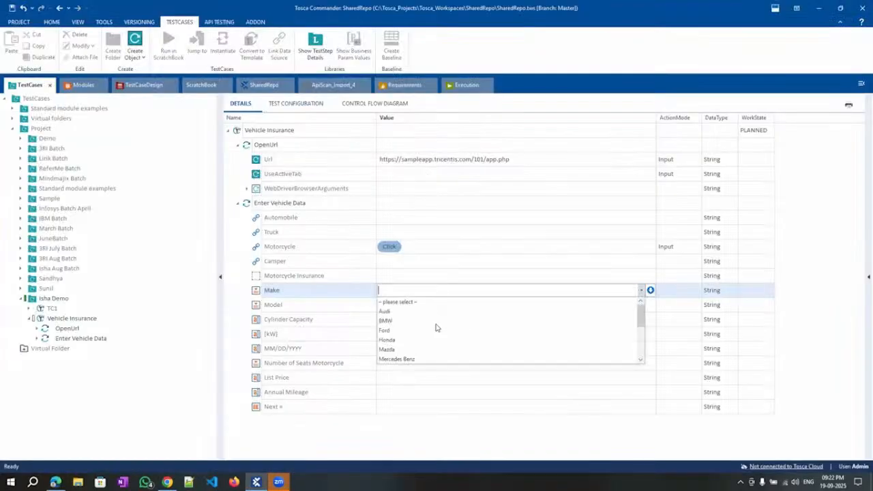
click(419, 315)
click(469, 306)
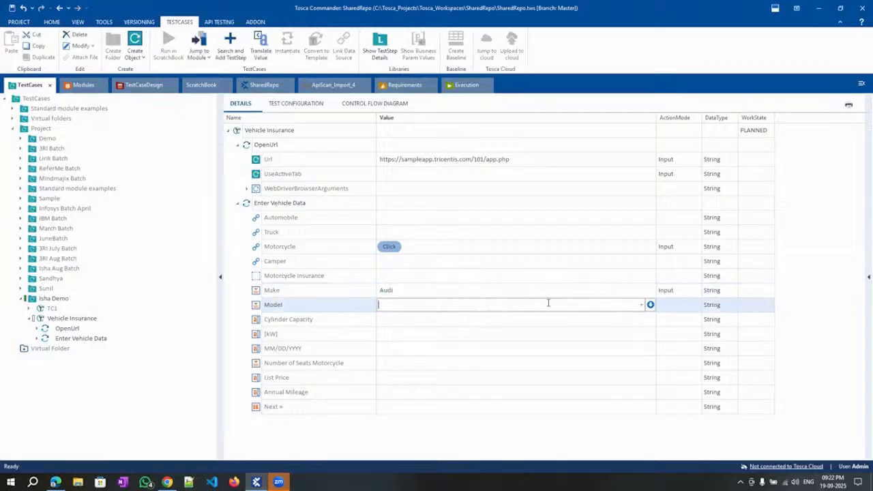
click(641, 304)
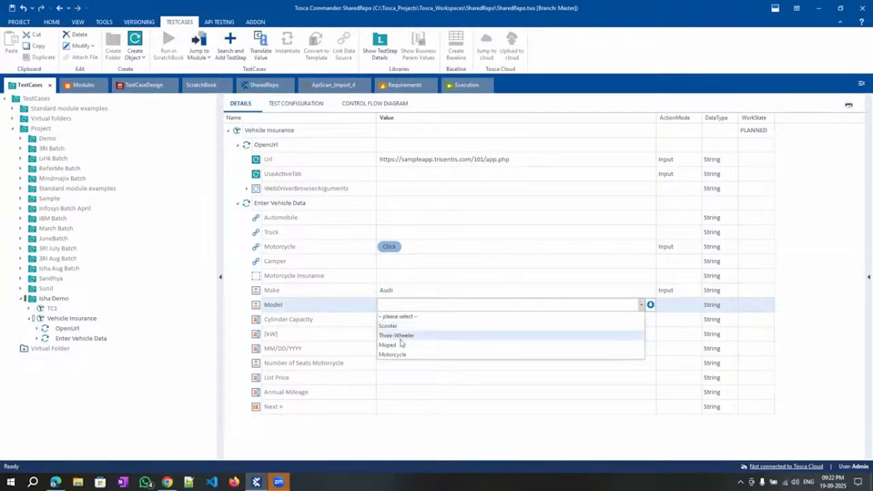
click(399, 335)
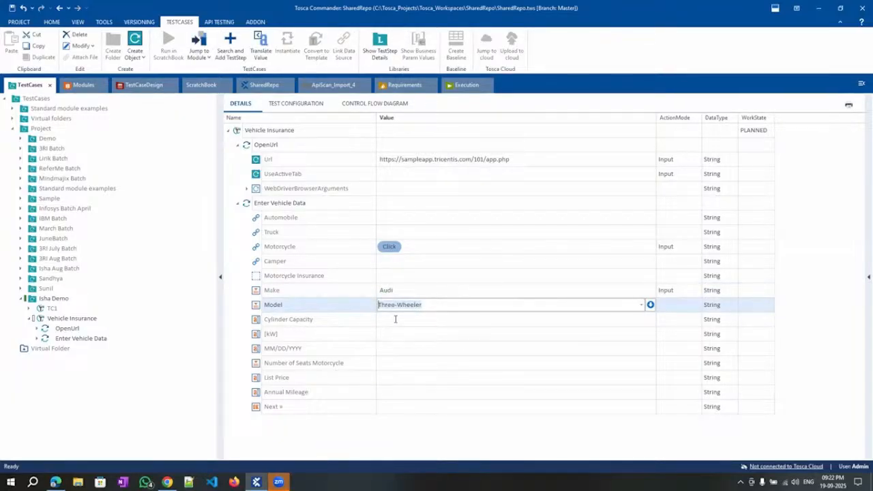
Enter Cylinder Capacity 1234, kW 1234 and manufacture date 09/19/2025.
click(394, 320)
text(1234)
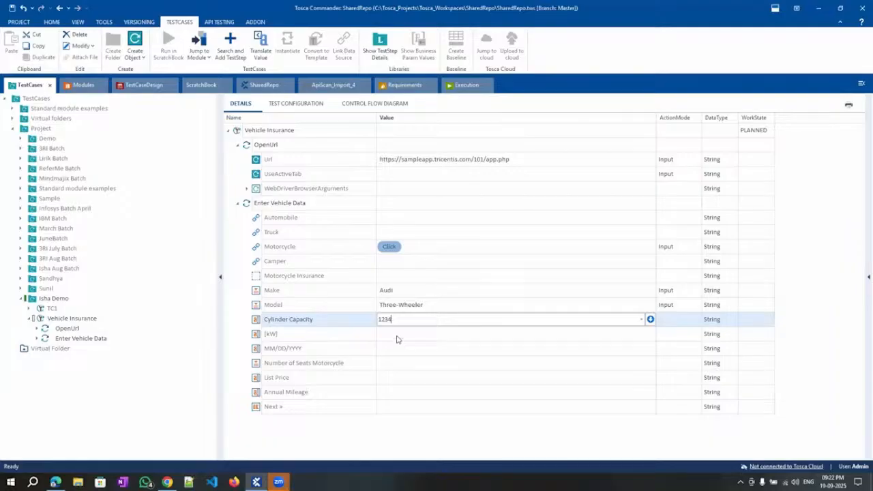
click(397, 335)
text(123)
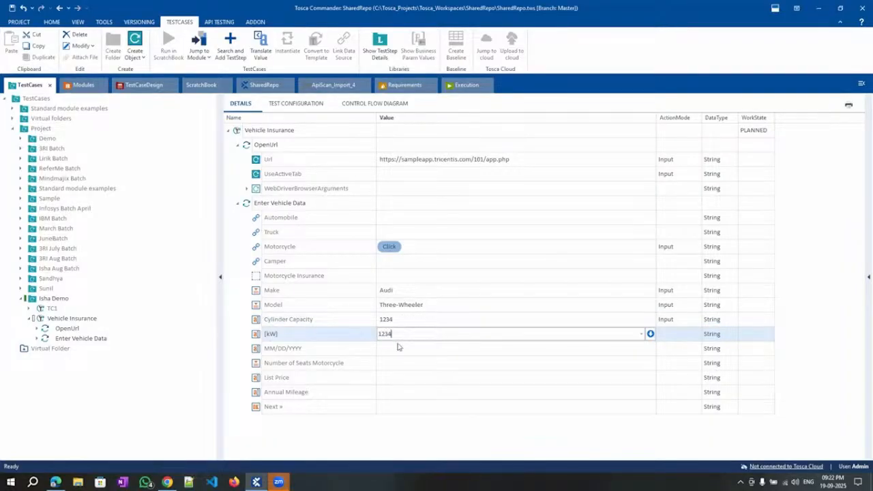
text(4)
click(392, 348)
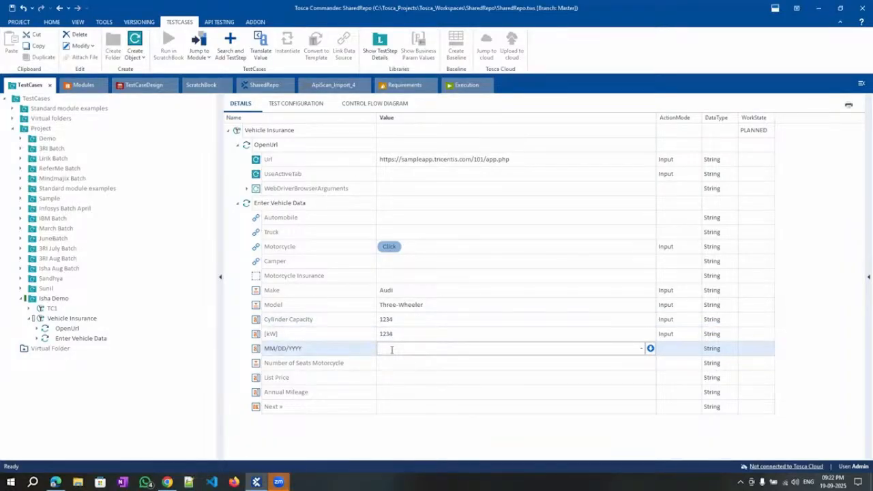
text(09/19/2025)
Set Number of Seats to 1, List Price 1234 and Annual Mileage 123.
click(247, 367)
click(641, 363)
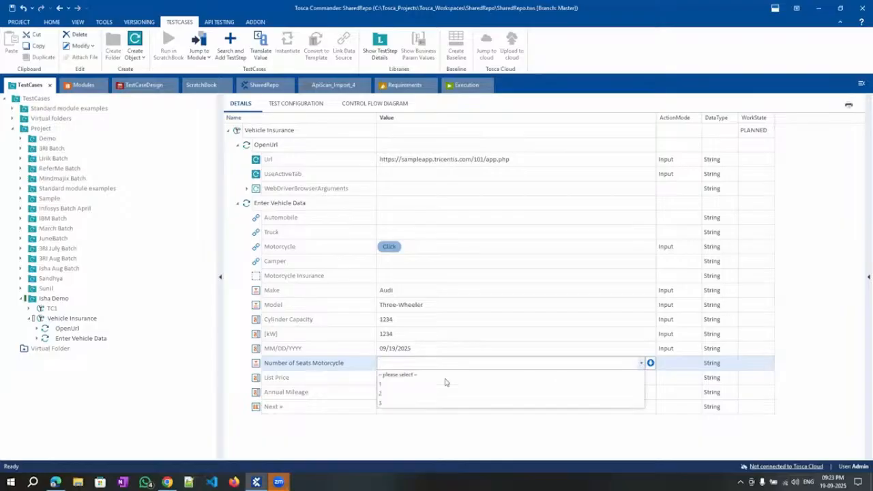
click(402, 383)
click(402, 379)
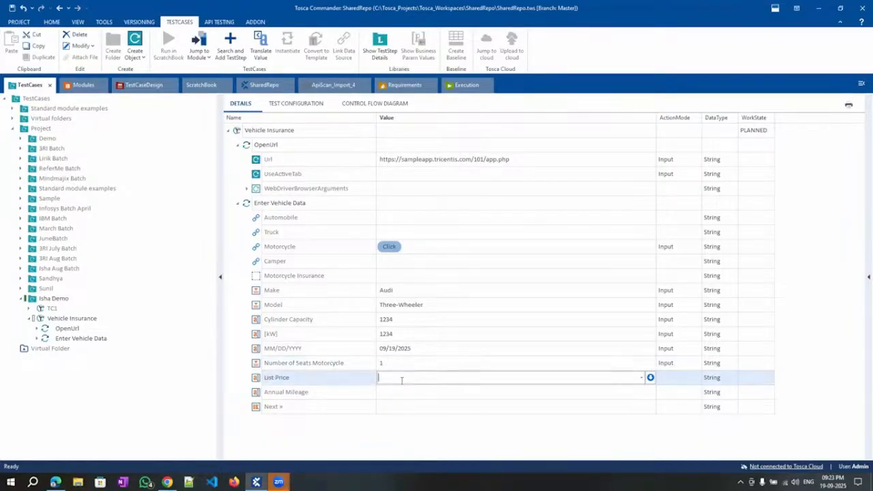
text(1234)
click(395, 391)
text(12)
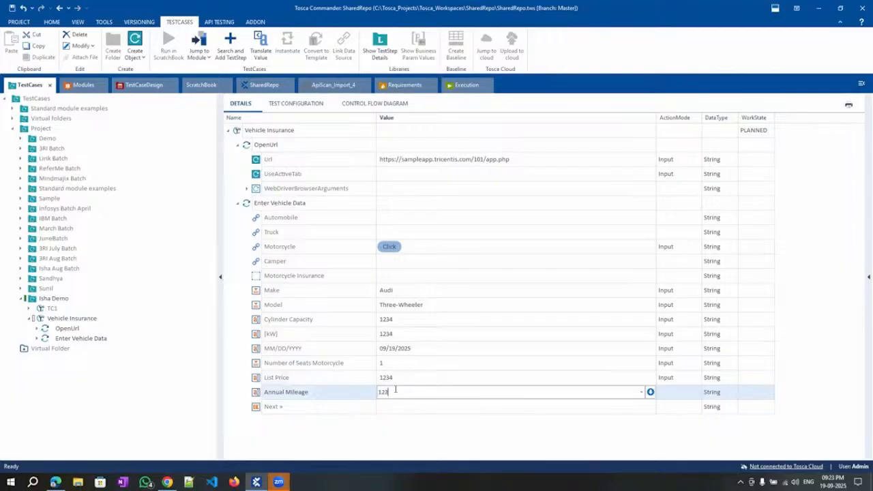
text(3)
key(Return)
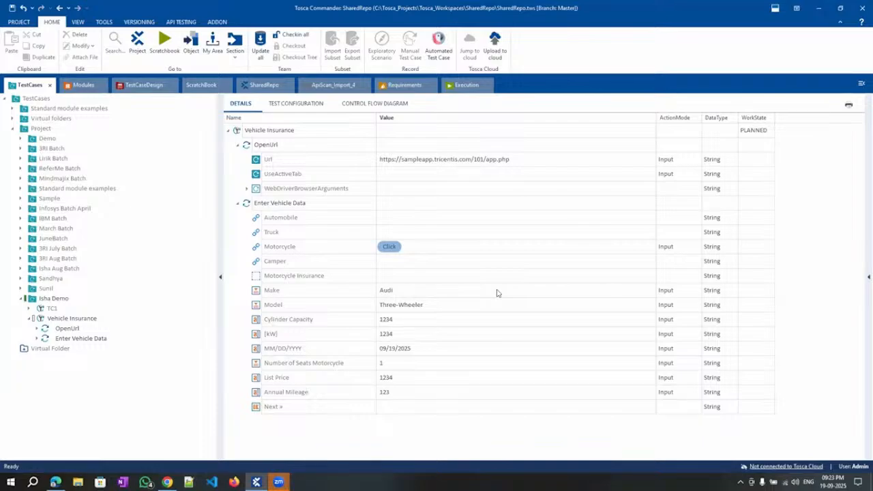
click(55, 482)
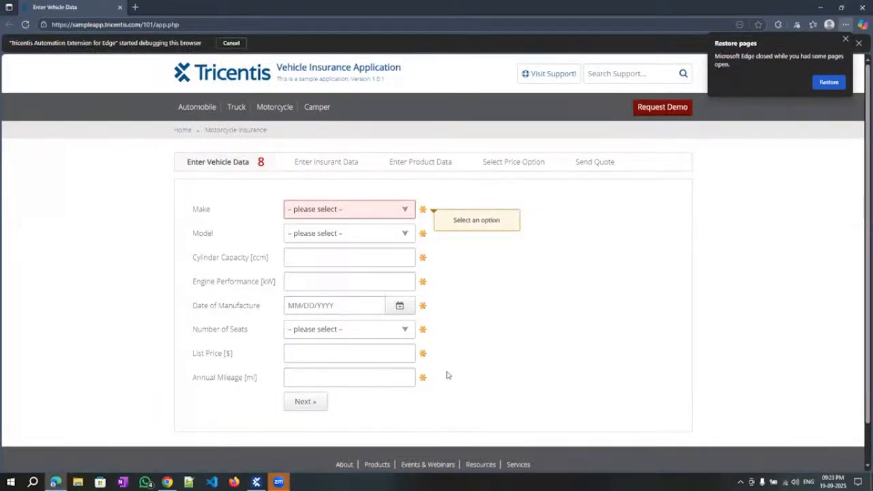
Run the Enter Vehicle Data step in the ScratchBook so it fills the Edge form.
click(820, 7)
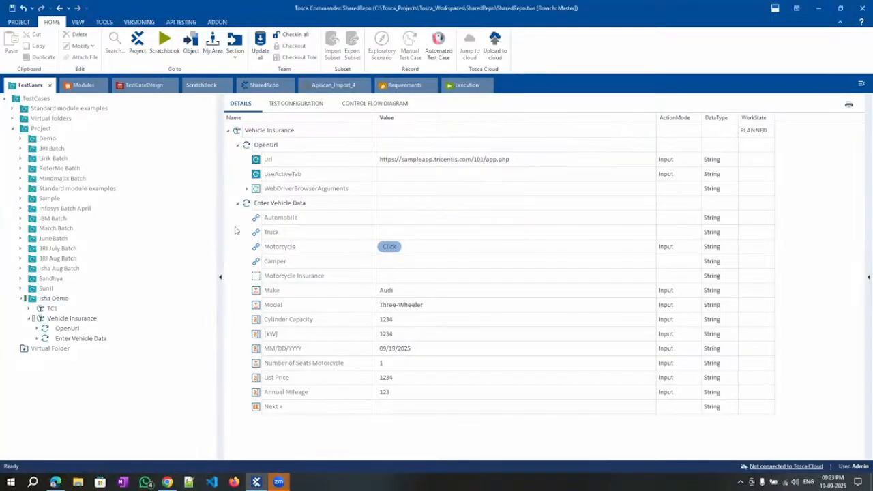
click(323, 208)
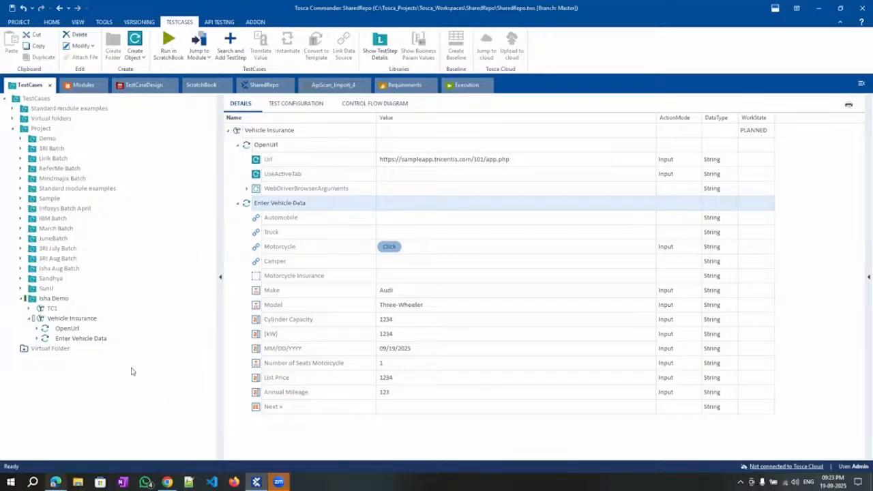
right_click(285, 205)
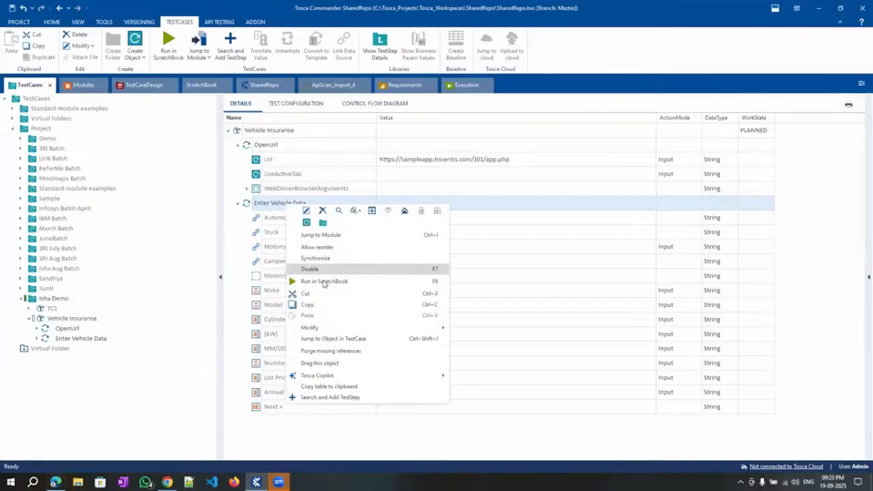
click(324, 280)
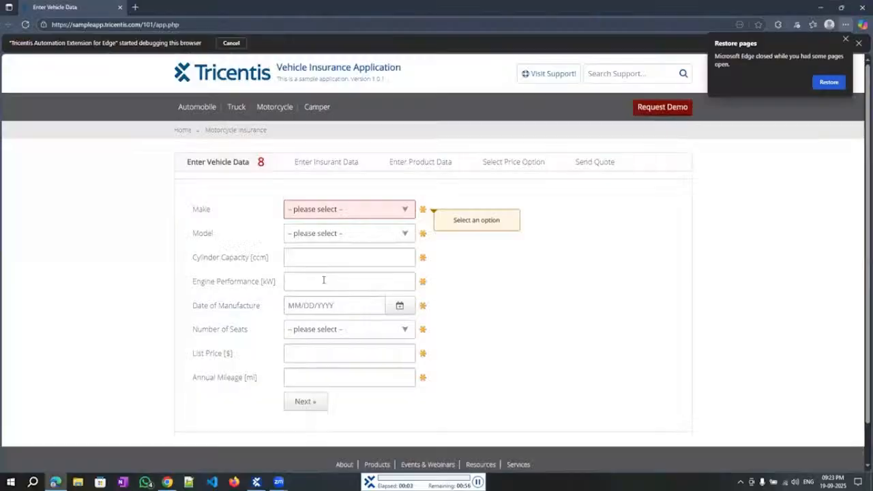
click(276, 111)
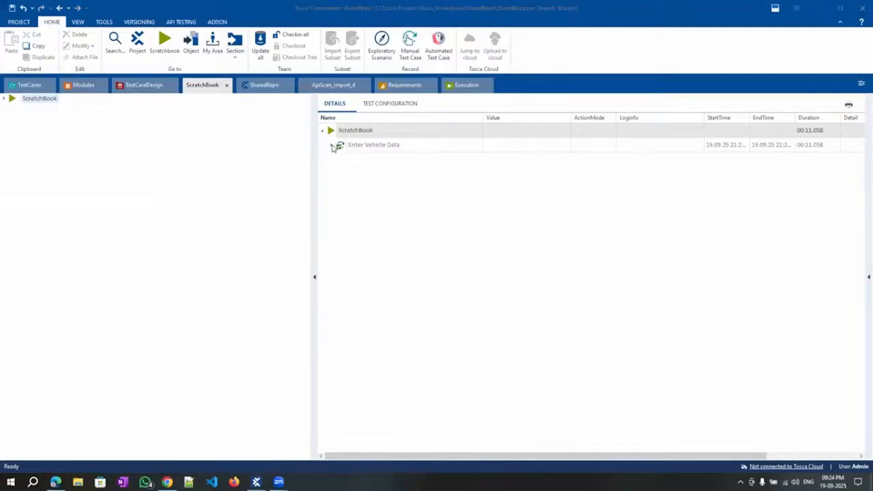
Expand the executed Enter Vehicle Data result and widen the table to see the used values.
click(331, 145)
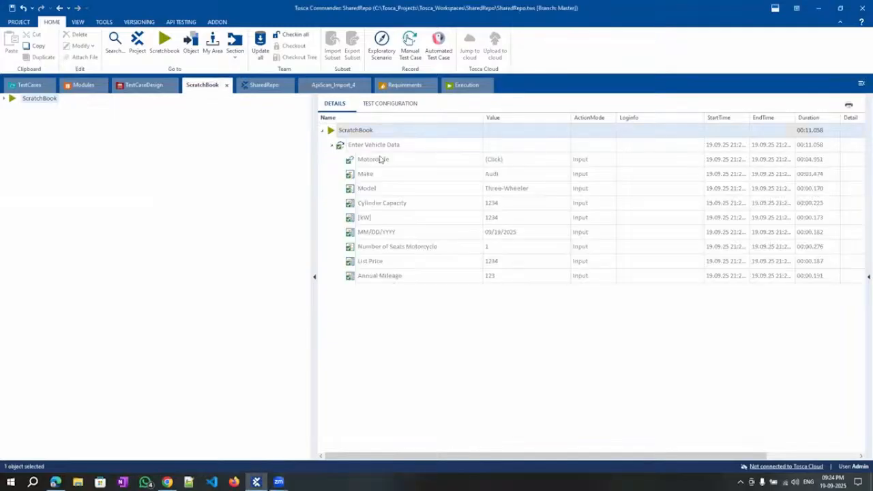
drag(314, 250, 121, 243)
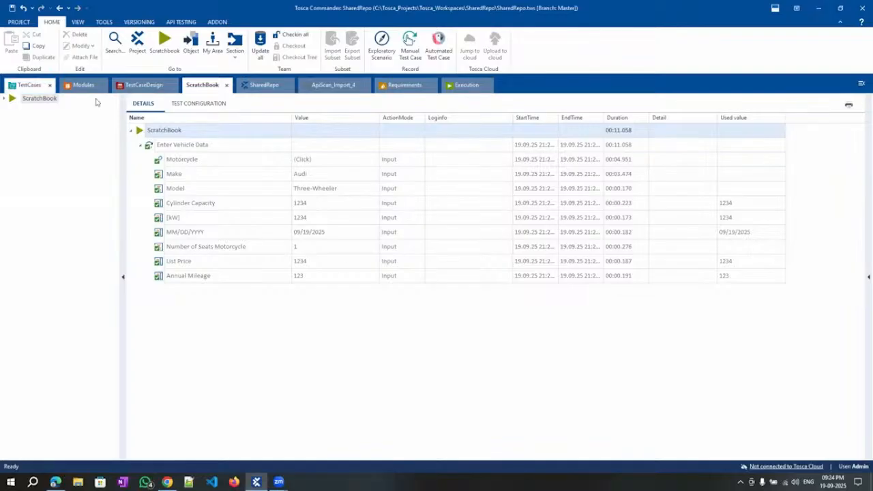
Navigate Modules to Standard modules > TBox Automation Tools > Basic Windows Operations.
click(18, 89)
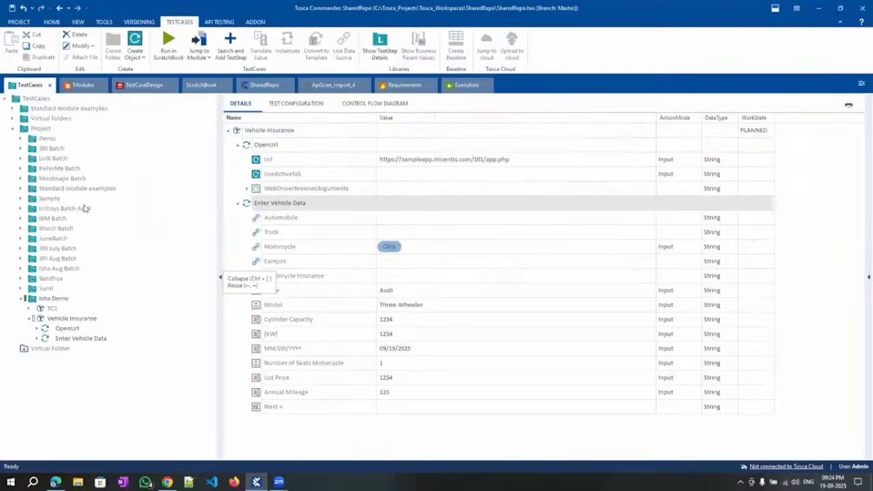
click(84, 86)
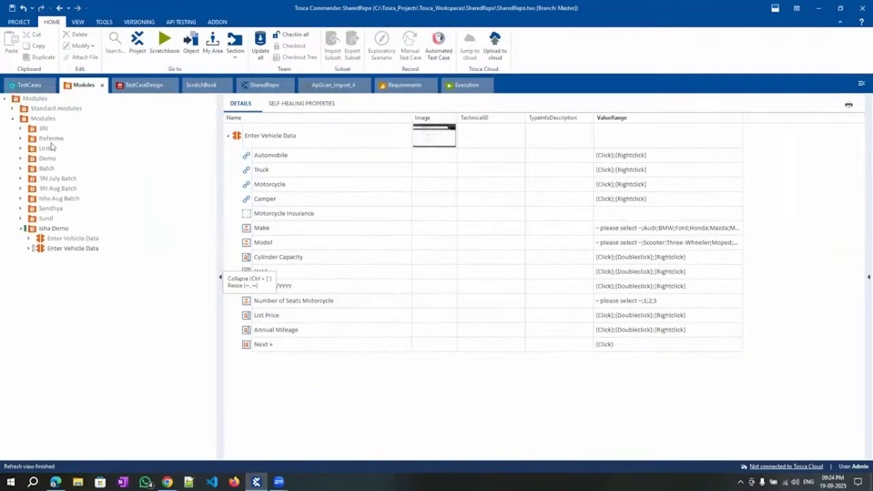
click(13, 109)
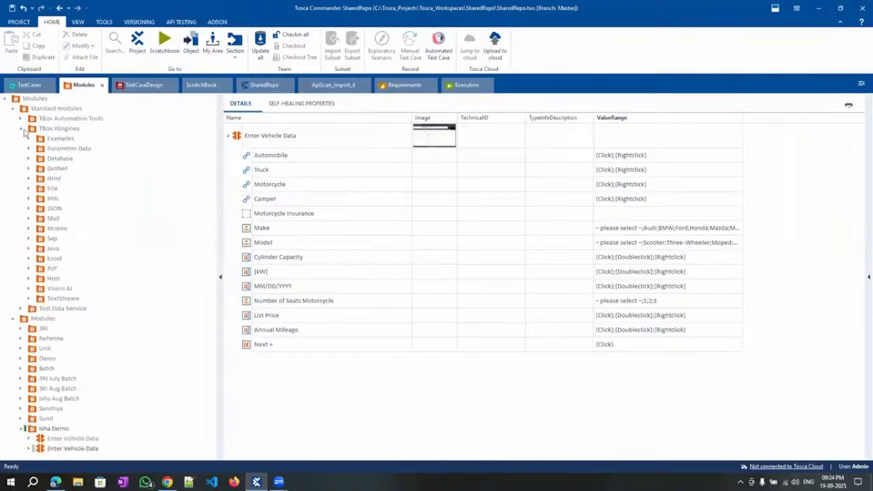
click(22, 129)
click(20, 119)
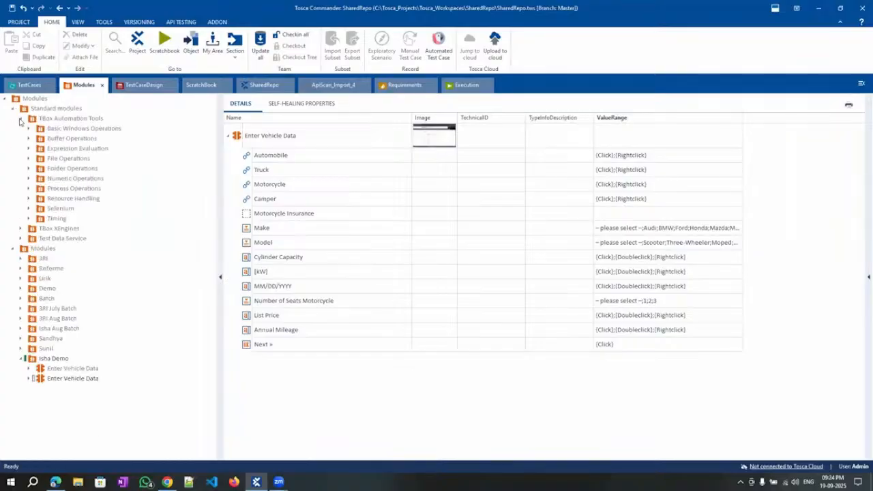
click(72, 129)
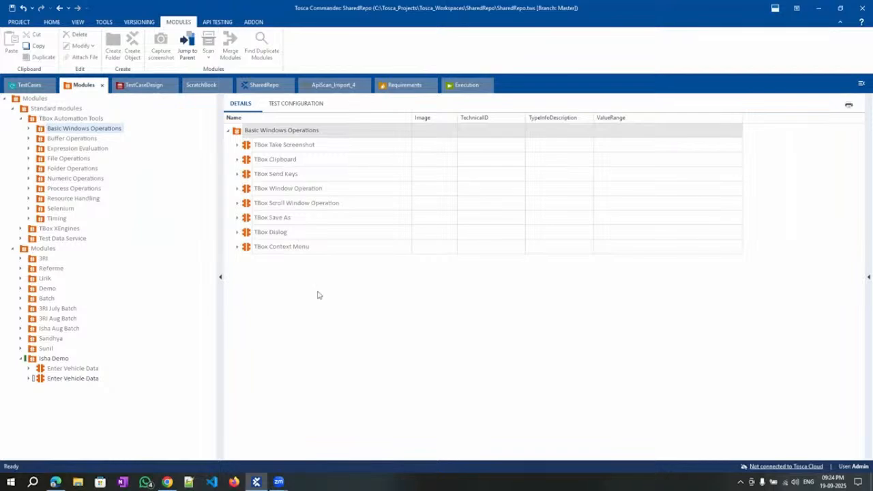
Inspect TBox Window Operation's Operation values: Bring To Front, Close, Maximize, Minimize.
click(238, 189)
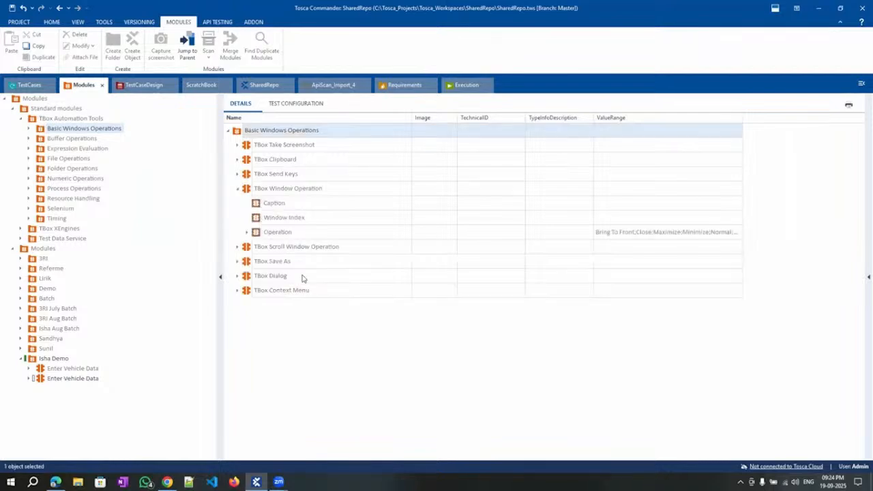
click(713, 233)
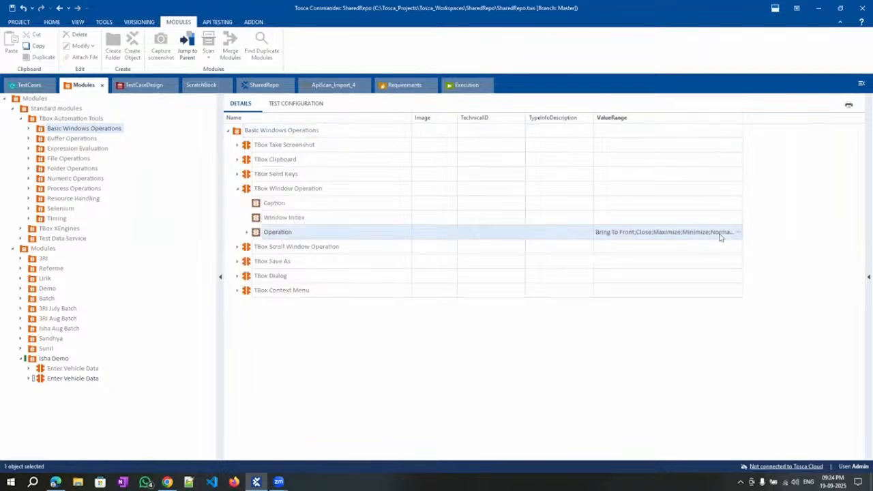
click(737, 232)
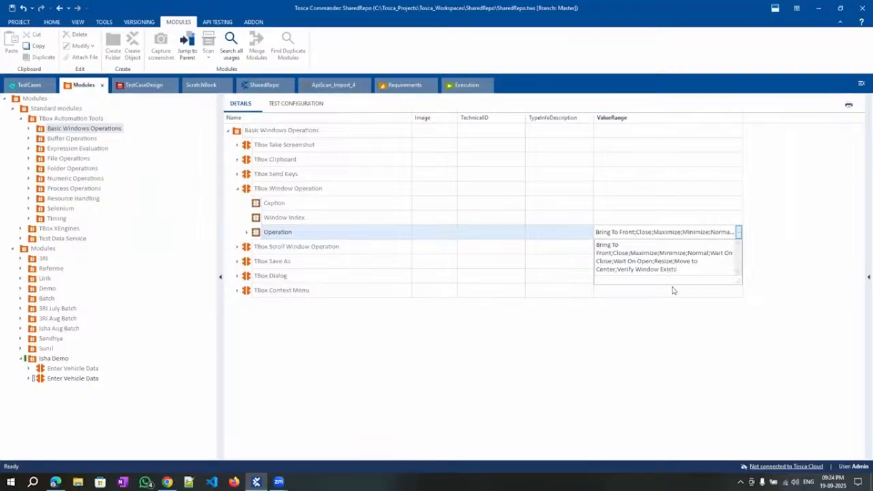
click(405, 336)
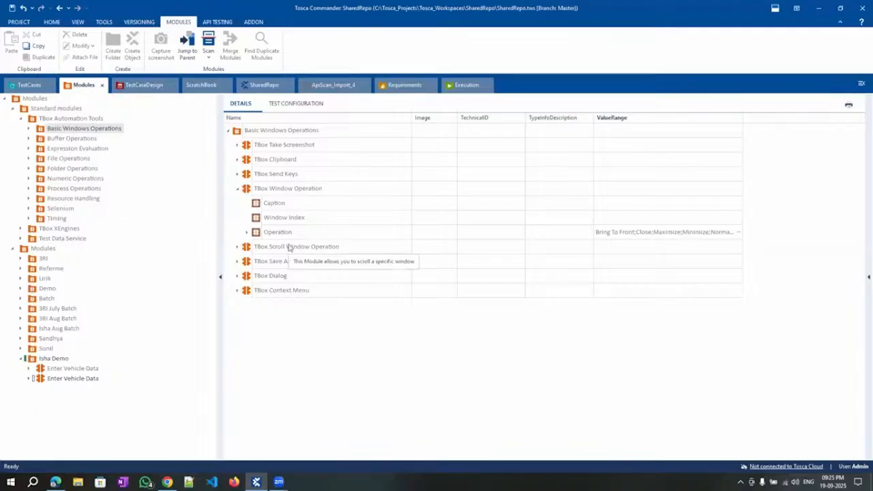
Go back to the TestCases section to show Vehicle Insurance with its filled Enter Vehicle Data step.
click(27, 85)
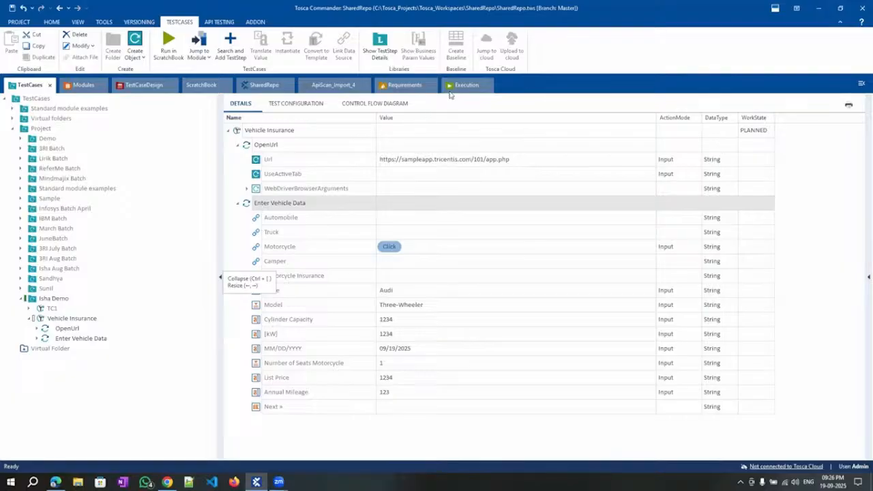
click(466, 84)
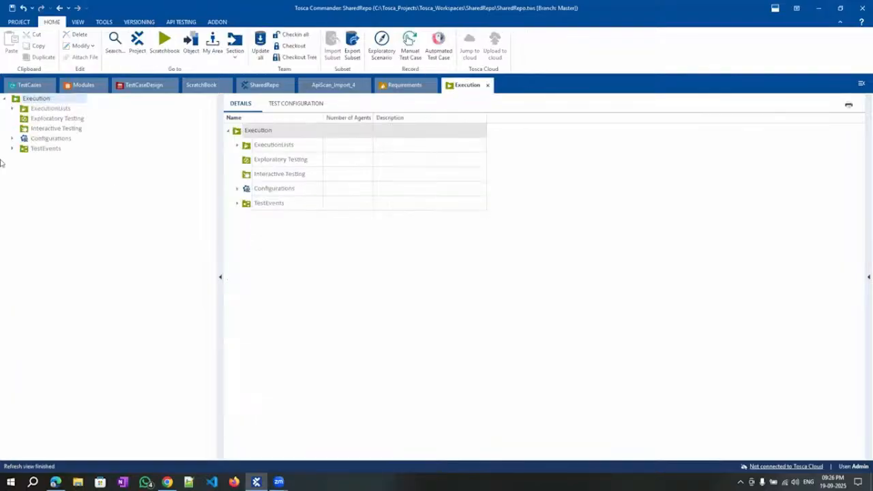
click(12, 109)
click(50, 169)
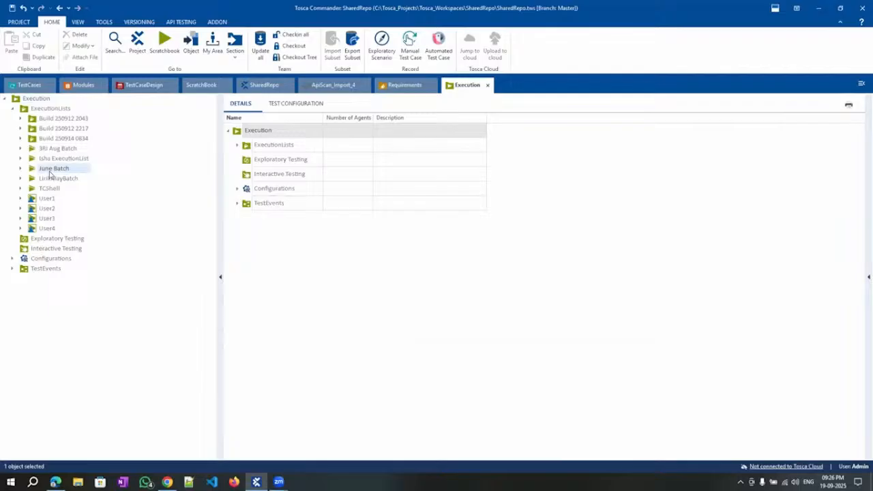
click(291, 103)
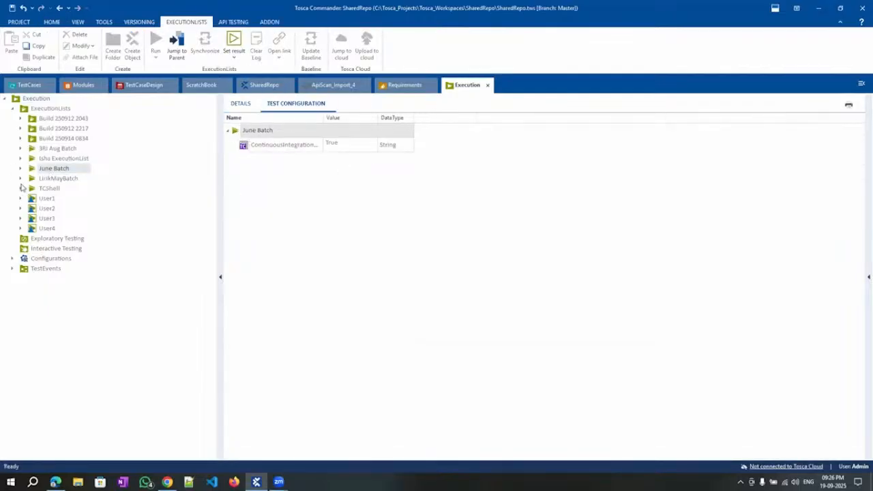
click(75, 178)
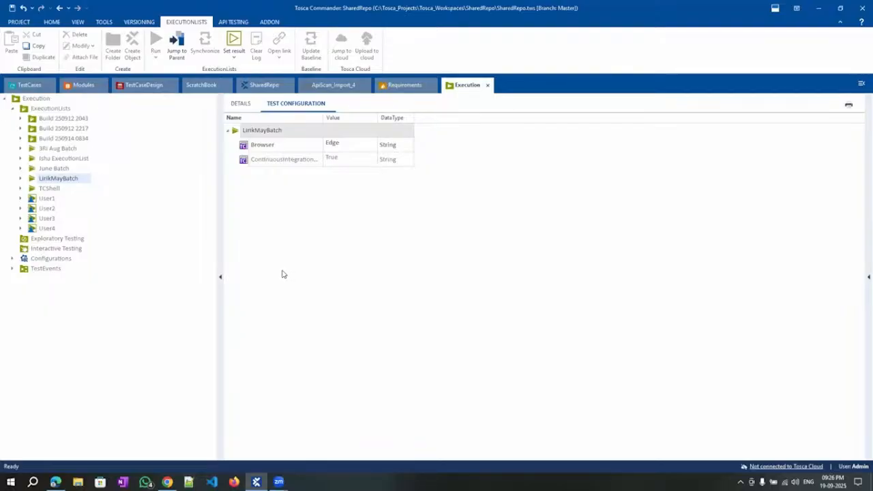
click(19, 90)
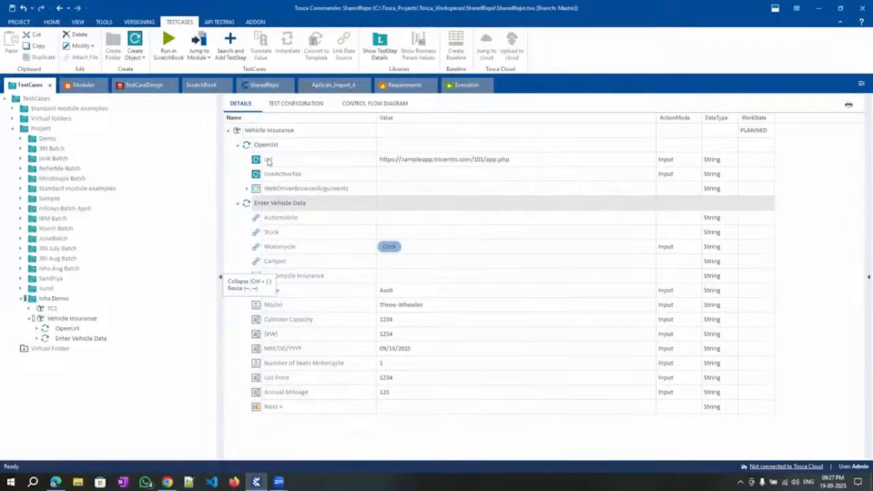
Run the OpenUrl step in the ScratchBook to open the insurance application in Edge.
click(277, 146)
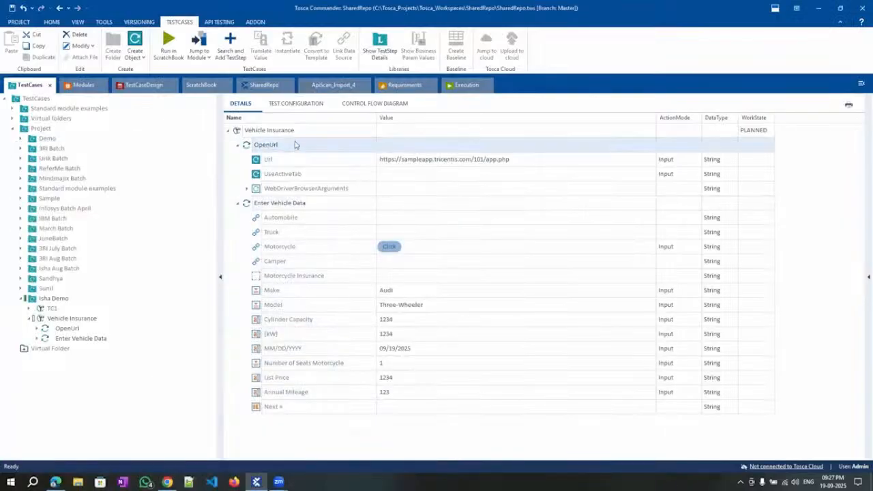
right_click(295, 145)
click(322, 218)
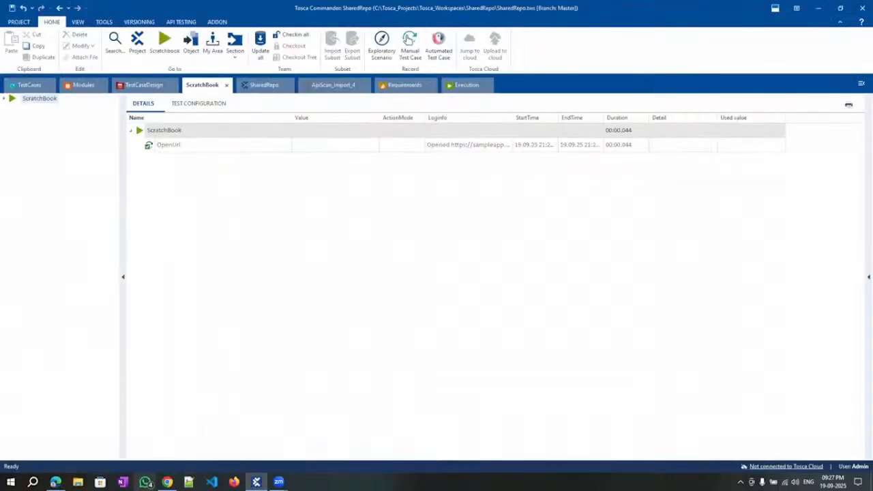
Check the reopened form in Edge, then return to Vehicle Insurance and select Enter Vehicle Data.
click(56, 483)
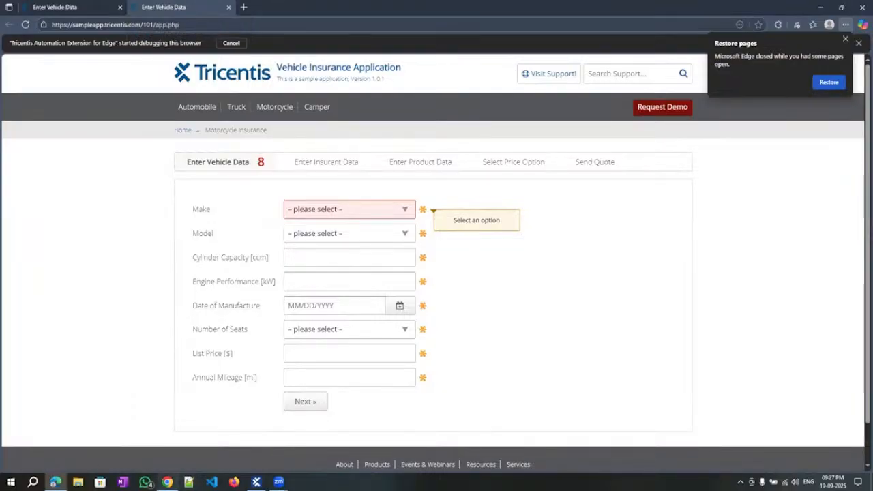
key(alt+Tab)
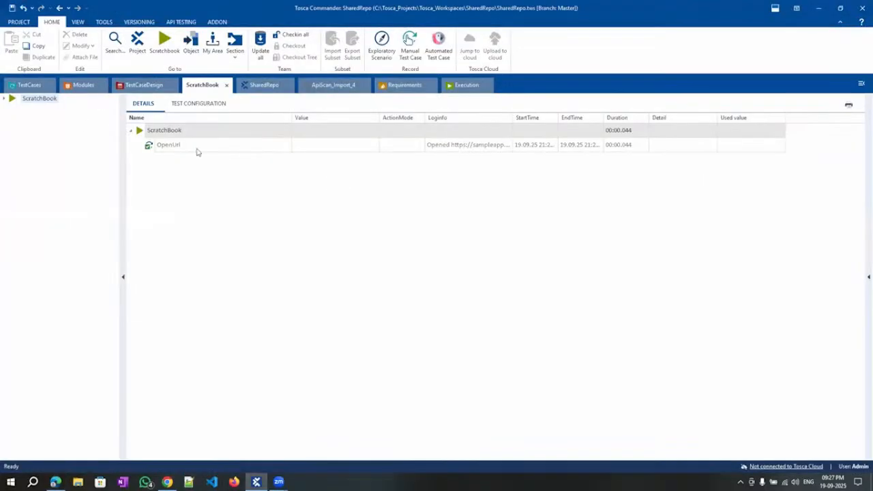
click(21, 87)
click(290, 203)
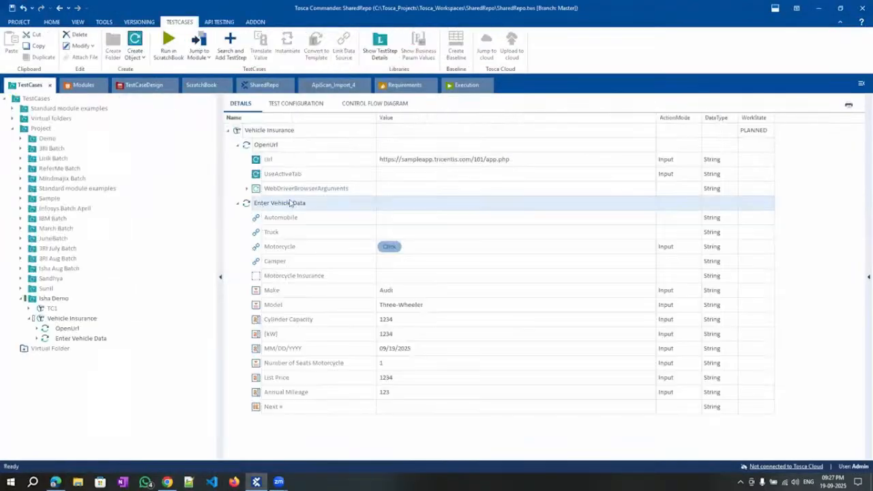
Run Enter Vehicle Data in the ScratchBook, close the duplicate Edge tab, and reload an empty Motorcycle form.
right_click(301, 212)
click(330, 283)
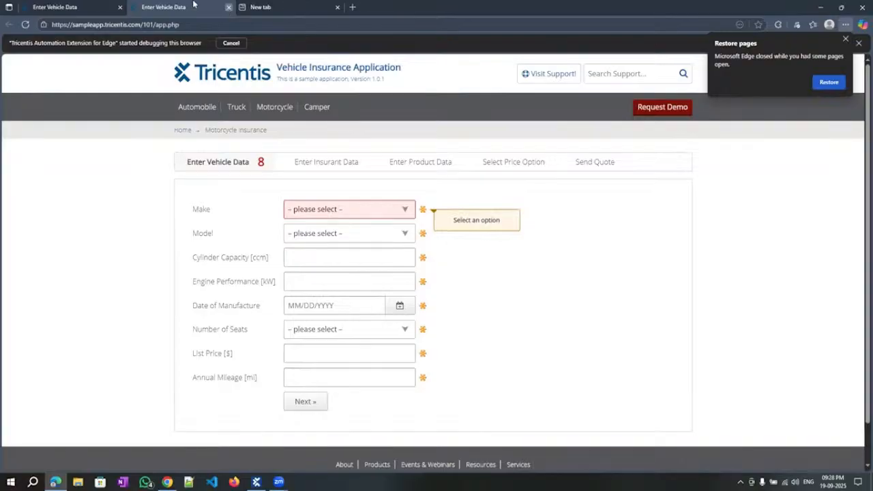
click(228, 8)
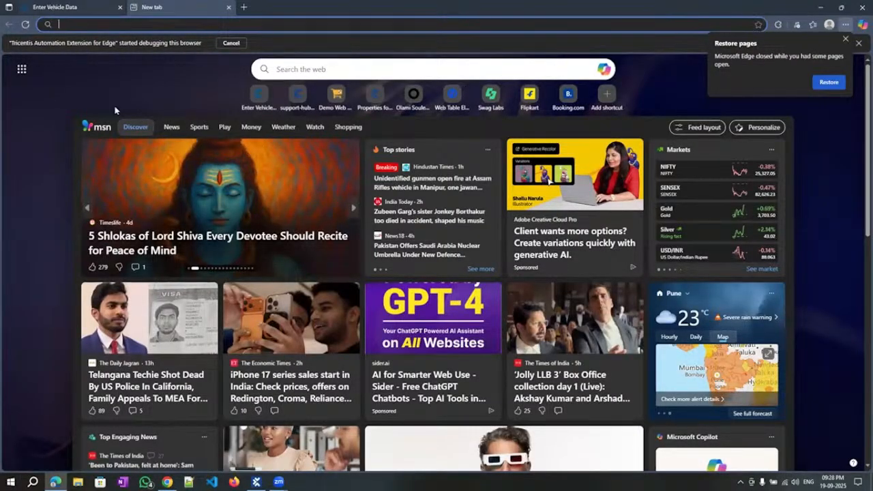
click(75, 7)
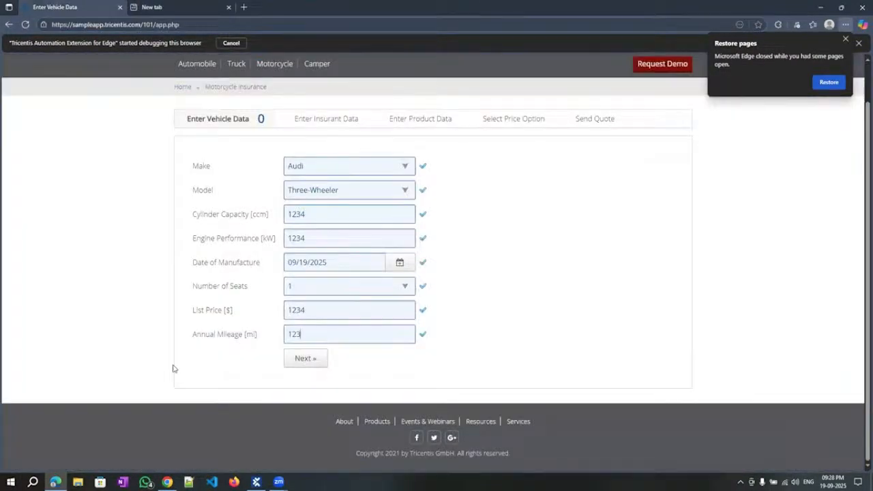
click(270, 65)
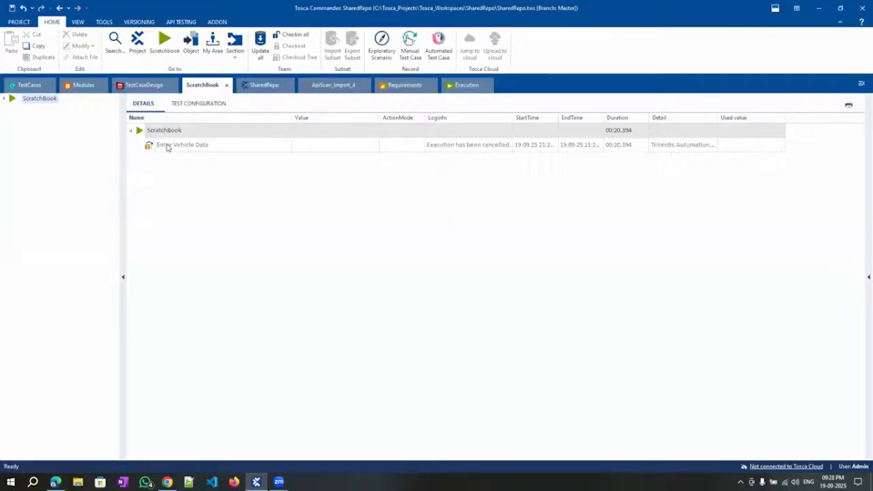
click(167, 148)
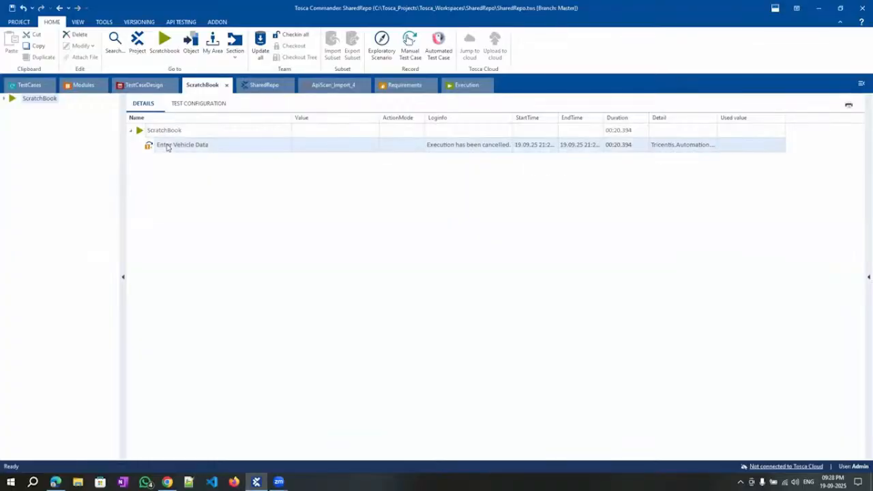
Rerun the Enter Vehicle Data entry and check the Motorcycle form shows Audi, Three-Wheeler, 1234, mileage 123.
right_click(184, 149)
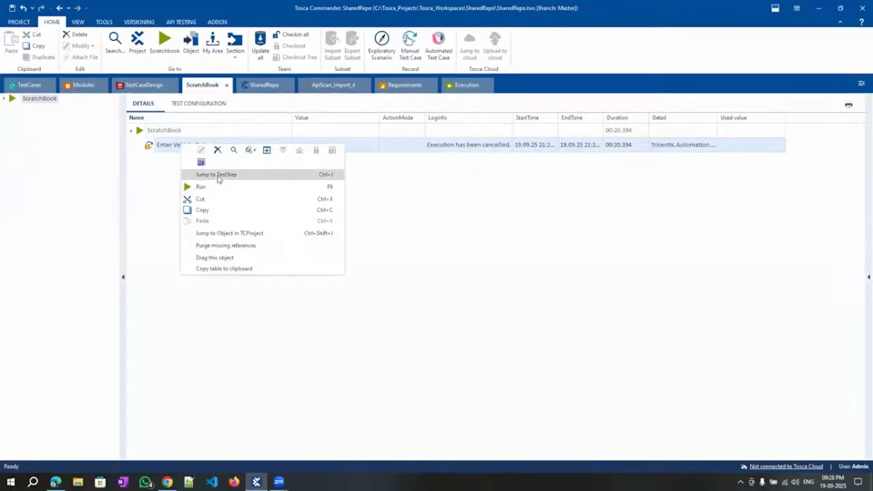
click(215, 188)
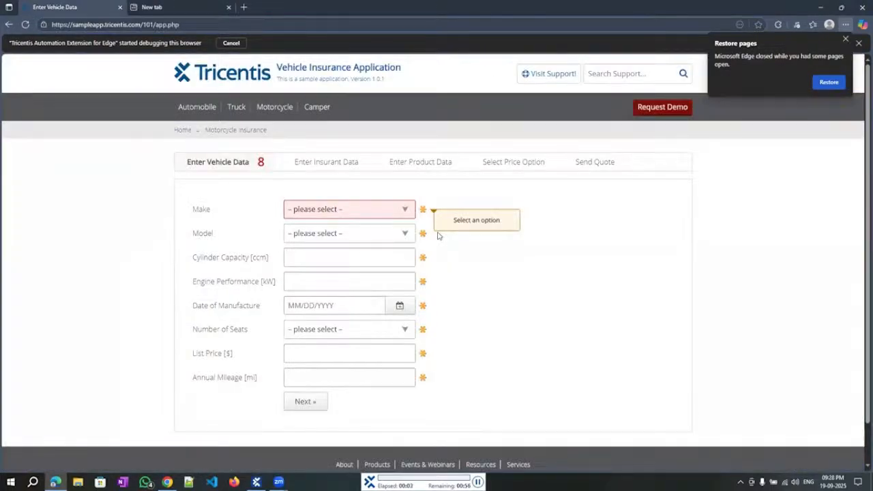
click(275, 110)
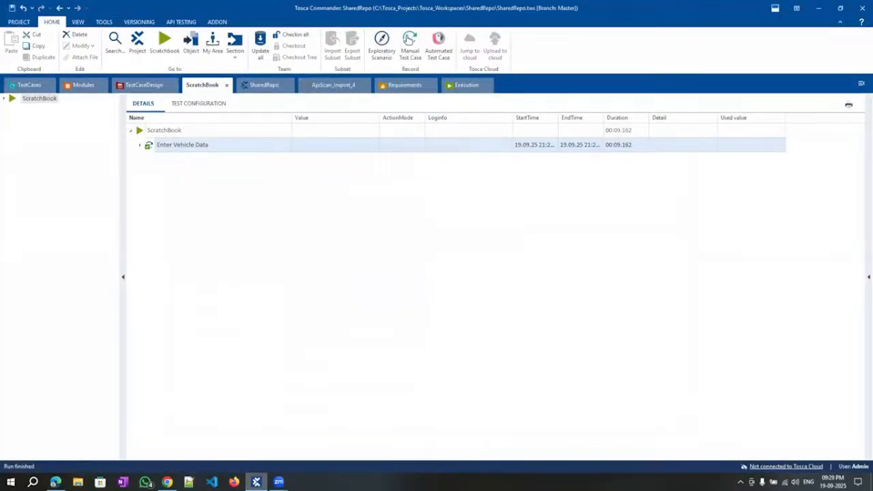
click(55, 481)
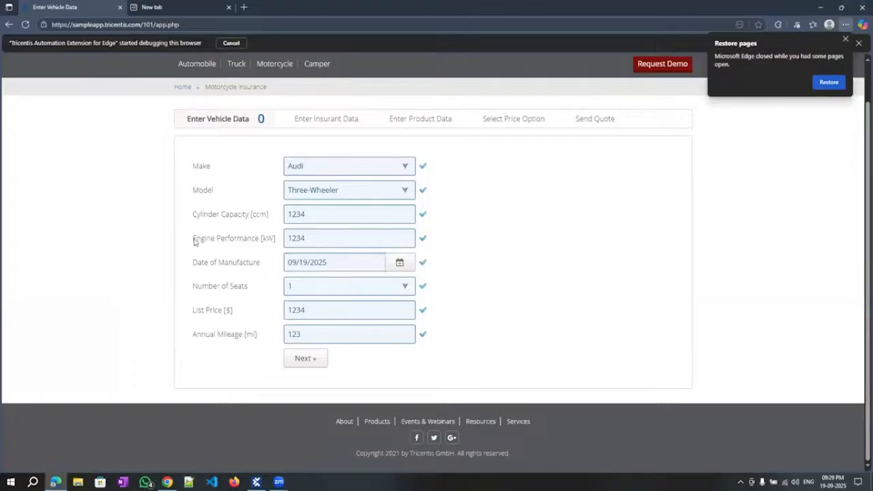
click(257, 481)
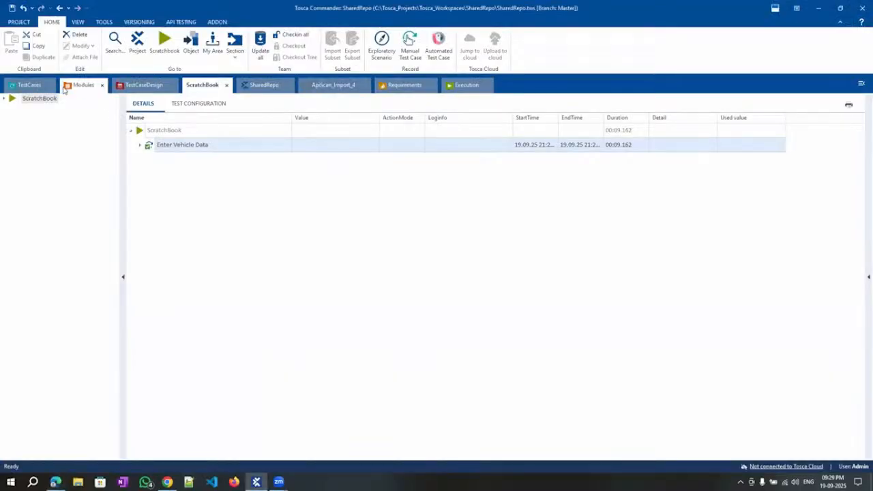
Compare both Enter Vehicle Data modules with the Edge Motorcycle form, then return to the TestCases section.
click(84, 85)
click(58, 380)
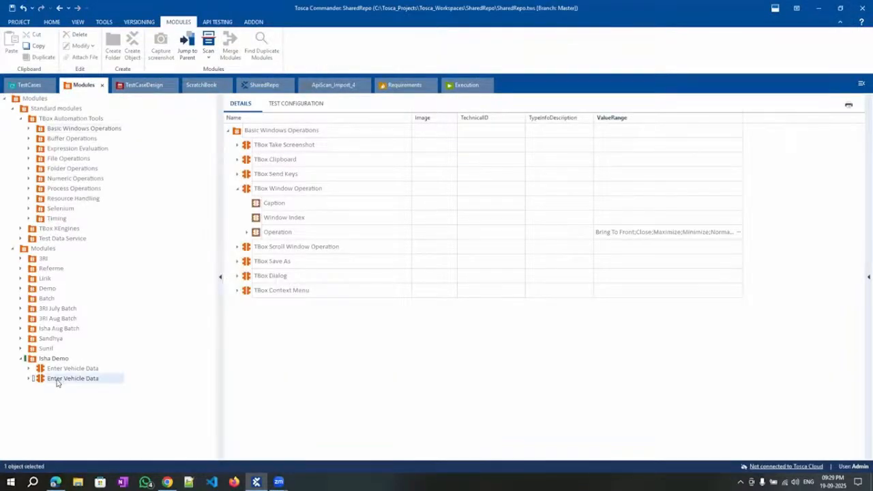
click(866, 279)
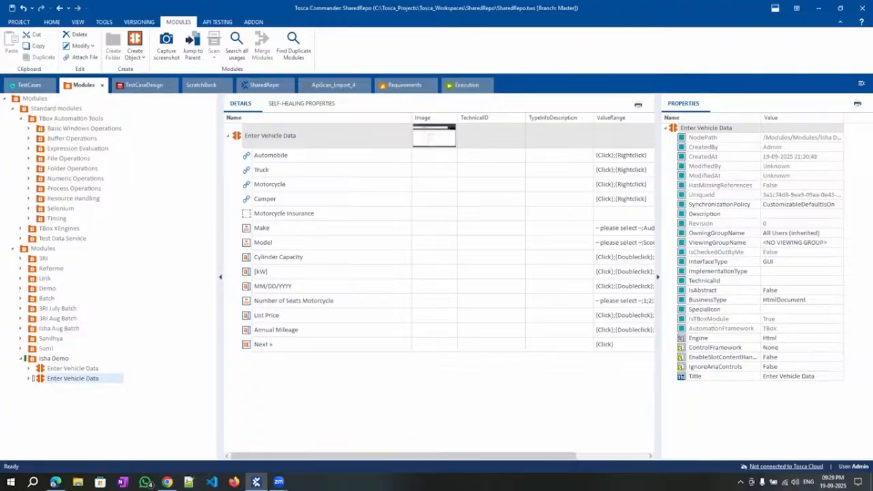
click(56, 481)
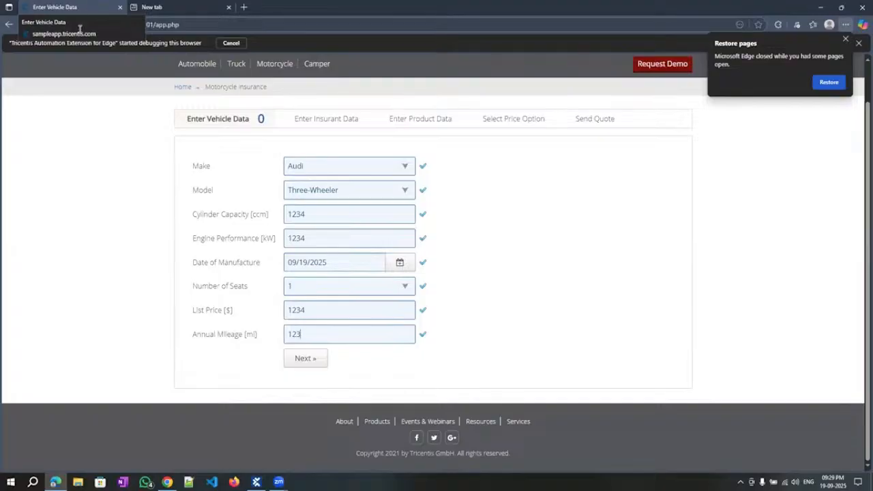
click(277, 63)
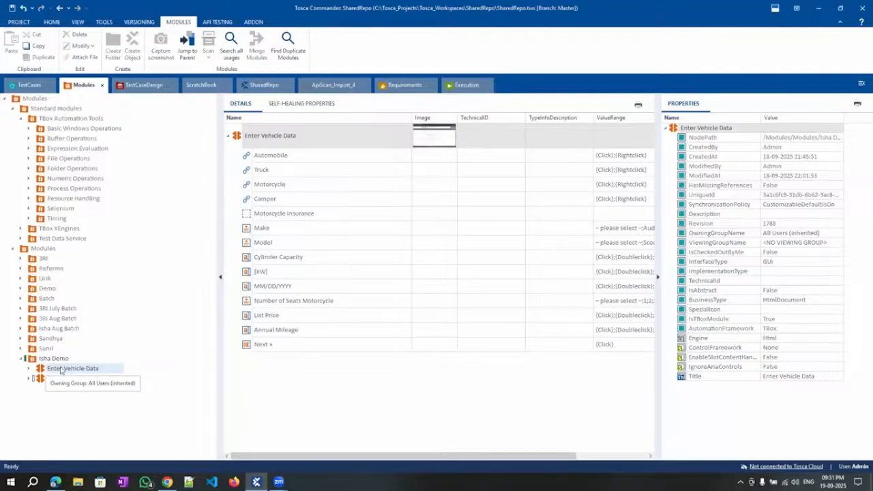
click(79, 378)
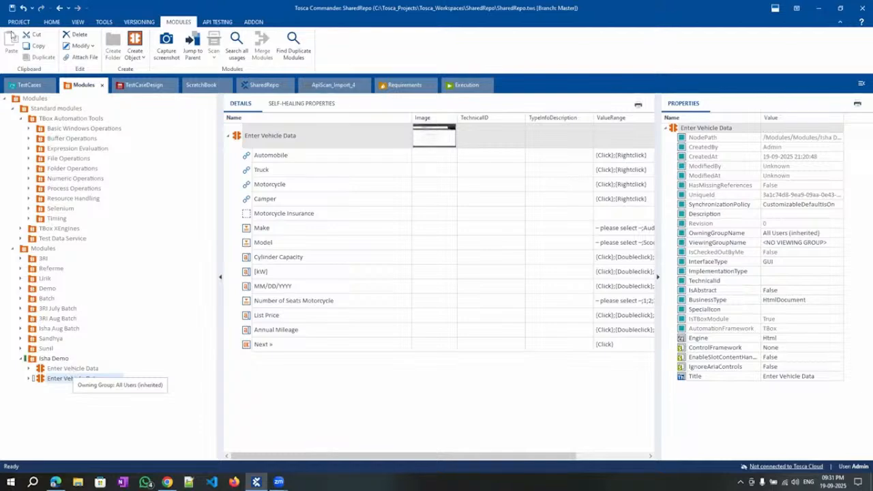
click(26, 84)
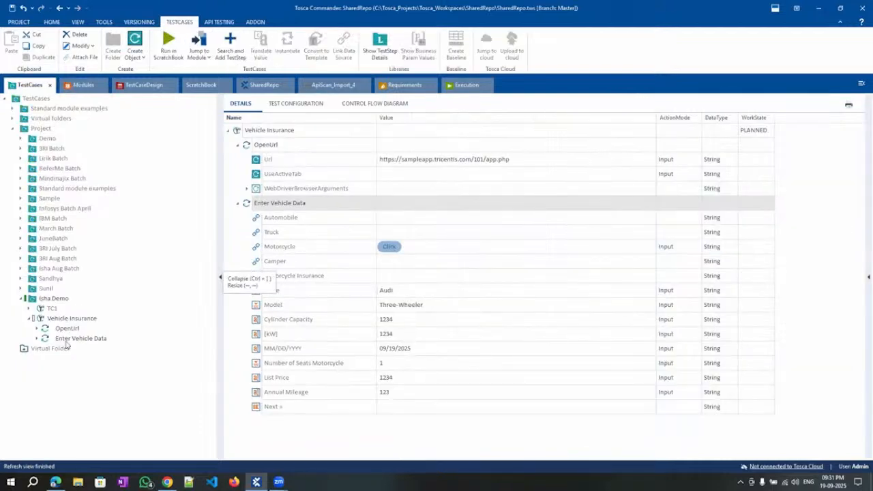
Expand Enter Vehicle Data under Vehicle Insurance to list its child steps, then switch to Modules.
click(68, 338)
click(59, 319)
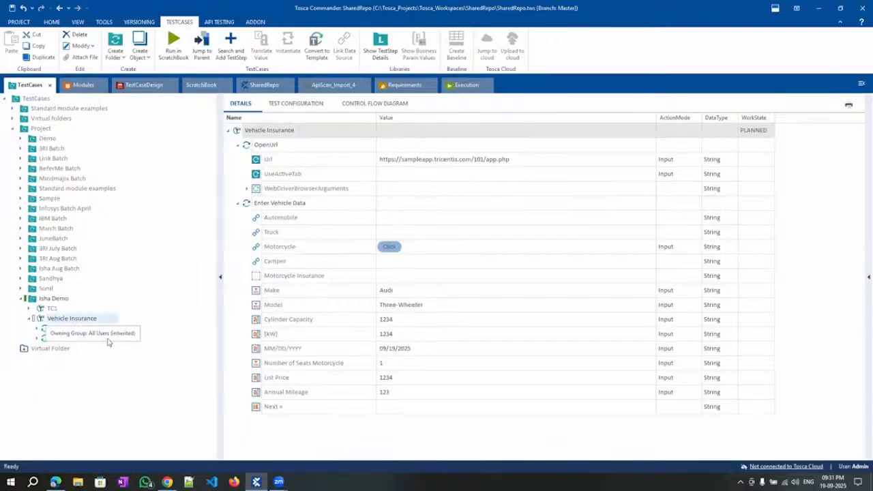
click(38, 338)
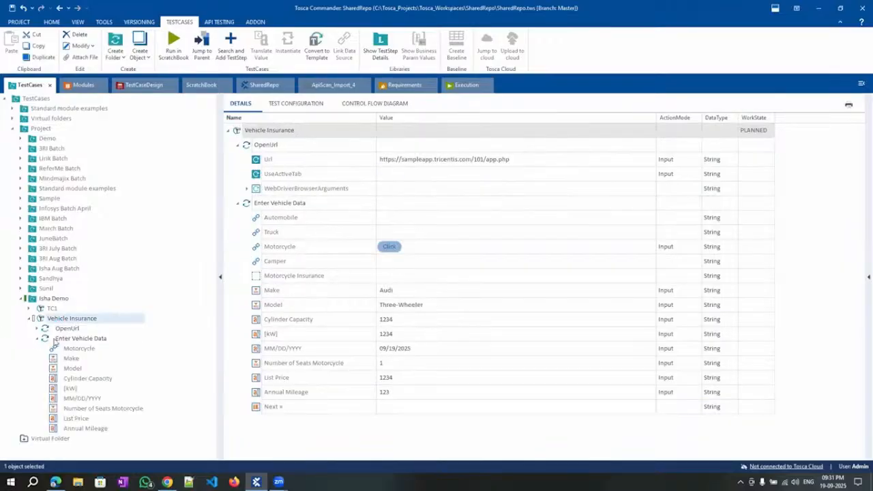
click(59, 339)
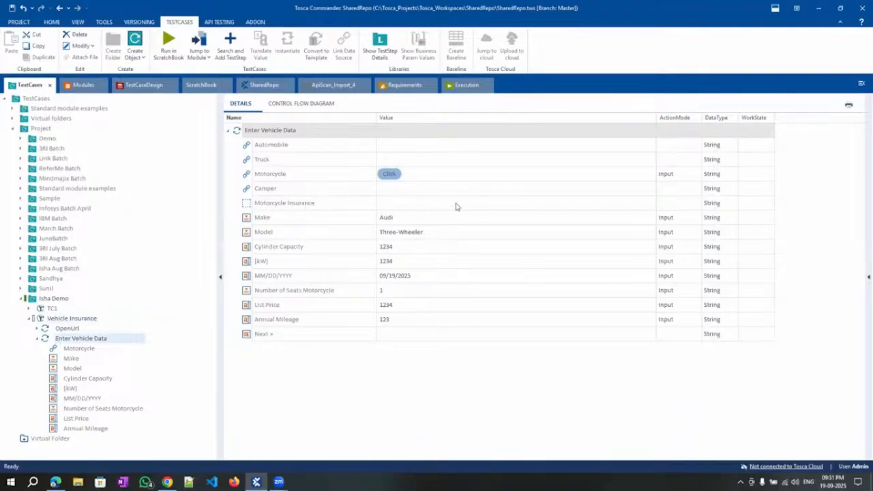
click(81, 84)
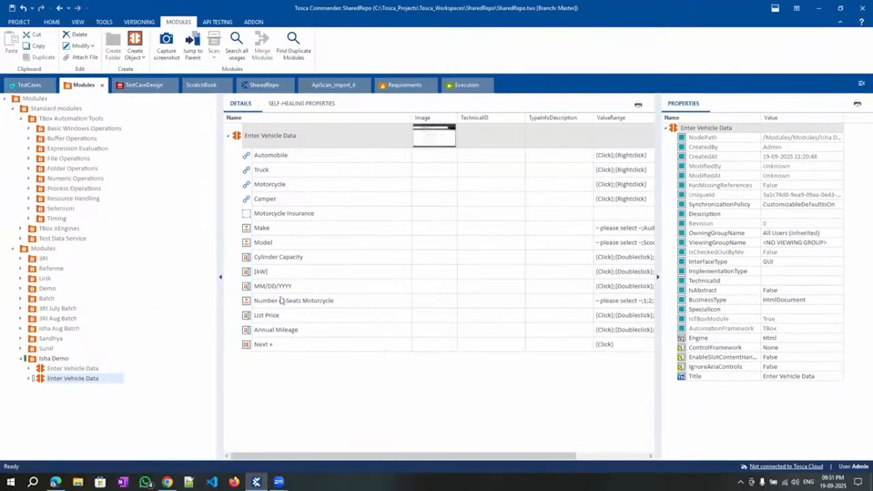
Delete InnerText from Motorcycle Insurance's identifying properties, keeping Id, and return to the test case.
click(285, 214)
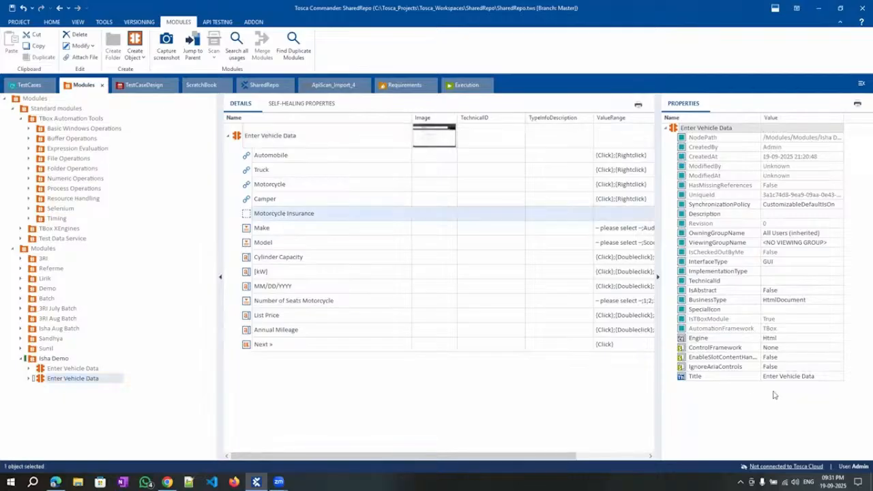
click(726, 301)
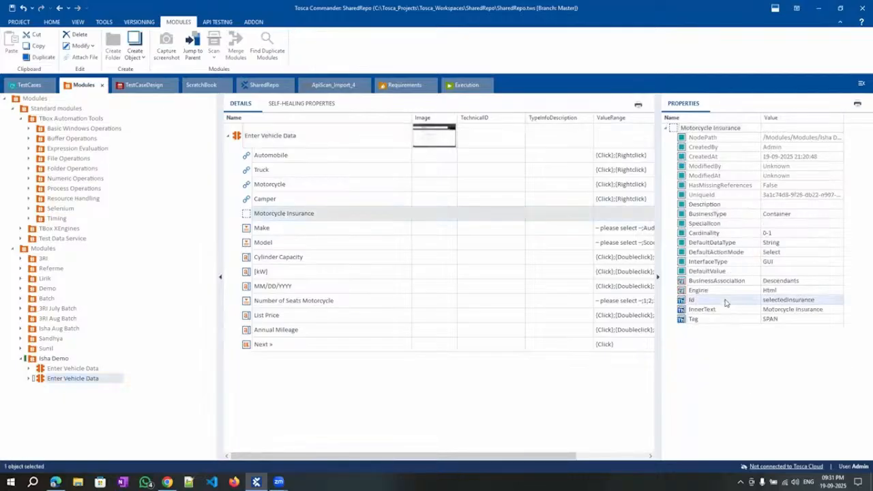
key(Delete)
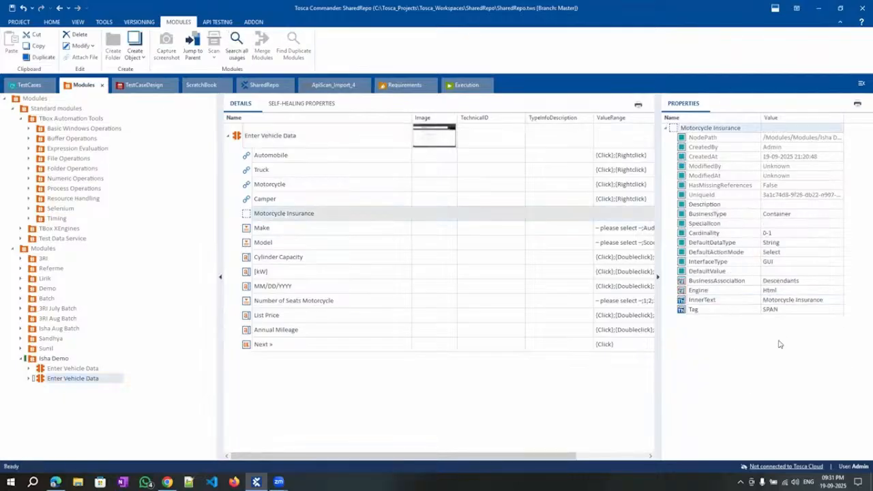
key(ctrl+z)
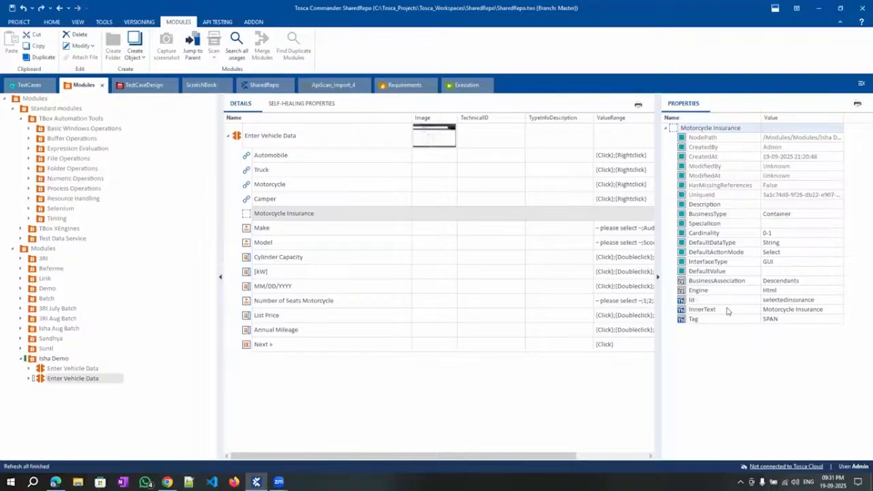
click(727, 310)
key(Delete)
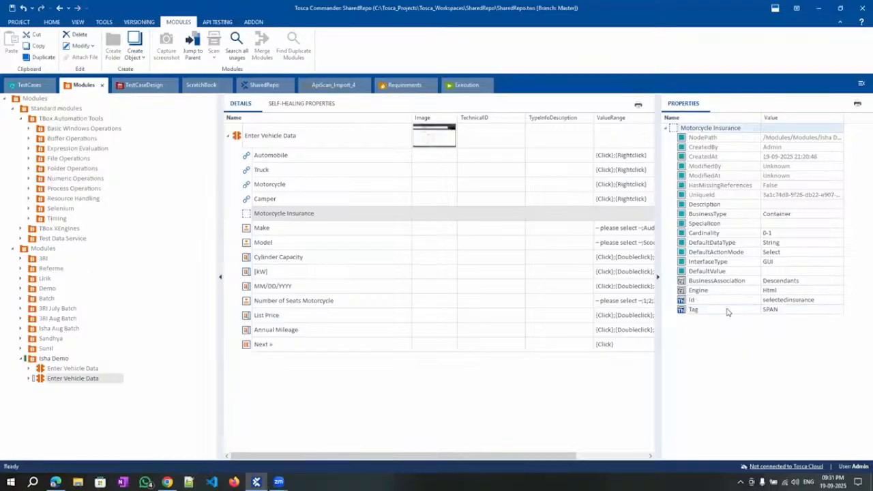
click(29, 85)
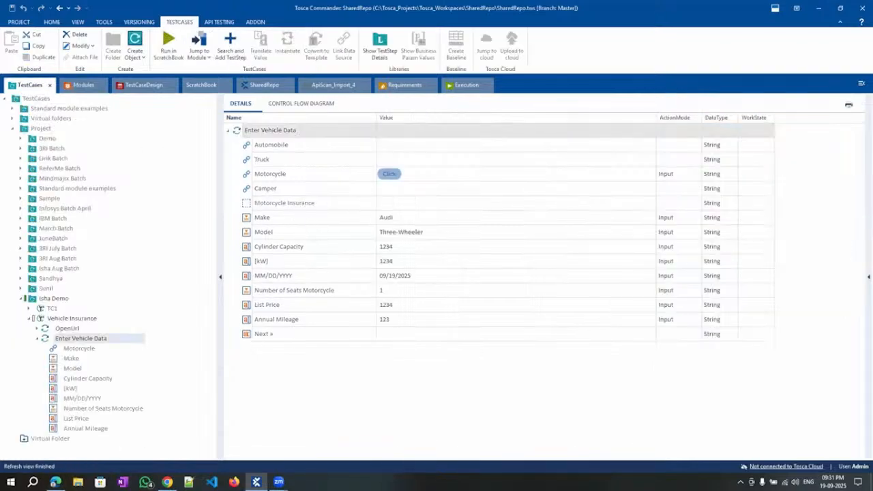
click(56, 482)
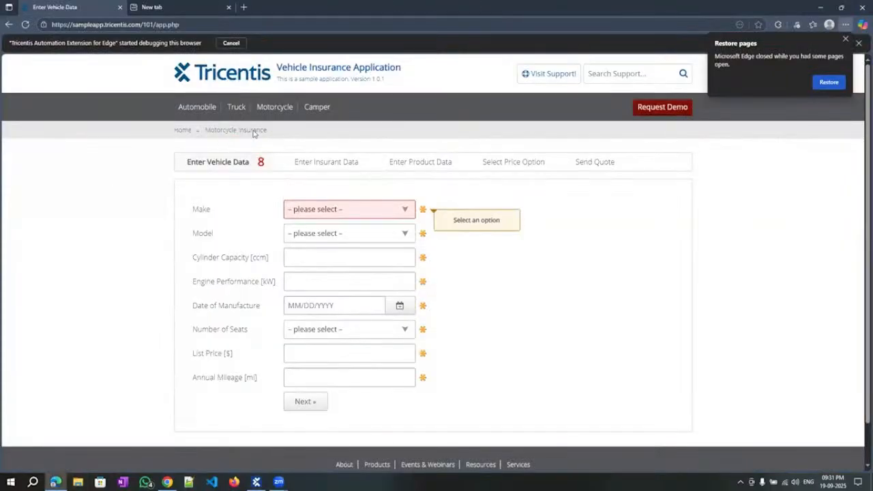
drag(253, 134, 205, 131)
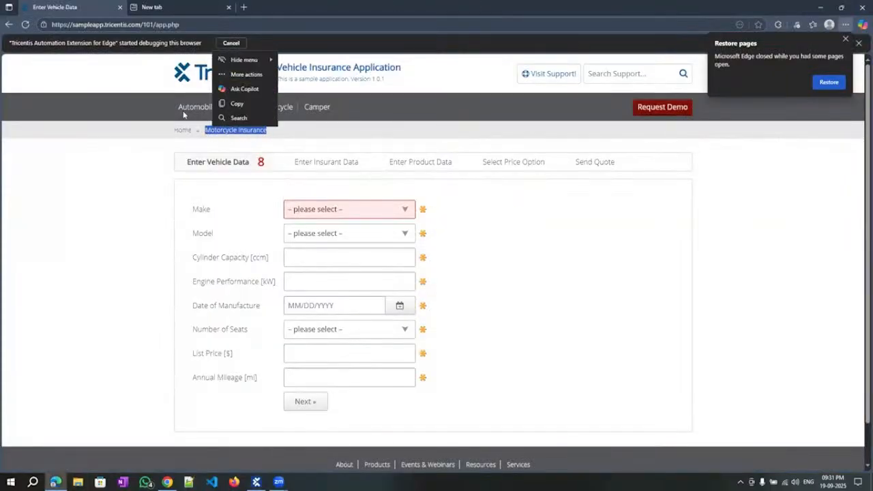
click(189, 109)
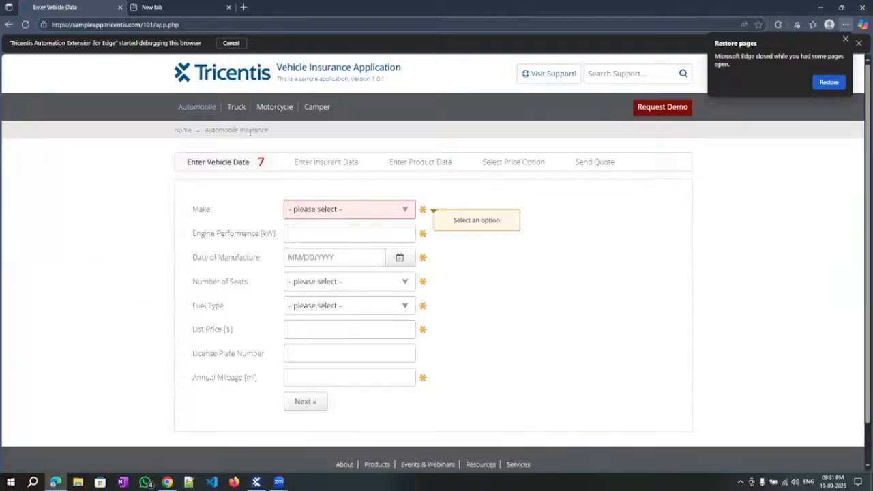
drag(204, 131, 269, 135)
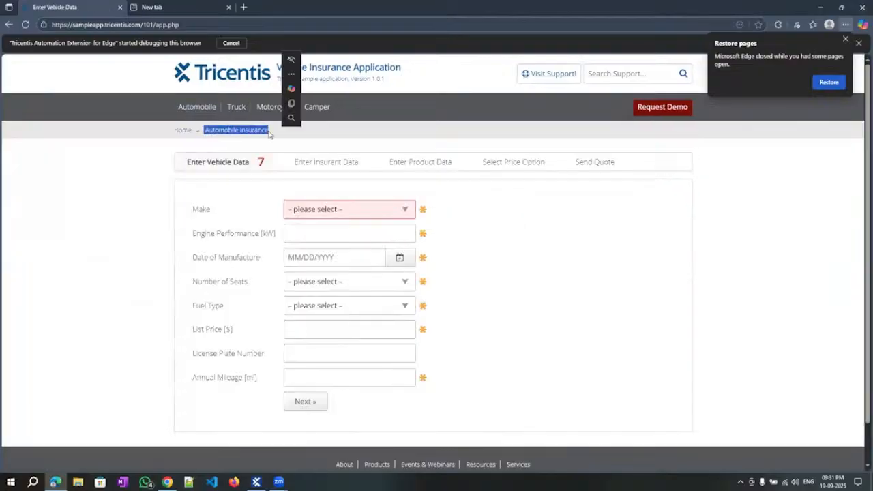
click(235, 107)
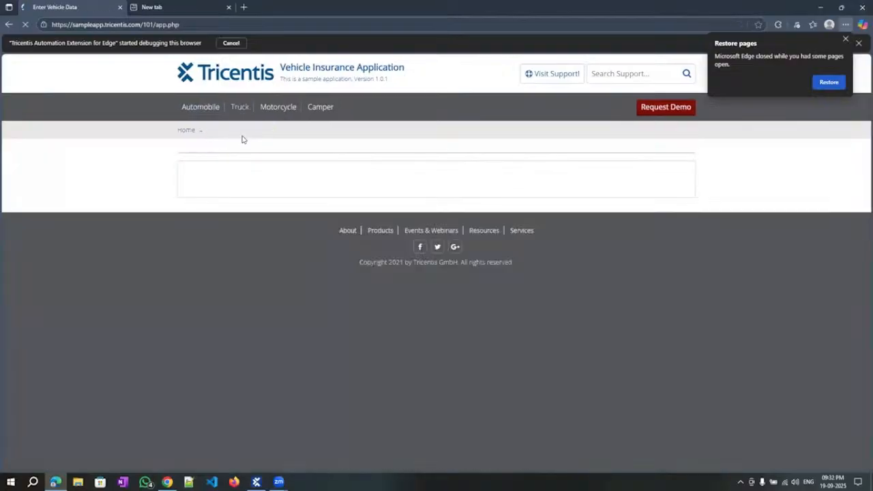
drag(207, 130, 259, 132)
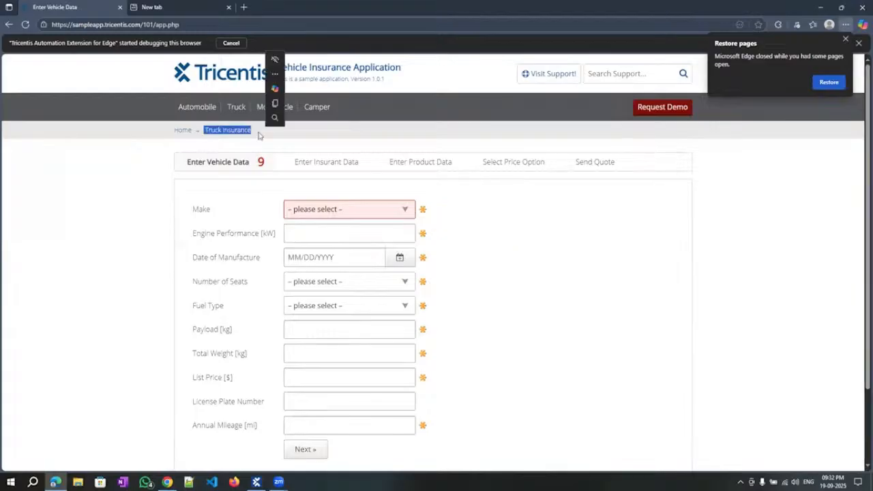
click(275, 107)
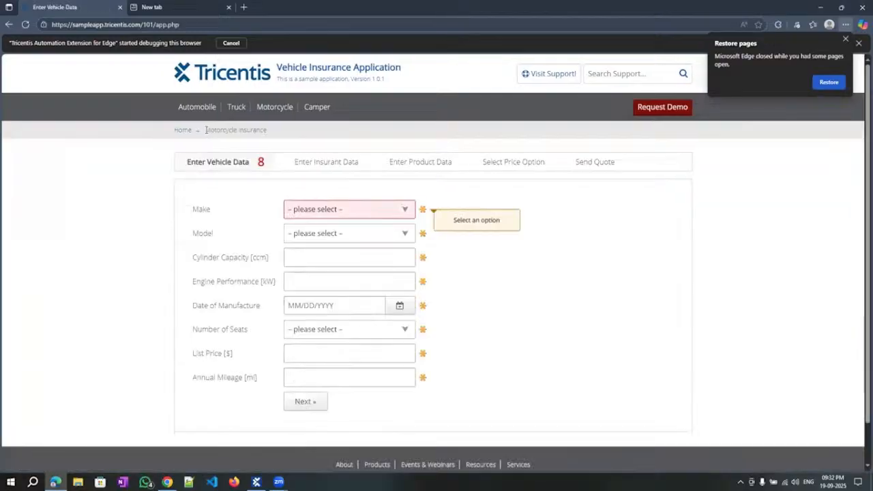
drag(205, 130, 264, 137)
key(ctrl+c)
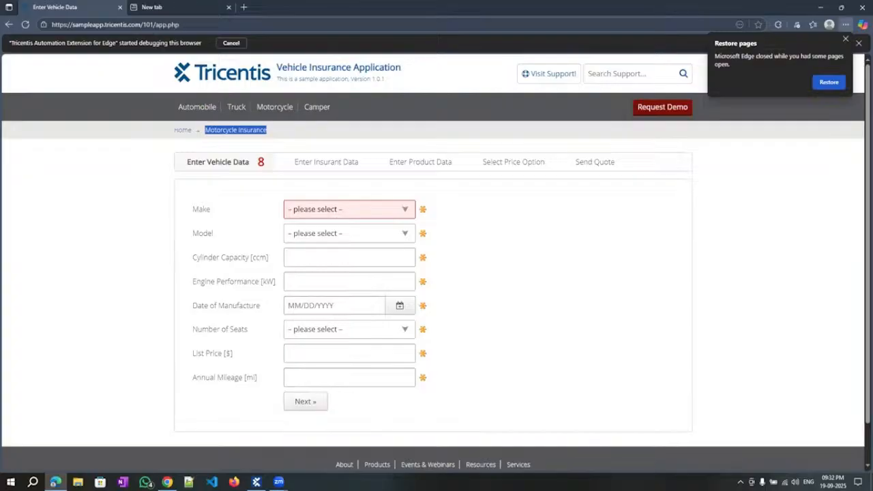
mouse_move(256, 482)
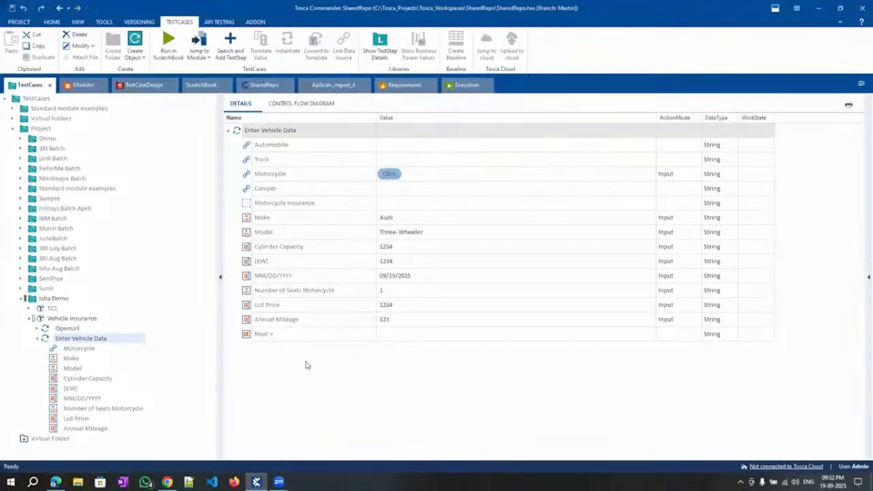
Set the Motorcycle Insurance value to InnerText == Motorcycle Insurance with ActionMode Verify.
click(635, 209)
click(638, 213)
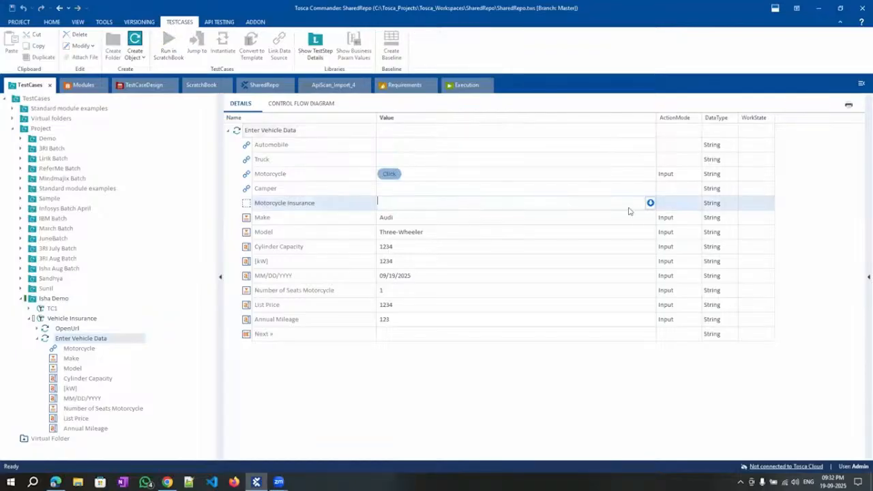
click(650, 203)
click(433, 217)
click(398, 256)
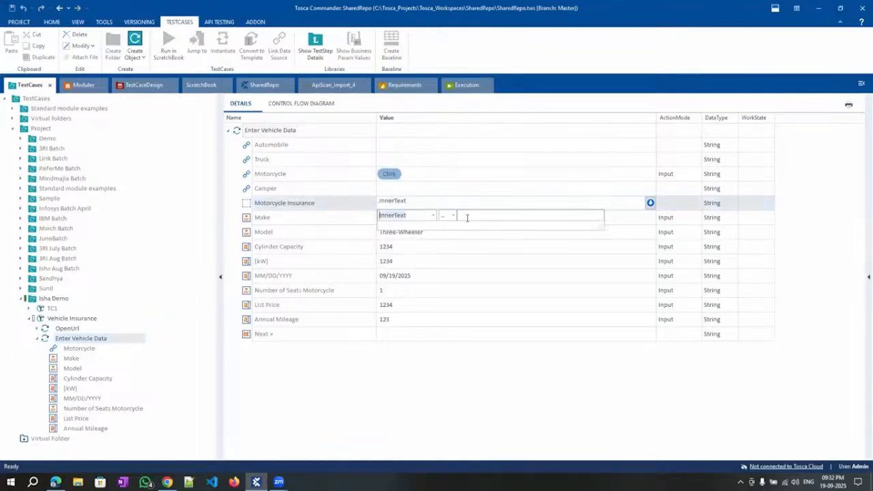
click(473, 215)
key(ctrl+v)
key(Return)
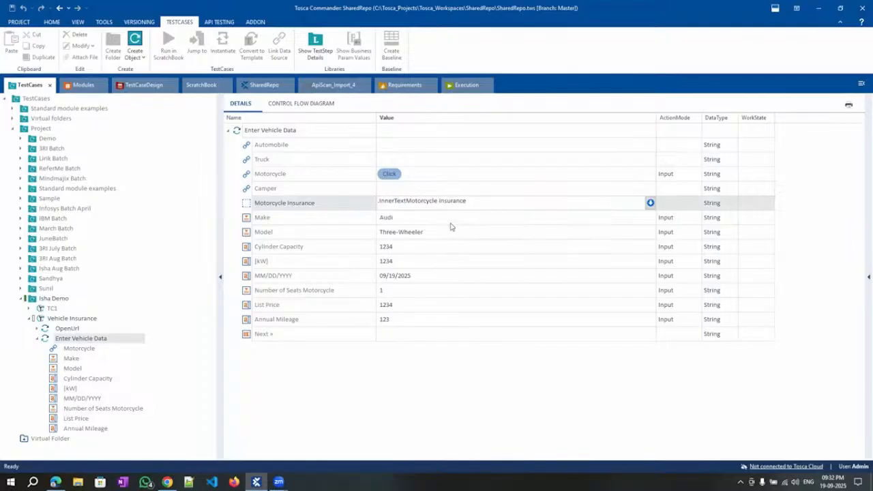
click(680, 206)
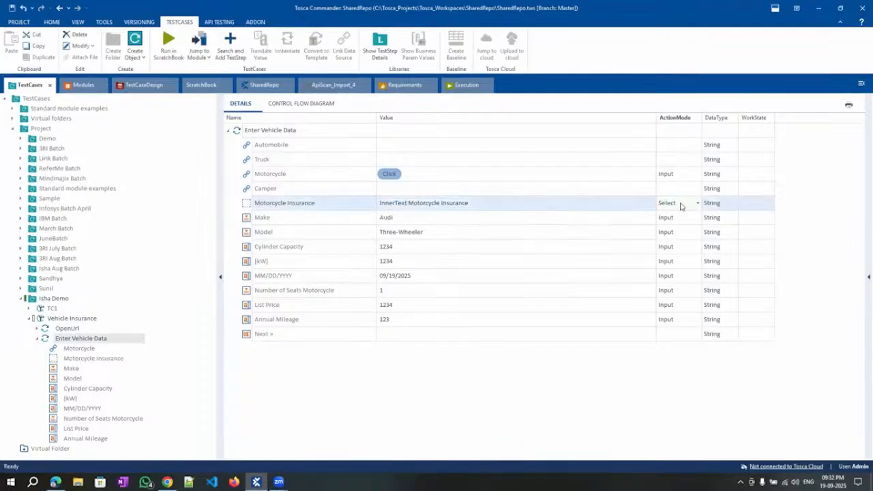
click(679, 205)
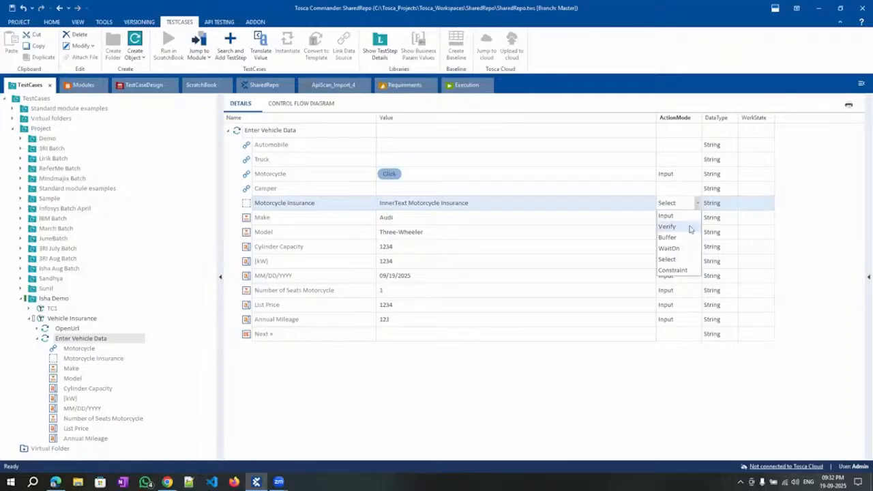
click(667, 227)
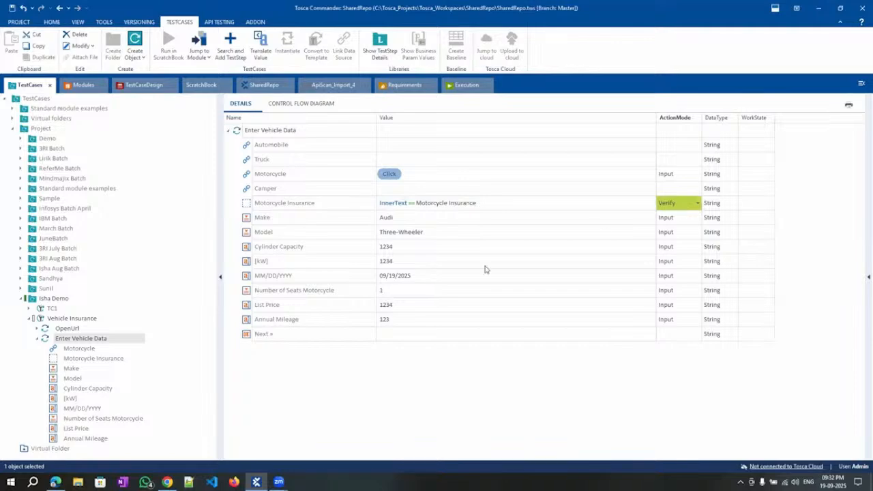
Run Enter Vehicle Data in the ScratchBook to try the new verification.
right_click(287, 130)
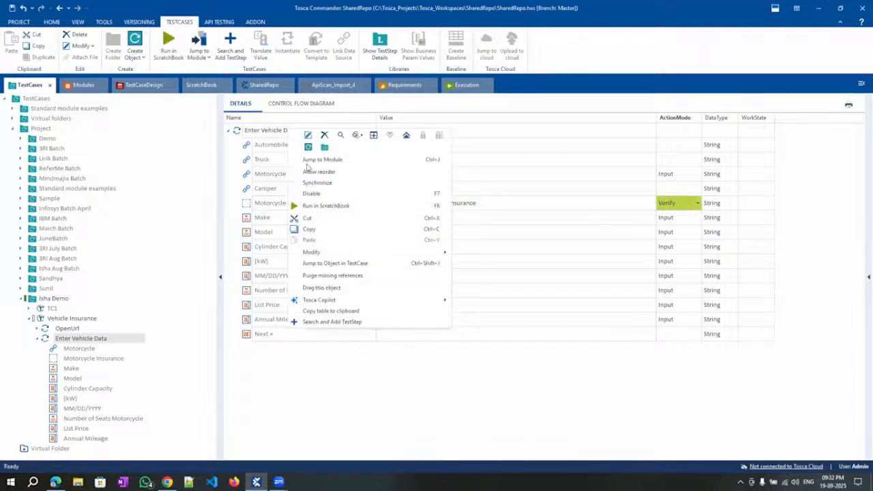
click(330, 204)
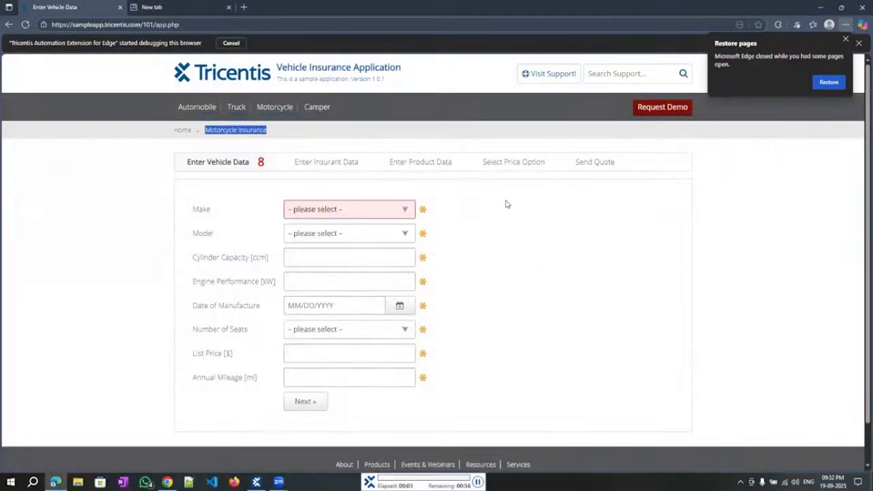
click(275, 109)
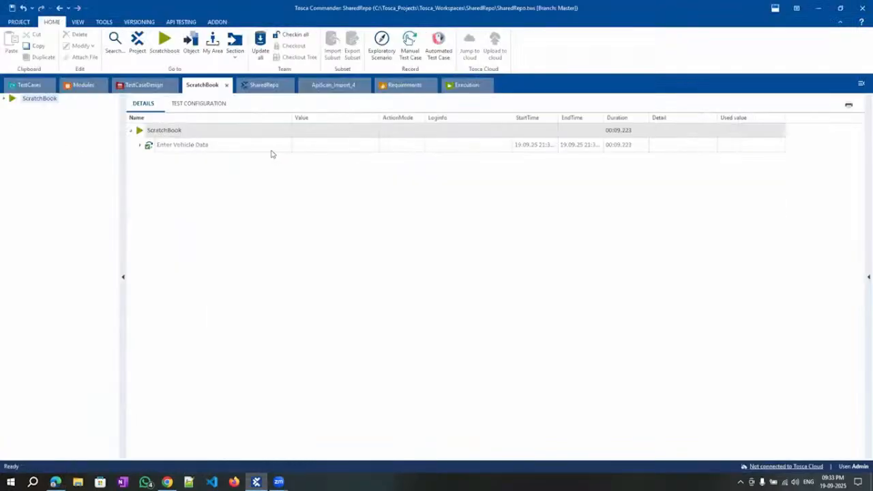
Read the Motorcycle Insurance log entry to confirm the expected and actual values match.
click(140, 144)
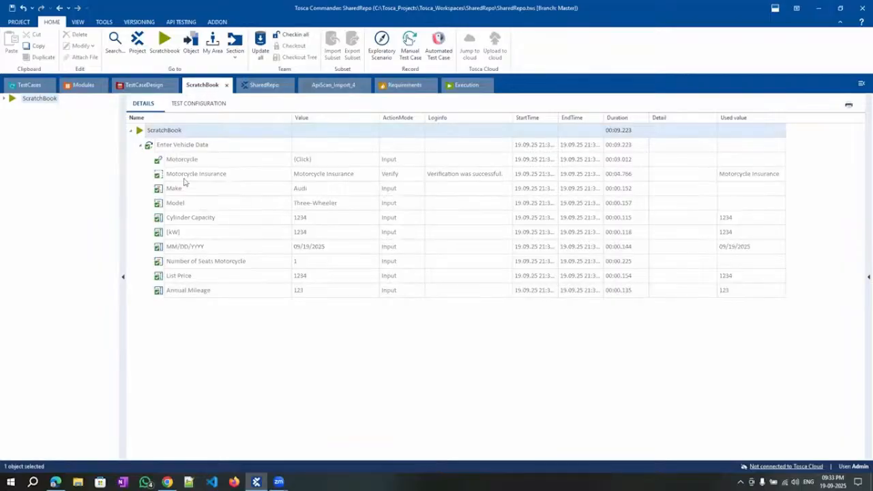
click(481, 175)
click(509, 174)
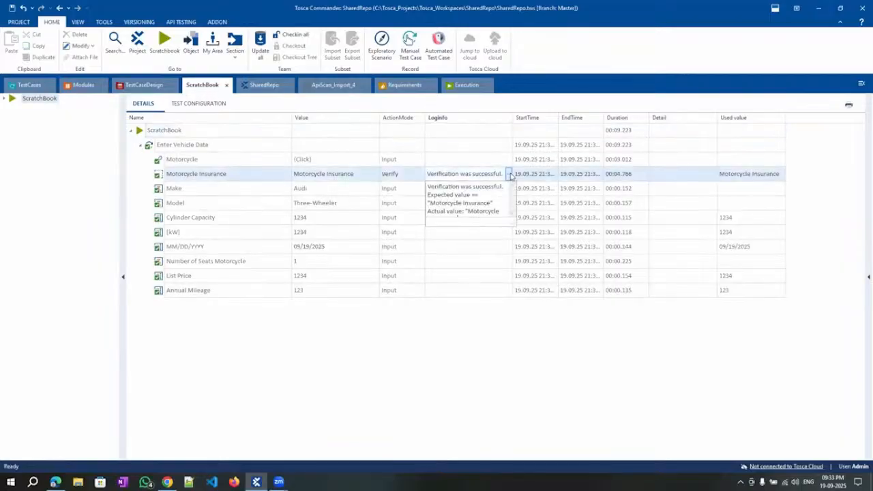
drag(513, 221, 680, 339)
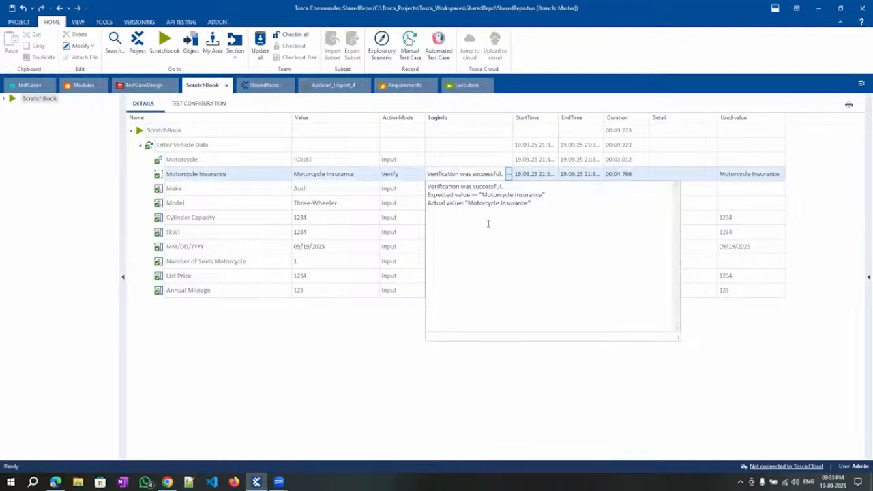
drag(429, 194, 529, 197)
drag(437, 204, 535, 227)
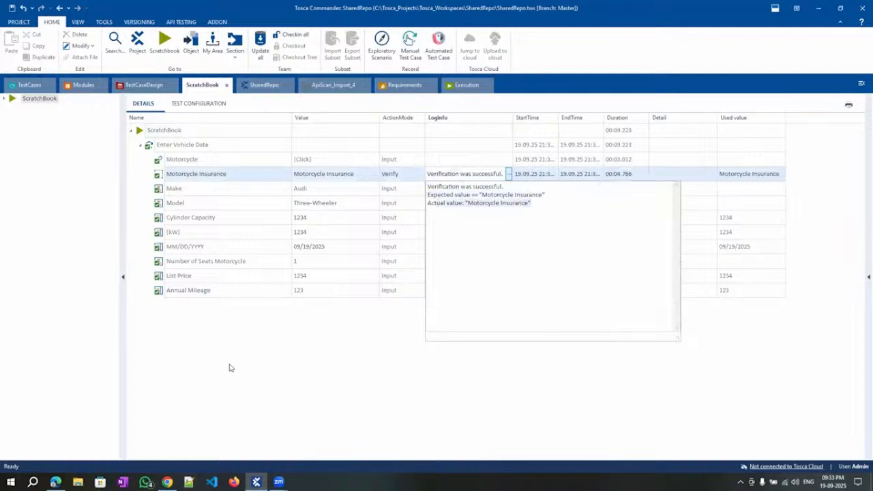
click(193, 360)
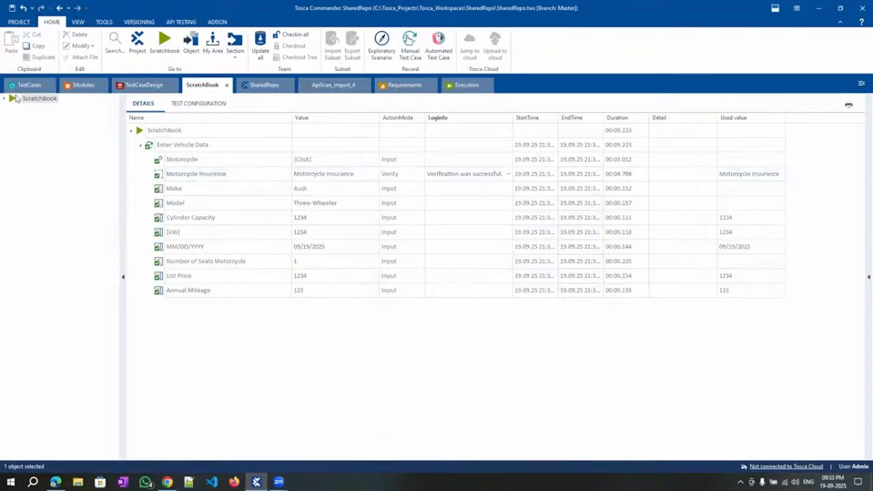
Change the Motorcycle Insurance value to InnerText==Motorcycle Insuran and rerun Enter Vehicle Data in the ScratchBook.
click(28, 85)
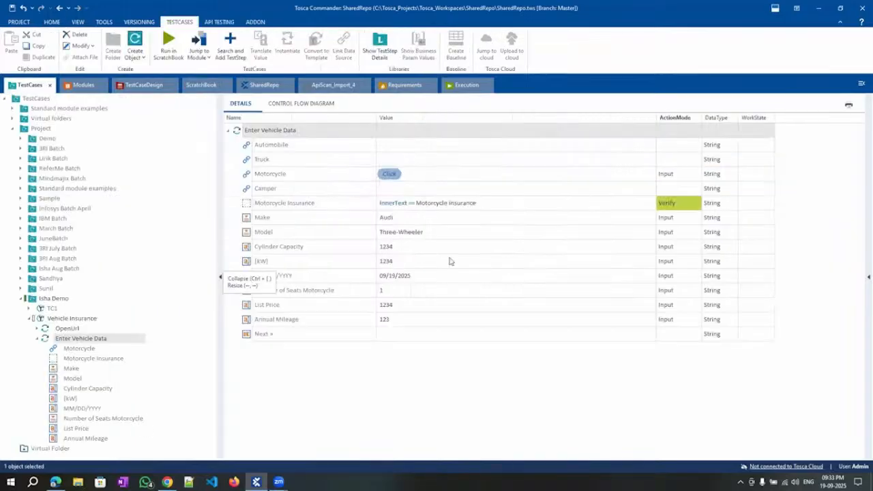
click(494, 204)
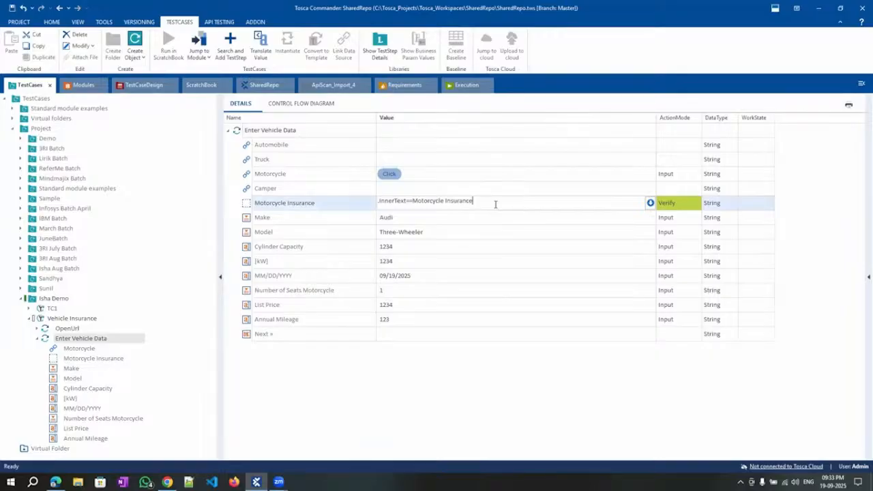
click(268, 135)
right_click(268, 134)
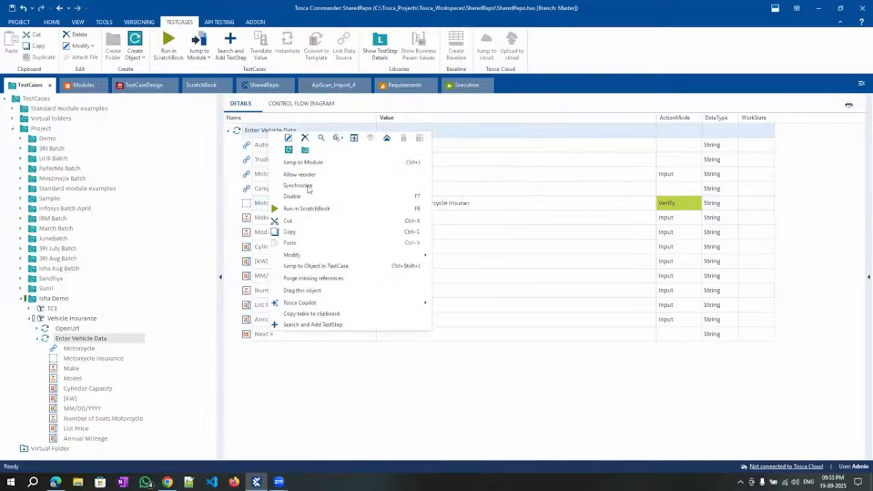
click(312, 207)
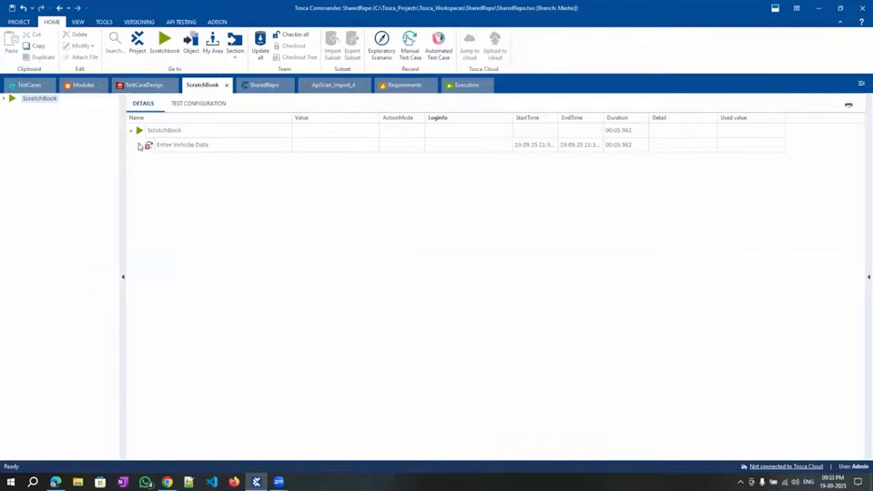
Expand the latest ScratchBook run and compare expected versus actual in the failed Motorcycle Insurance log.
click(139, 146)
click(509, 177)
click(509, 175)
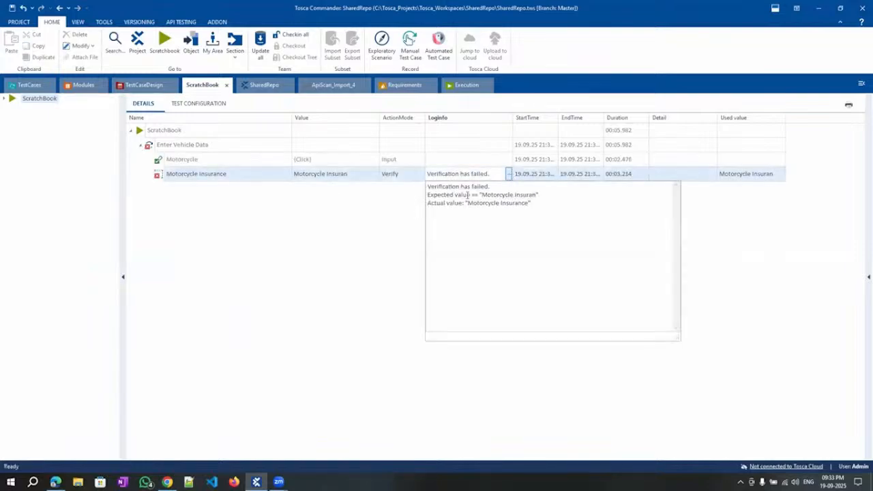
mouse_move(538, 195)
mouse_down()
mouse_move(431, 196)
mouse_move(437, 202)
mouse_move(532, 202)
mouse_up()
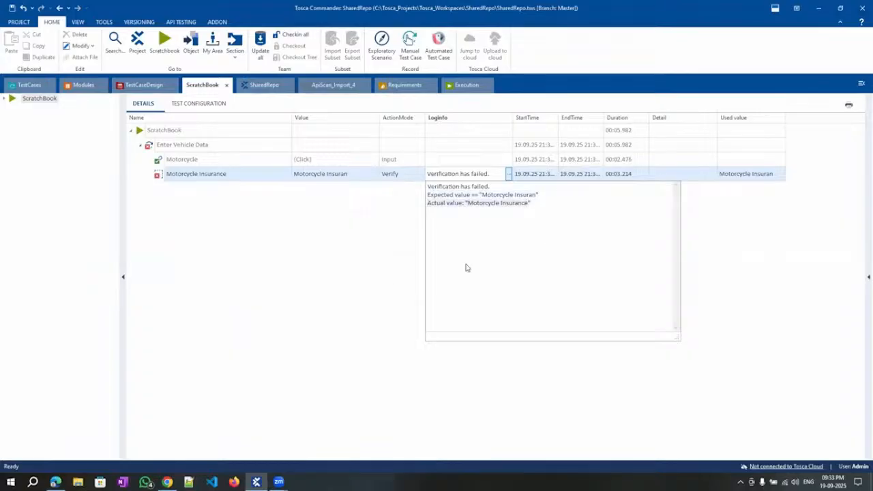
click(303, 258)
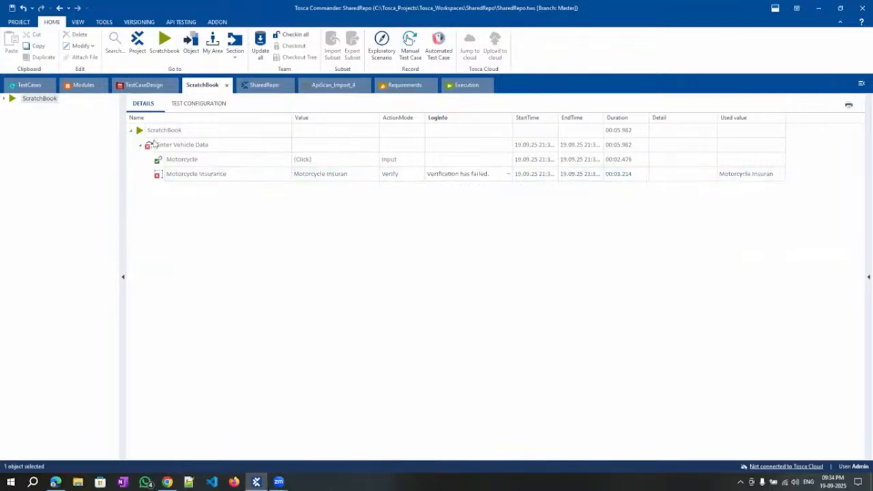
Reselect the failed Motorcycle Insurance result, then return to the TestCases view.
click(174, 160)
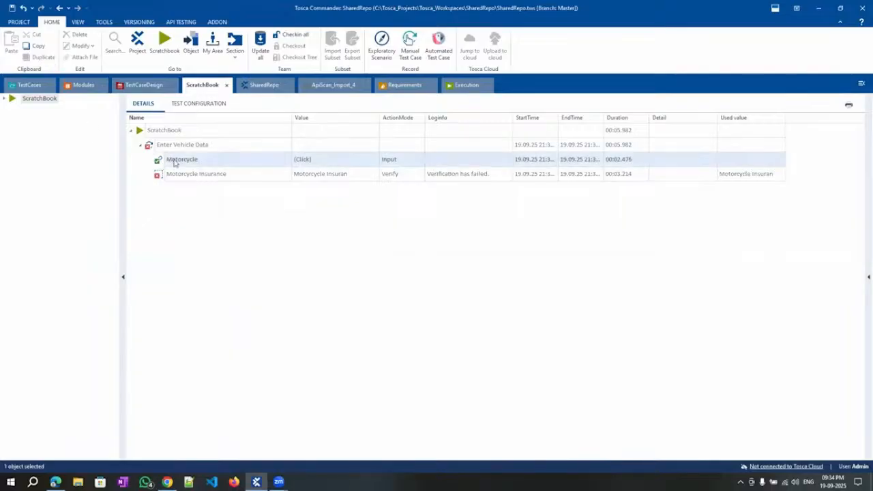
click(208, 176)
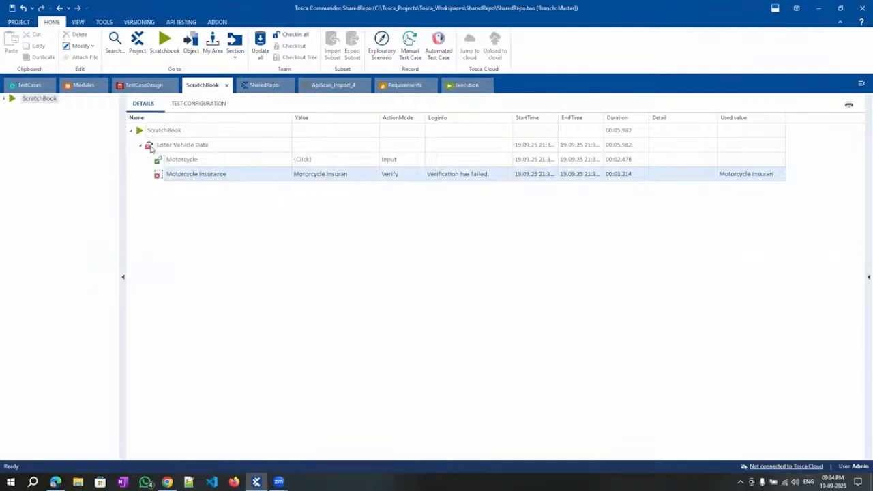
click(21, 86)
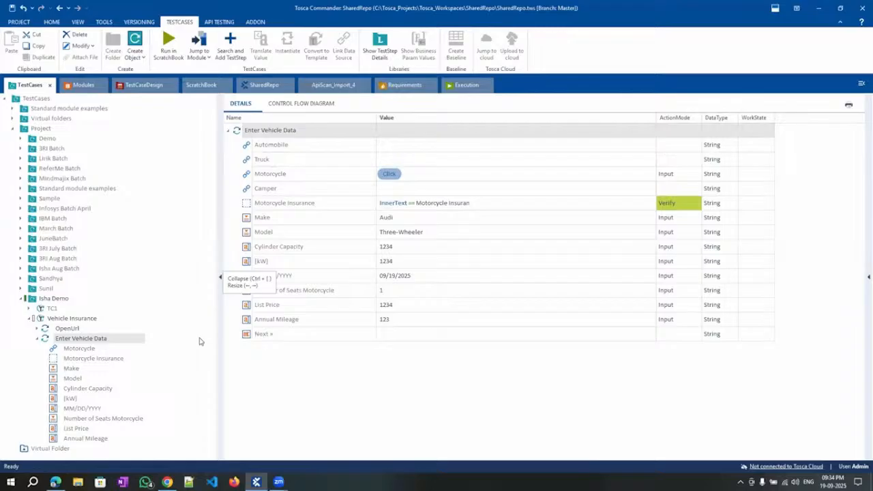
Restore the Motorcycle Insurance check value to the full 'Motorcycle Insurance'.
click(478, 203)
click(478, 202)
text(ce)
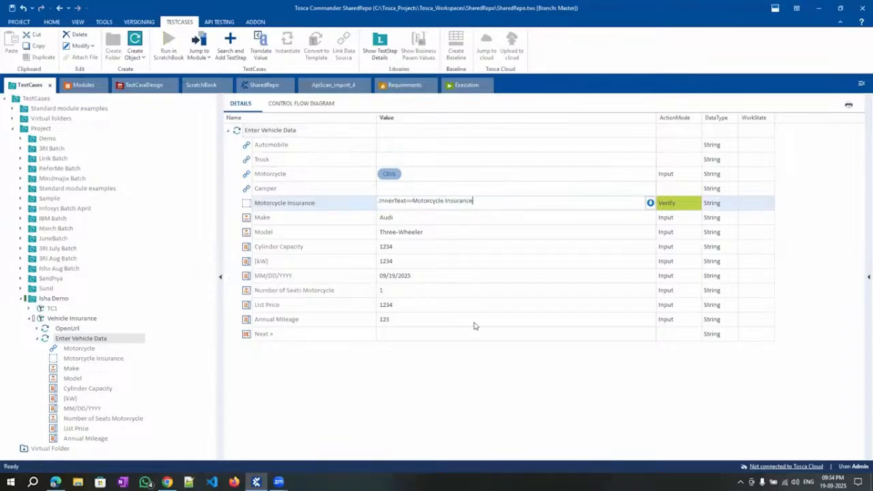
click(466, 360)
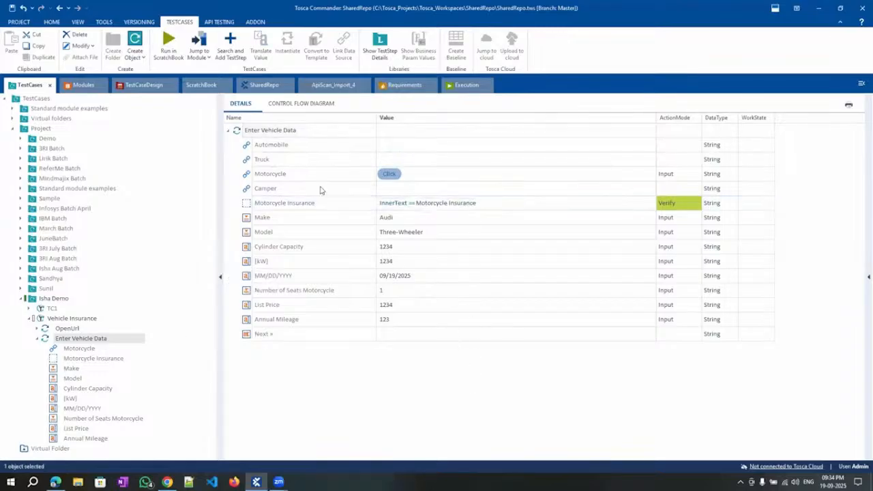
Set the Automobile step's value to Enabled == True.
click(278, 146)
click(623, 151)
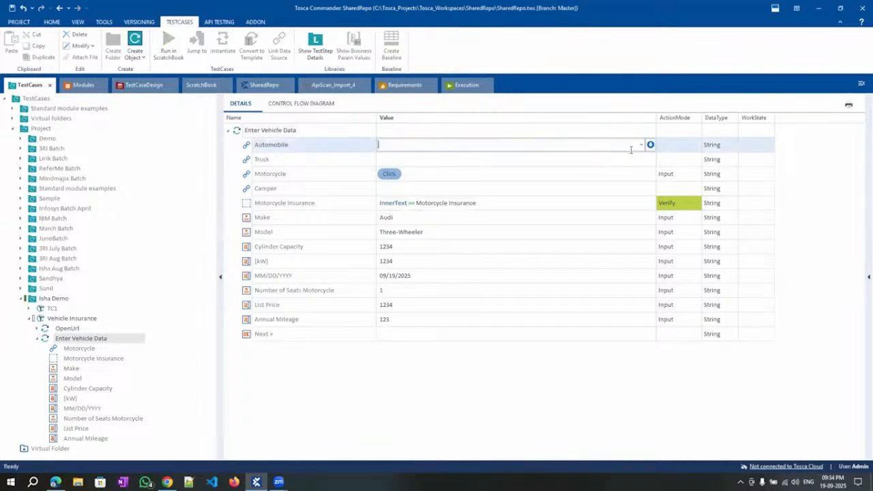
click(641, 144)
click(628, 206)
click(651, 147)
click(649, 150)
click(649, 144)
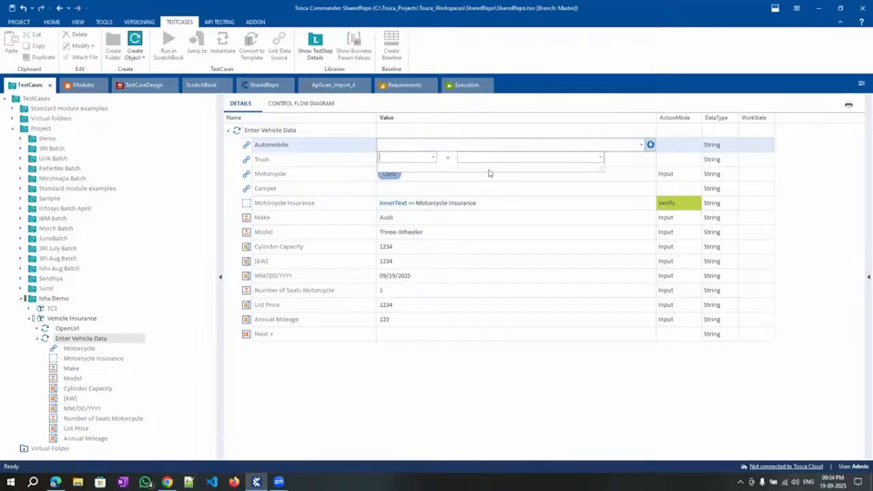
click(433, 157)
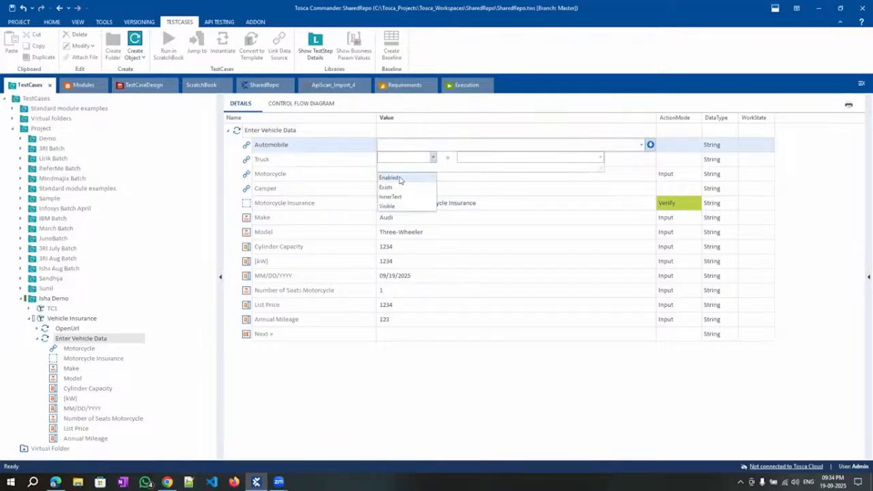
click(399, 177)
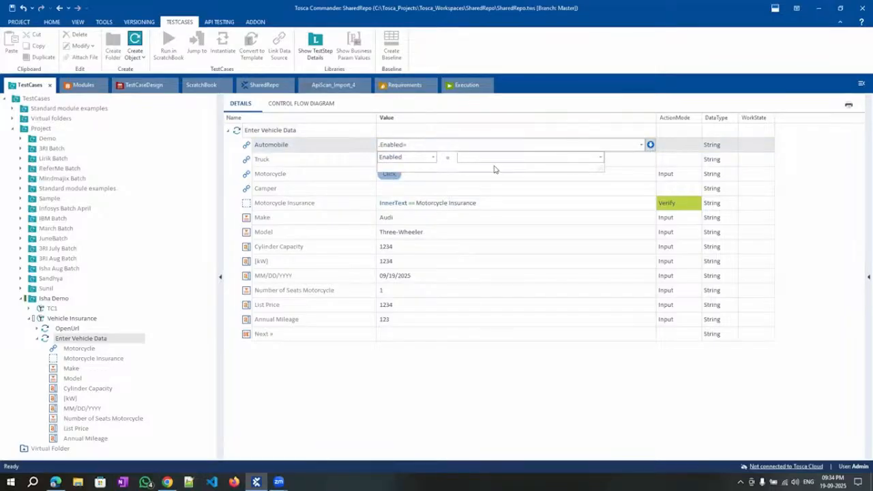
text(True)
key(Return)
Switch Automobile's ActionMode to Verify and run Enter Vehicle Data in the ScratchBook.
click(669, 149)
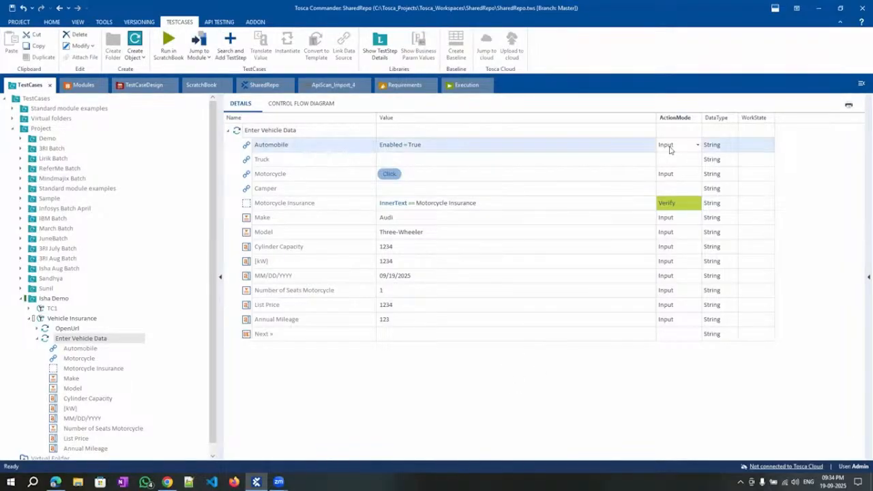
key(v)
click(435, 370)
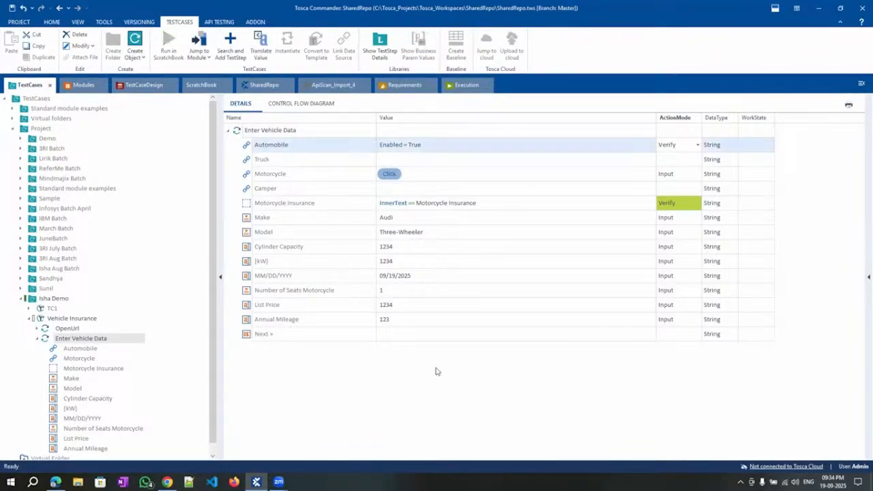
right_click(276, 130)
click(312, 205)
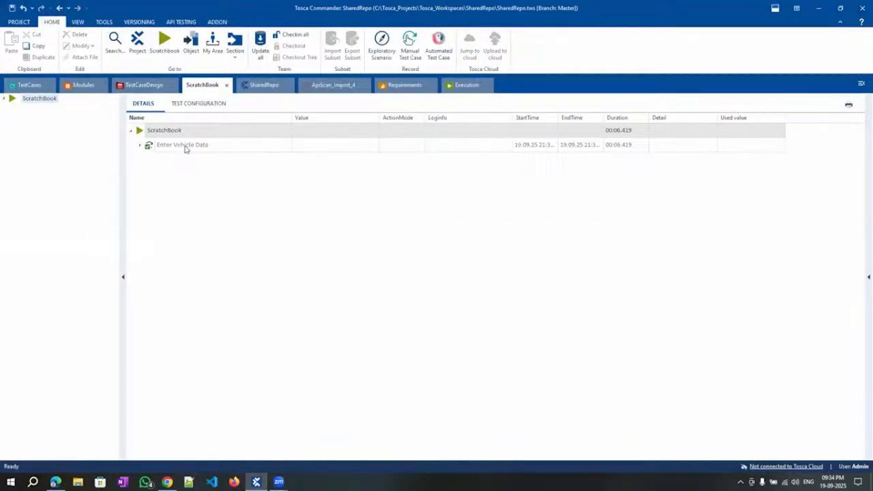
Check that the Automobile log shows Expected and Actual both True, then return to TestCases.
click(141, 145)
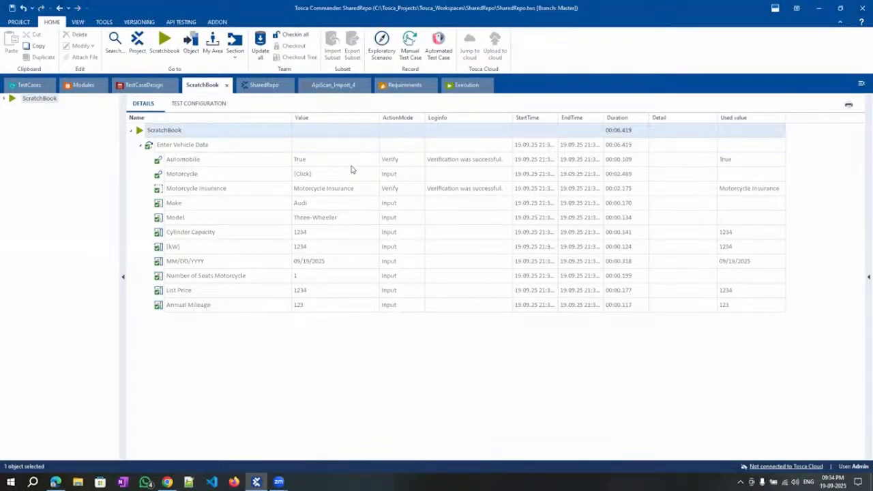
click(496, 161)
click(509, 159)
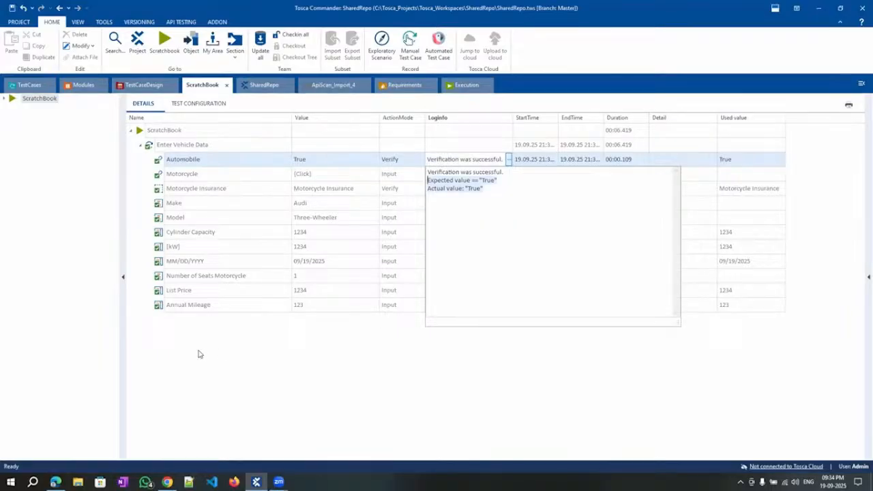
click(182, 329)
click(12, 88)
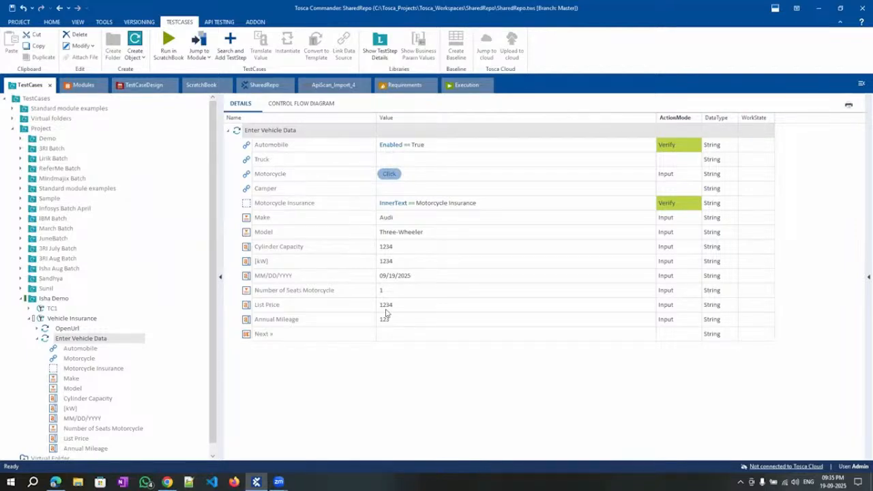
click(288, 204)
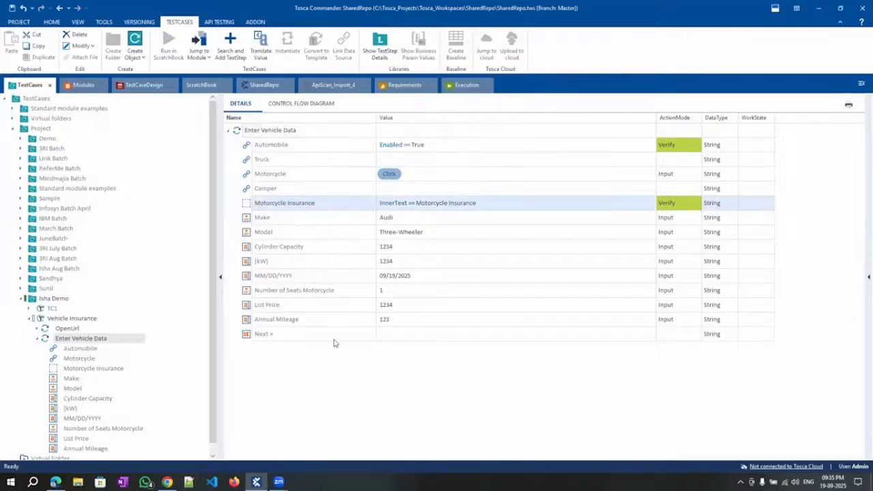
key(ctrl+c)
click(315, 137)
key(ctrl+v)
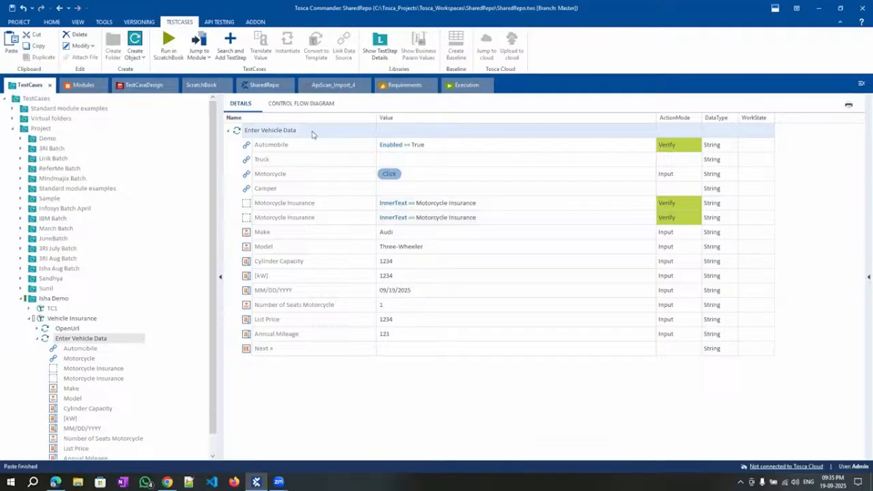
click(560, 222)
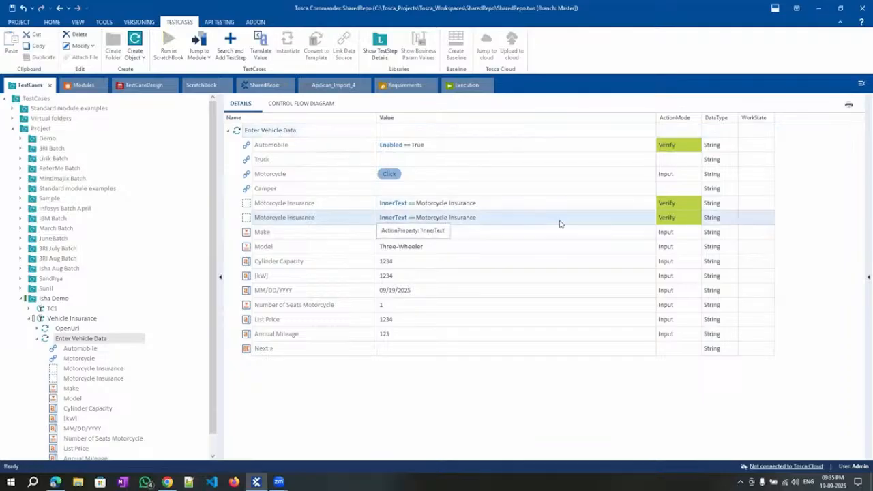
click(560, 223)
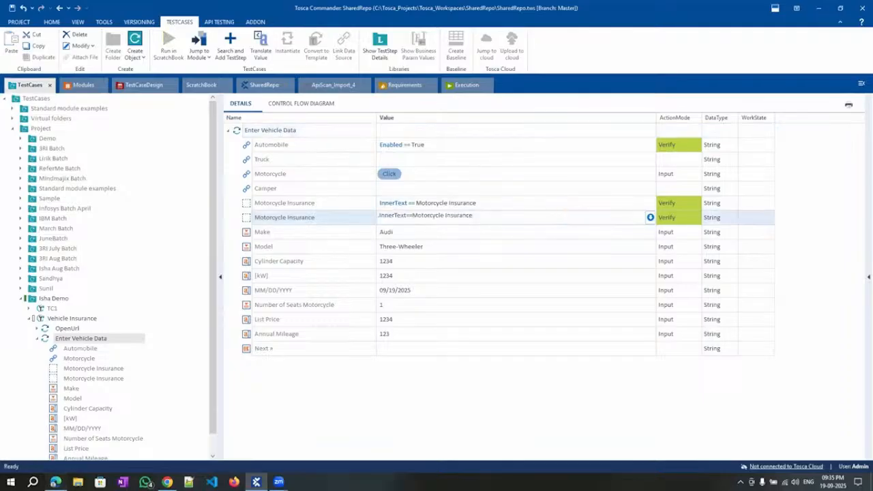
click(55, 482)
drag(268, 88, 205, 87)
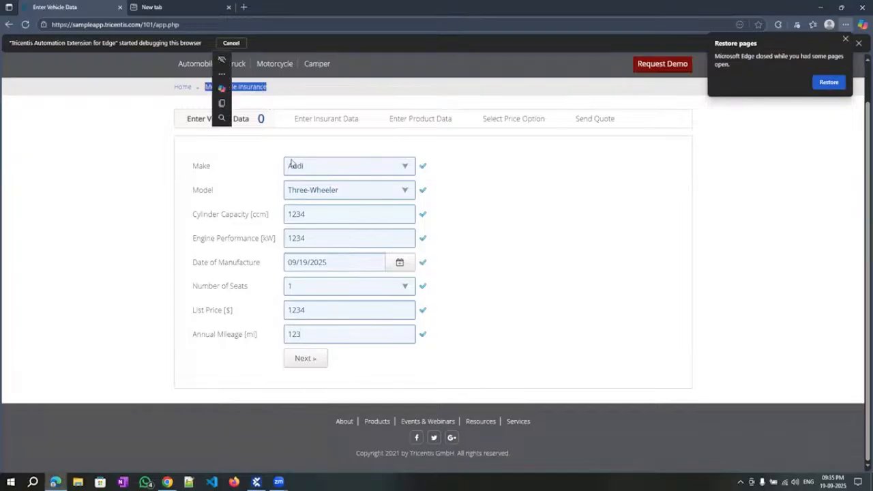
click(106, 318)
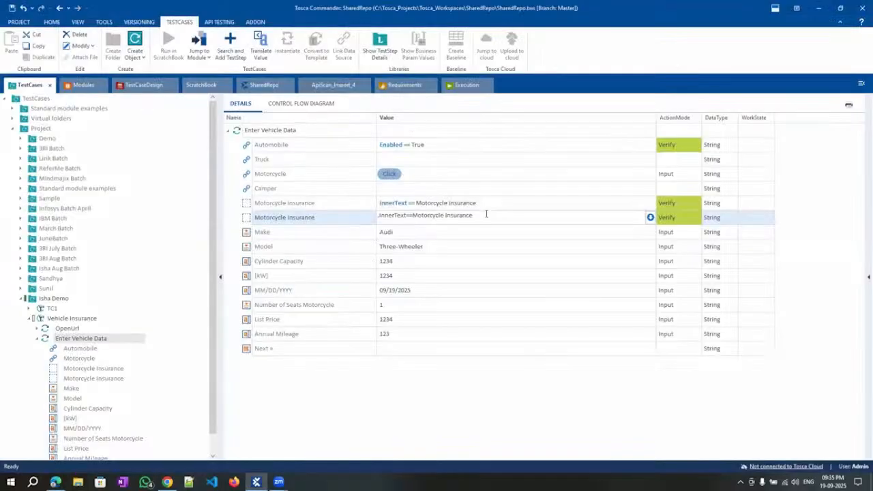
drag(495, 218, 304, 220)
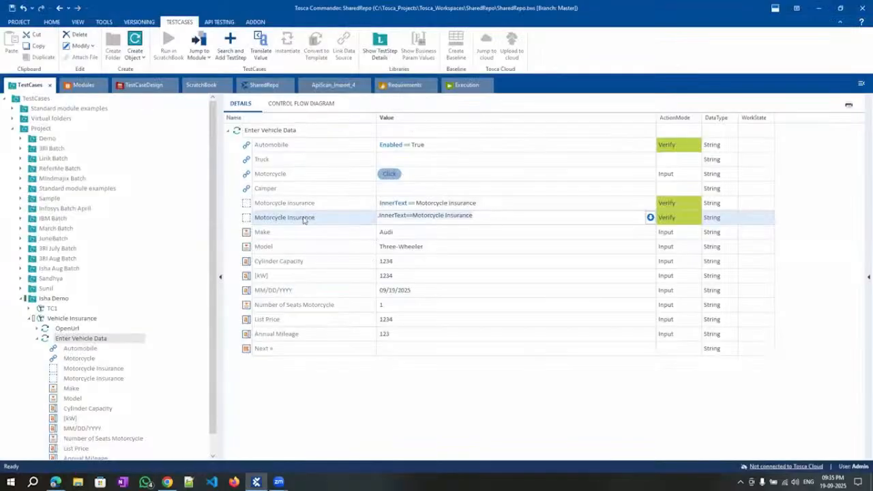
Give the duplicate Motorcycle Insurance step value Vehicle and ActionMode Buffer, then run Enter Vehicle Data in ScratchBook.
key(BackSpace)
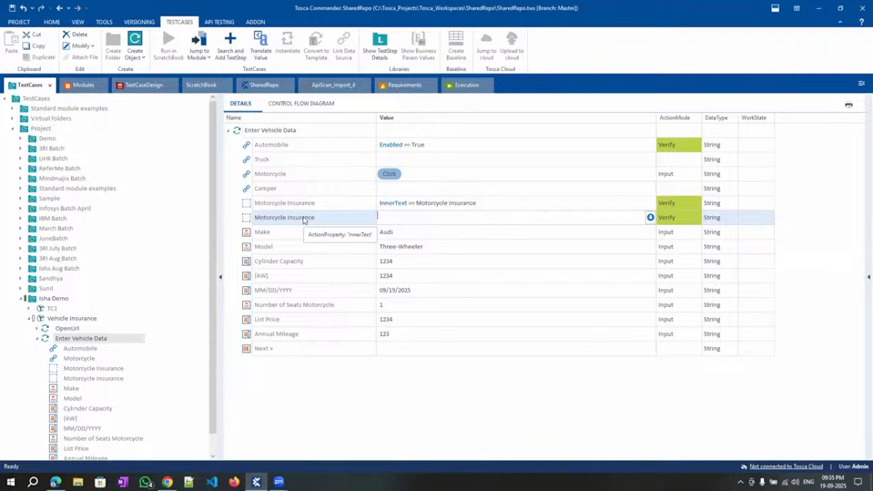
text(Vehicle)
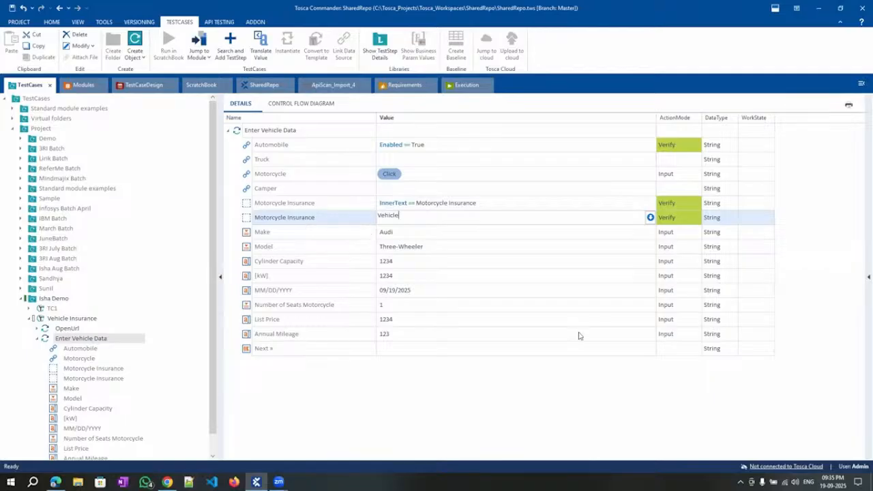
key(Return)
click(686, 220)
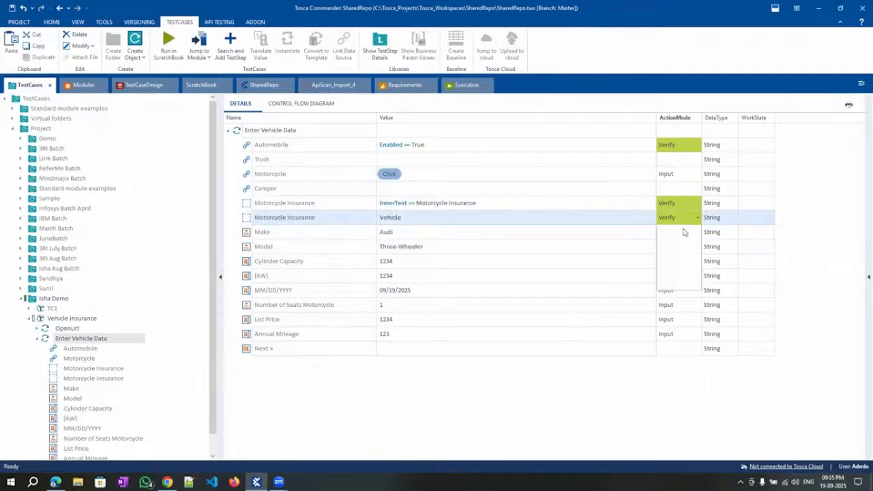
click(527, 374)
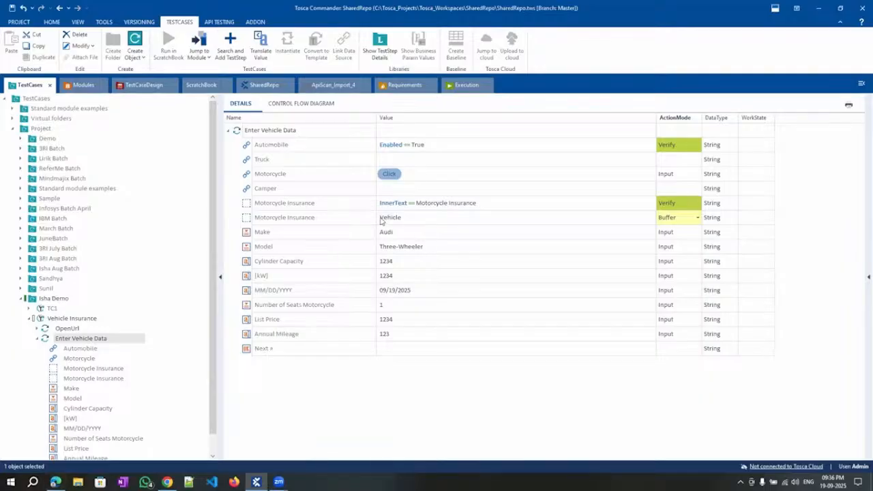
right_click(285, 134)
click(326, 209)
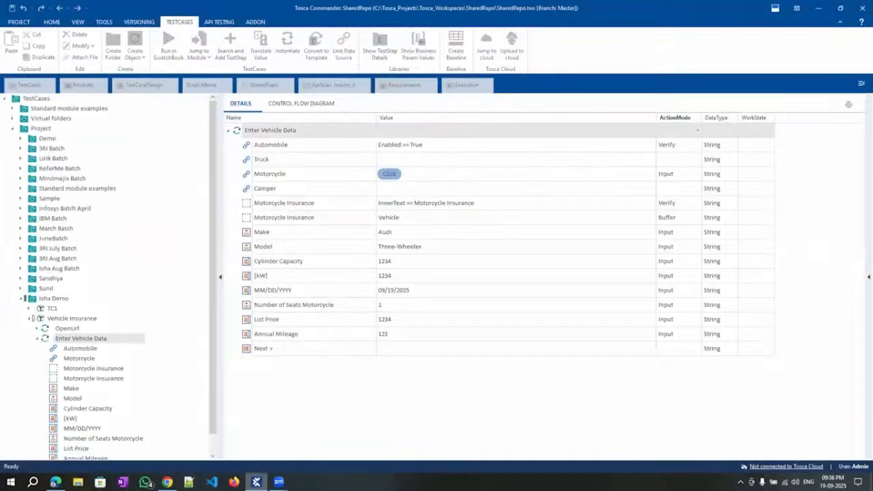
Read the Vehicle buffer step's error message in the ScratchBook log, then return to TestCases.
mouse_move(257, 482)
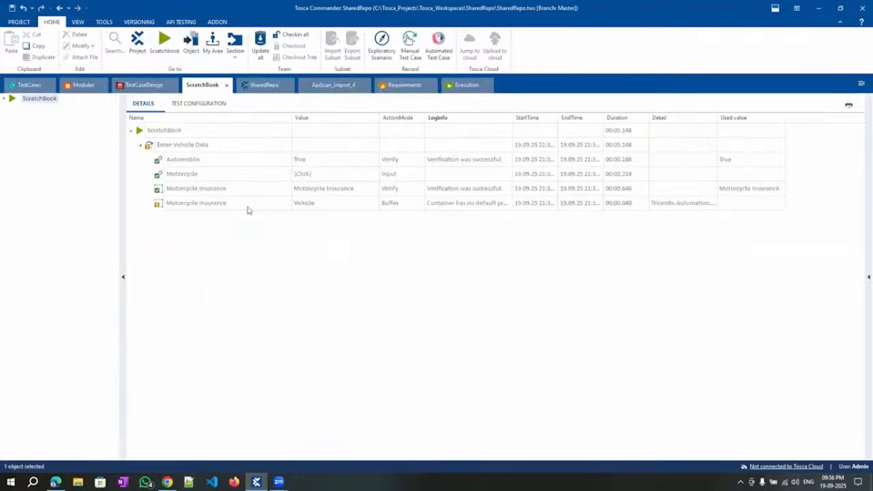
click(322, 208)
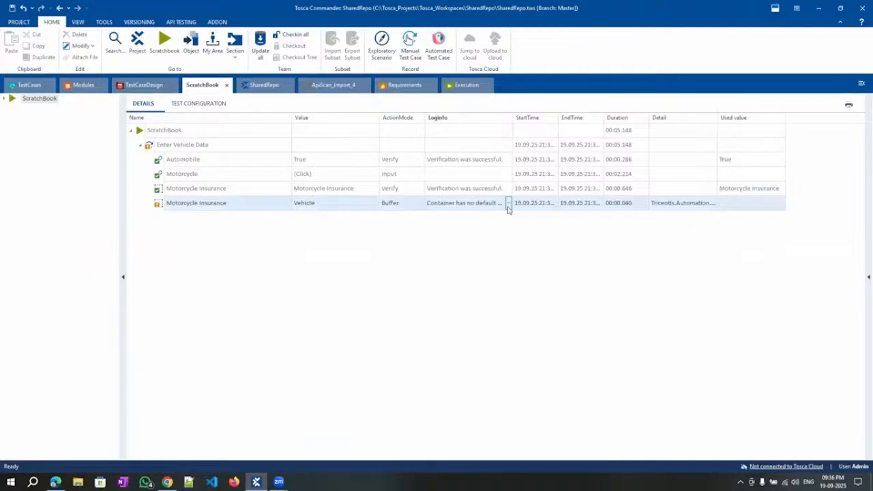
click(508, 207)
click(62, 101)
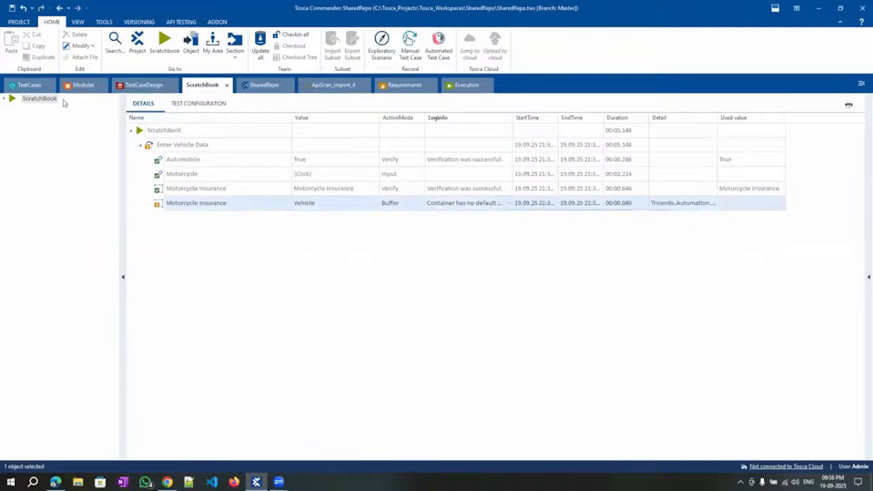
click(20, 87)
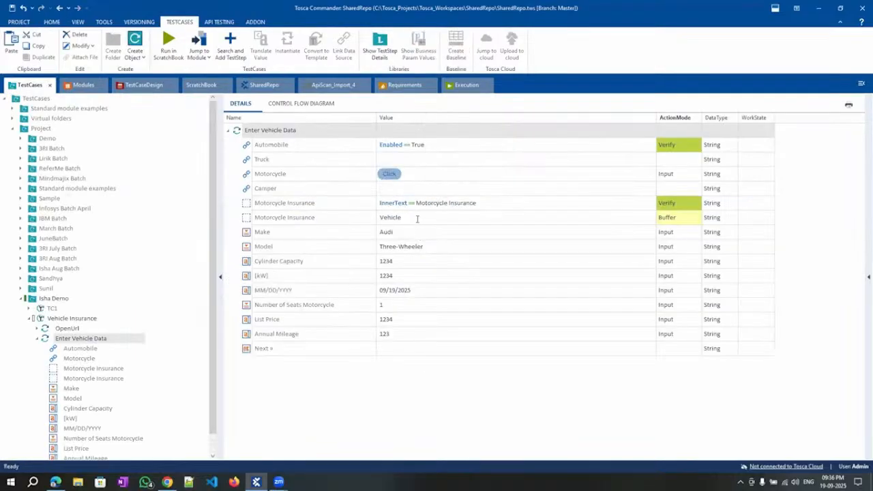
Make the buffer step store InnerText in Vehicle and rerun Enter Vehicle Data in ScratchBook.
click(417, 219)
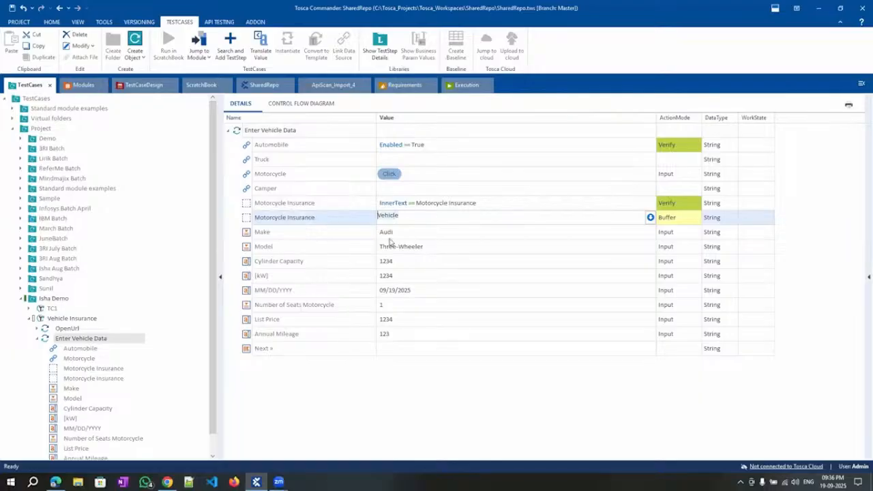
key(ctrl+a)
key(Delete)
click(650, 218)
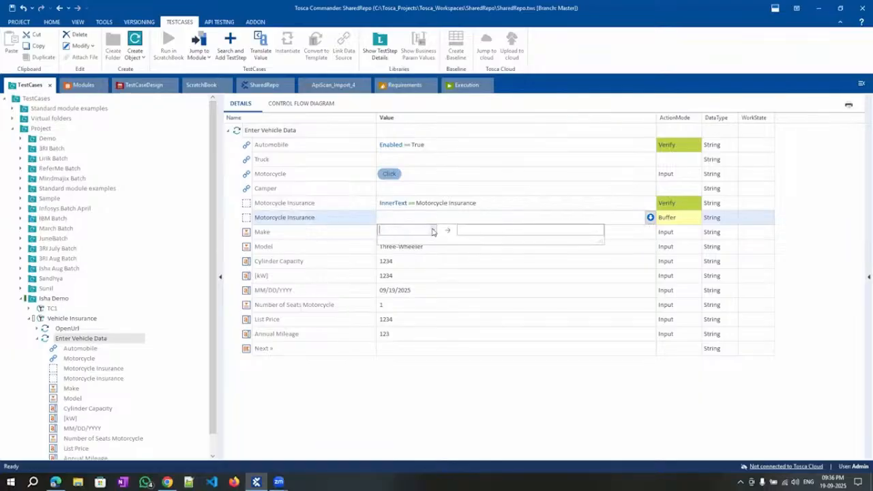
click(432, 231)
key(Tab)
text(Vehicle)
click(443, 380)
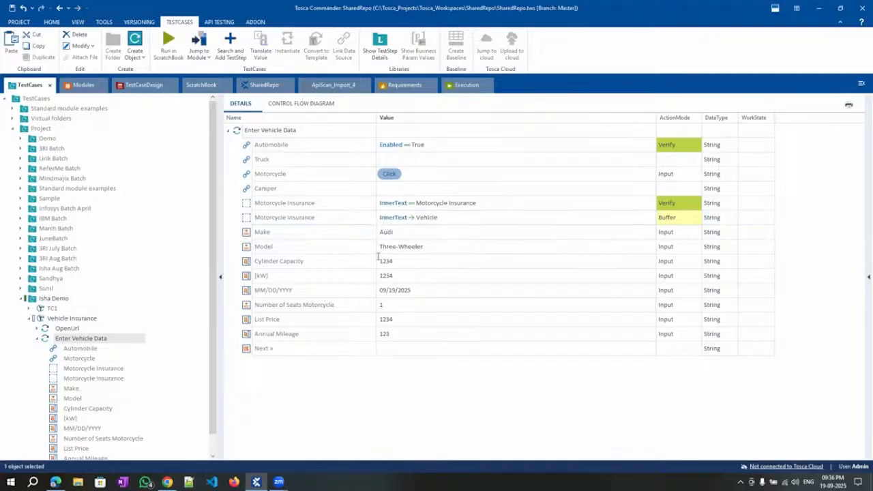
right_click(261, 129)
click(294, 208)
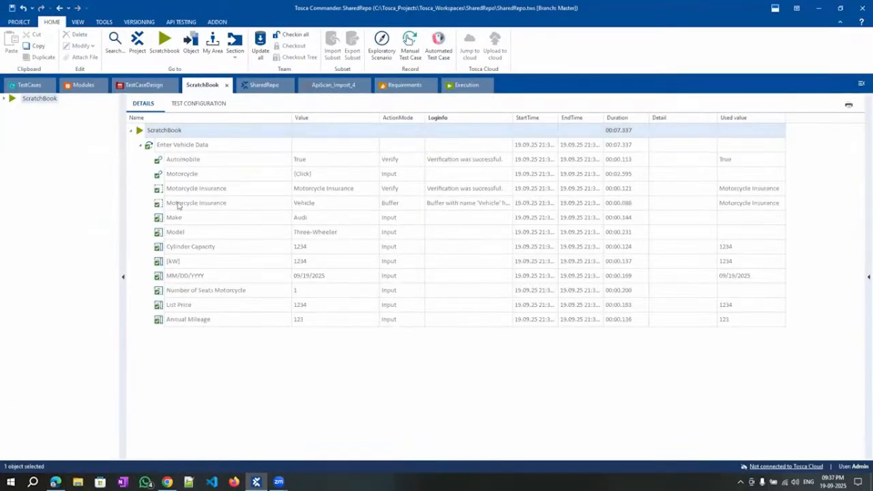
click(439, 204)
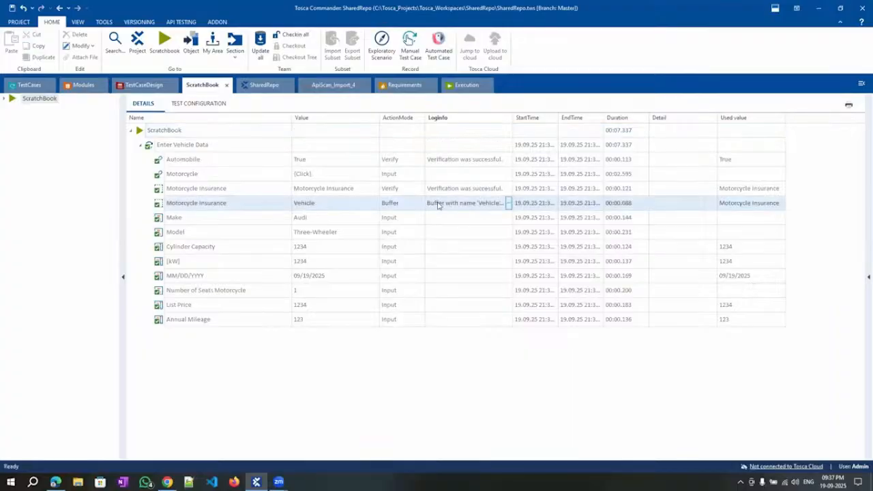
click(508, 202)
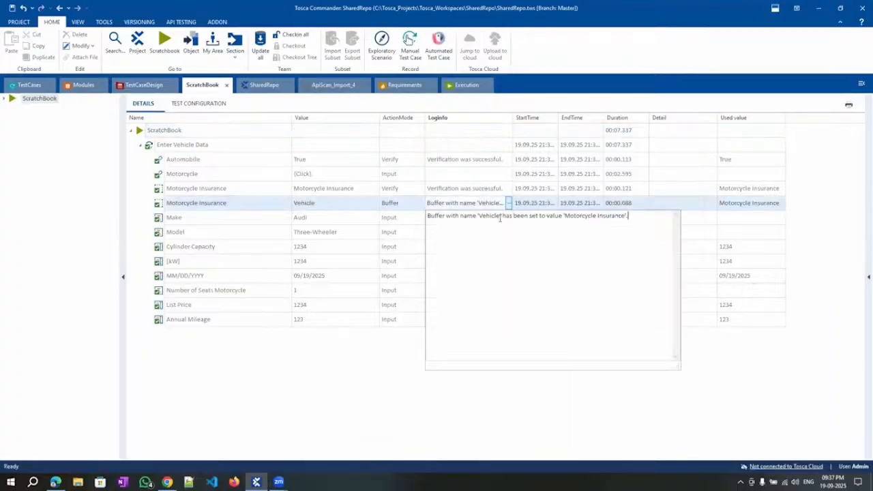
drag(480, 215, 498, 216)
drag(565, 217, 625, 217)
click(243, 387)
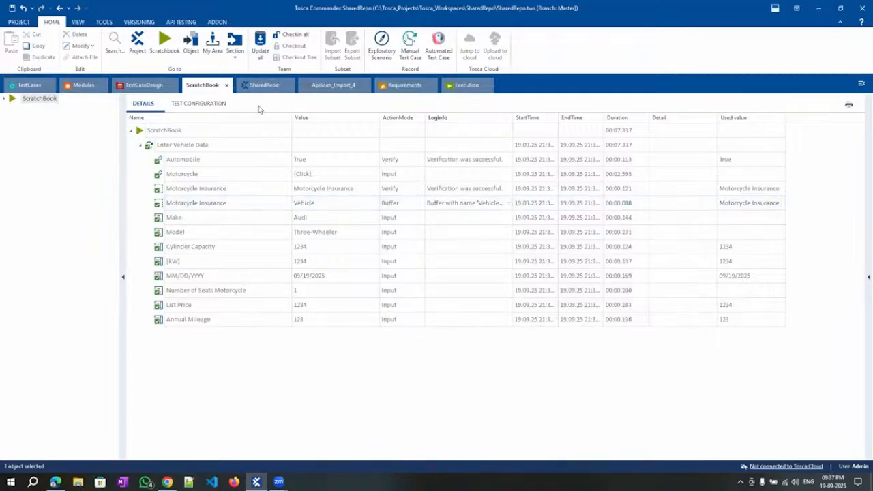
Open the Buffer Viewer filtered to 'veh', showing vehicle = Motorcycle Insurance, then return to TestCases.
click(104, 22)
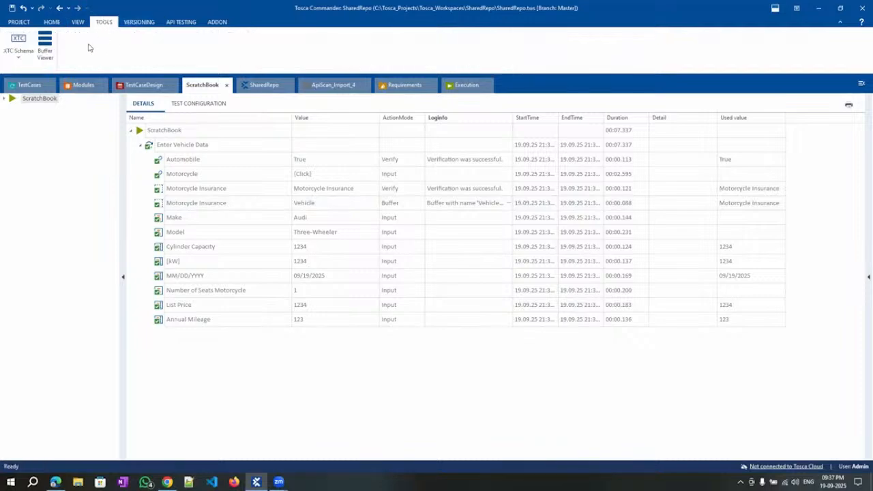
click(46, 47)
scroll(725, 442, down, 5)
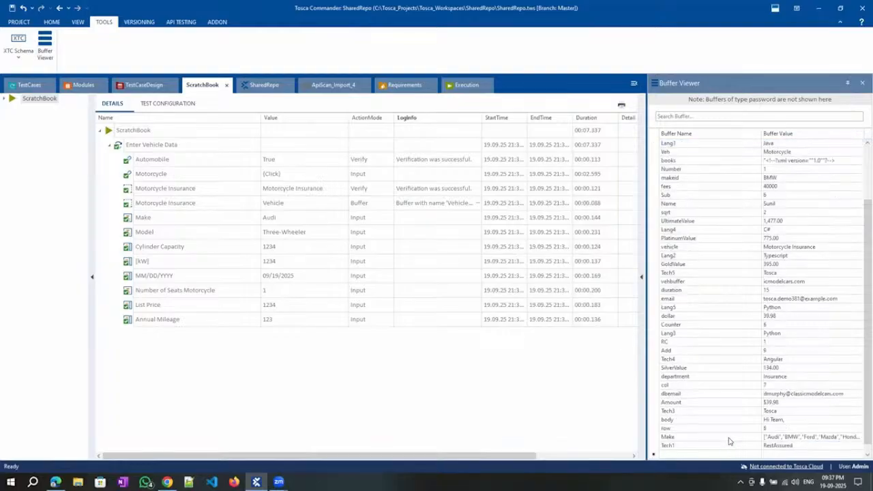
scroll(730, 440, up, 5)
click(674, 116)
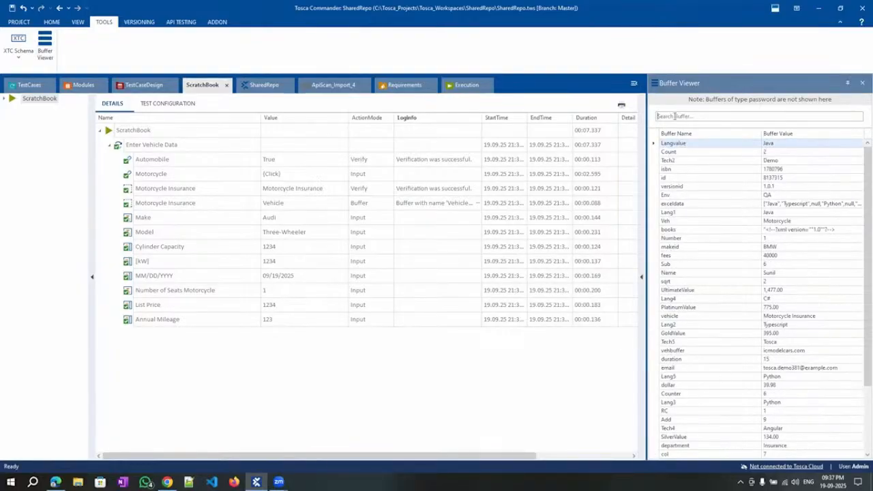
text(veh)
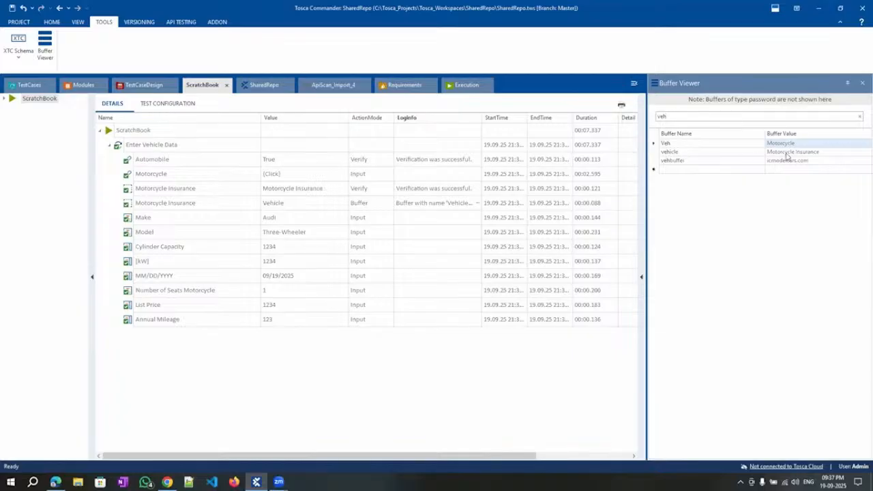
click(26, 85)
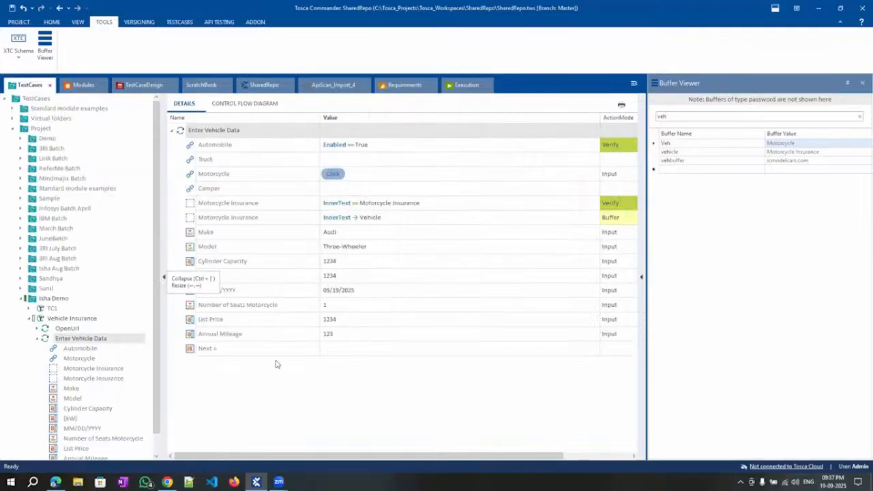
Replace Annual Mileage's value 123 with the buffer reference {B[vehicle]}.
click(340, 335)
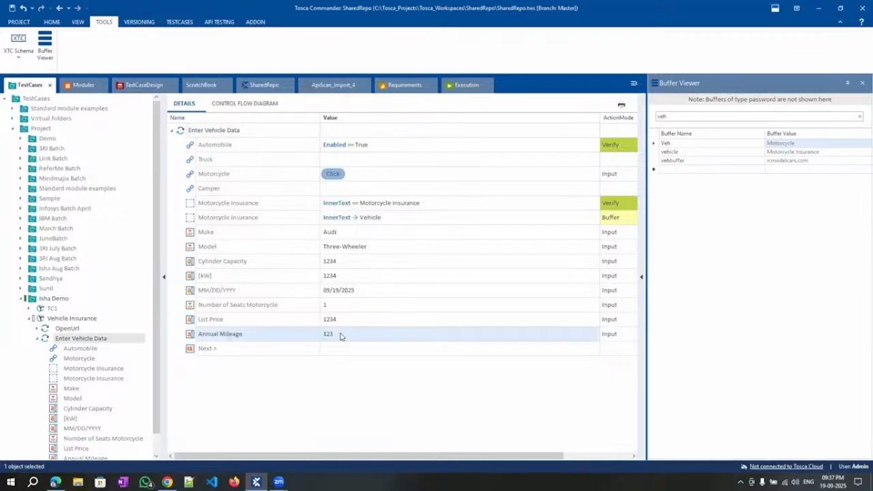
click(341, 336)
key(BackSpace)
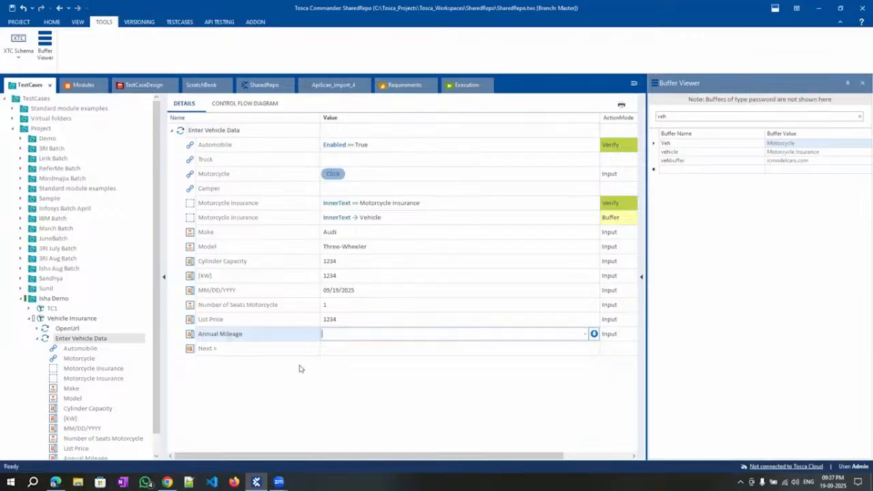
text({Click})
key(BackSpace)
key(BackSpace)
key(BackSpace)
key(BackSpace)
key(BackSpace)
text(B)
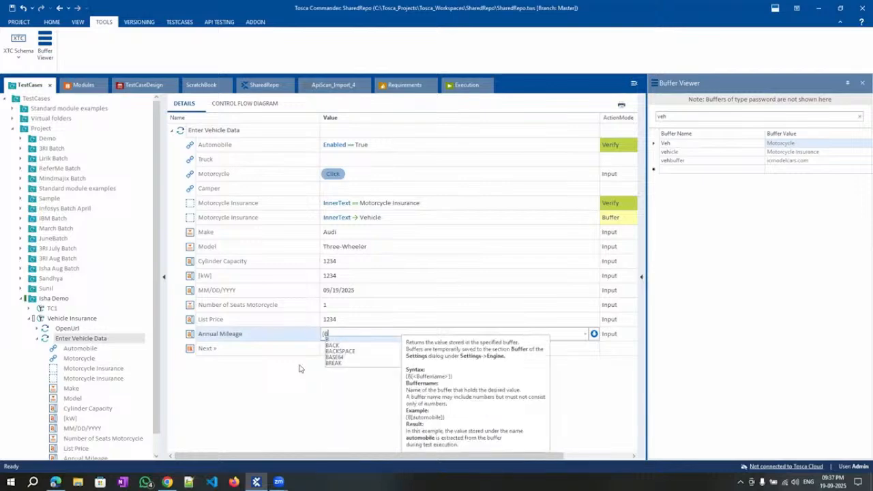
text([)
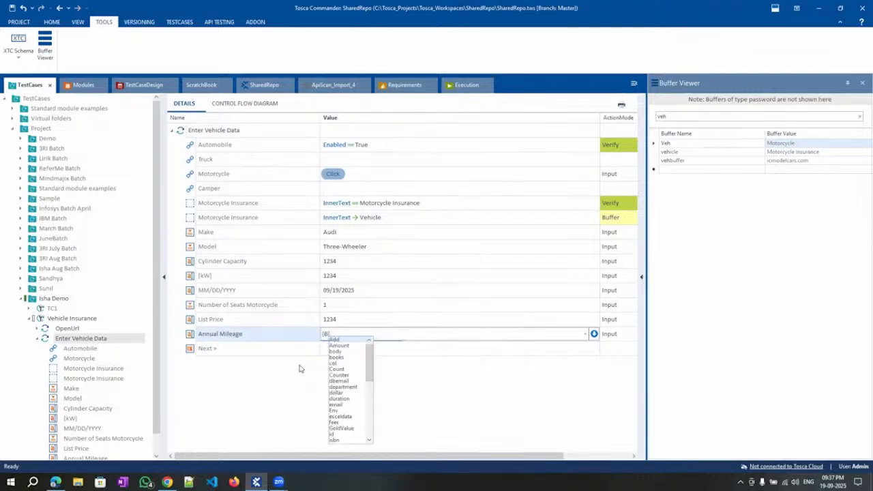
text(ve)
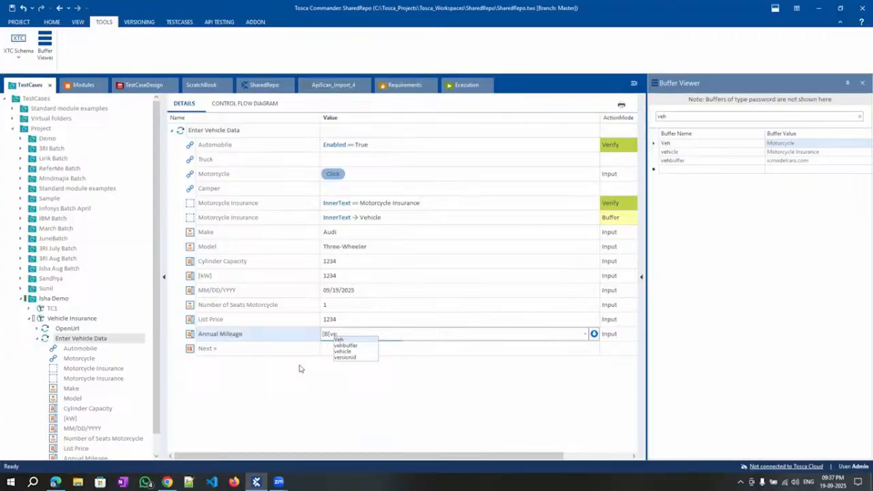
text(hicle]})
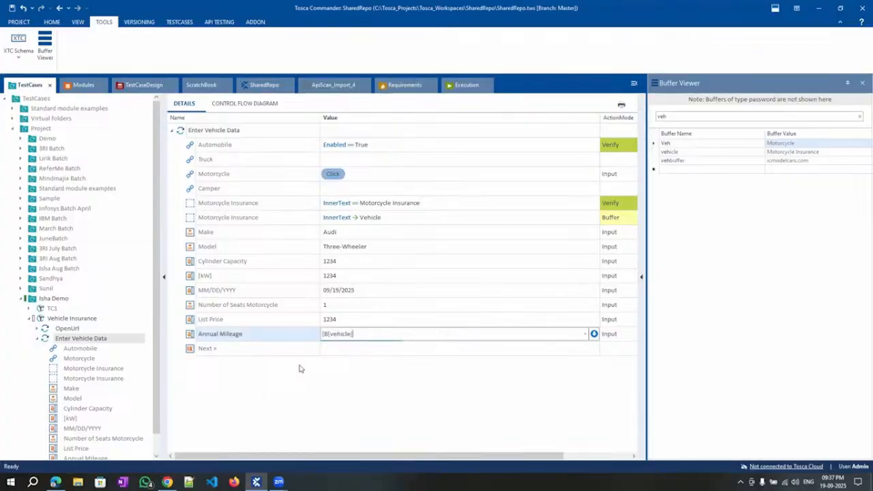
click(343, 384)
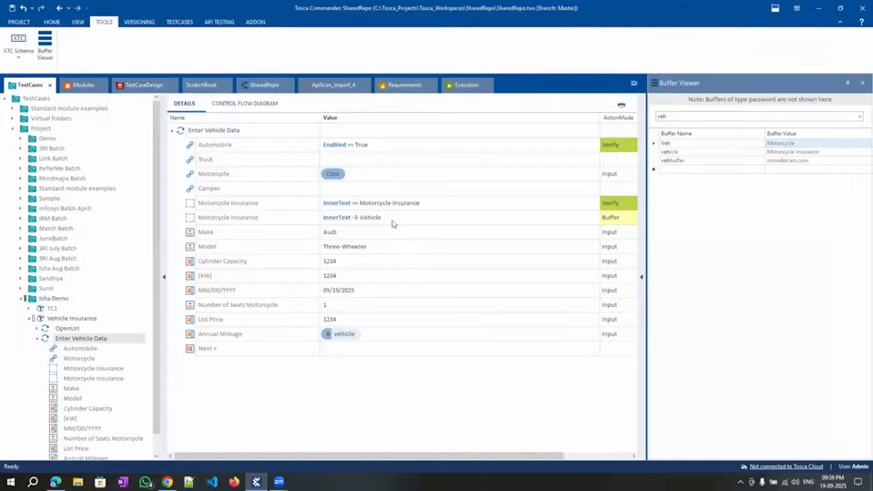
Replace the Annual Mileage value with {B[vehicle]}, picking 'vehicle' from the buffer autocomplete.
click(369, 335)
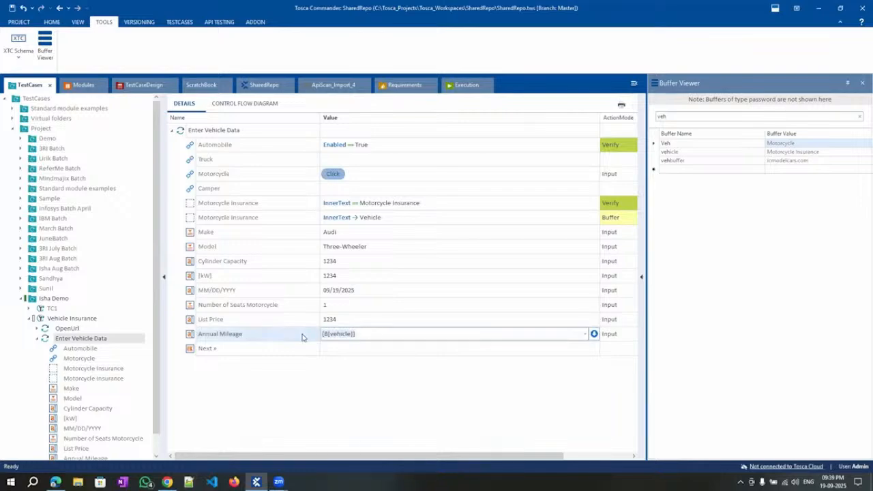
key(ctrl+a)
key(BackSpace)
text({B)
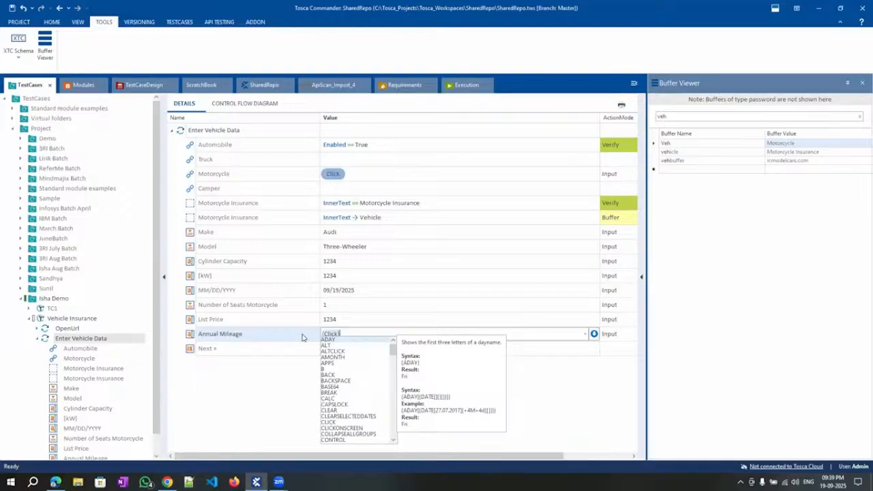
text([)
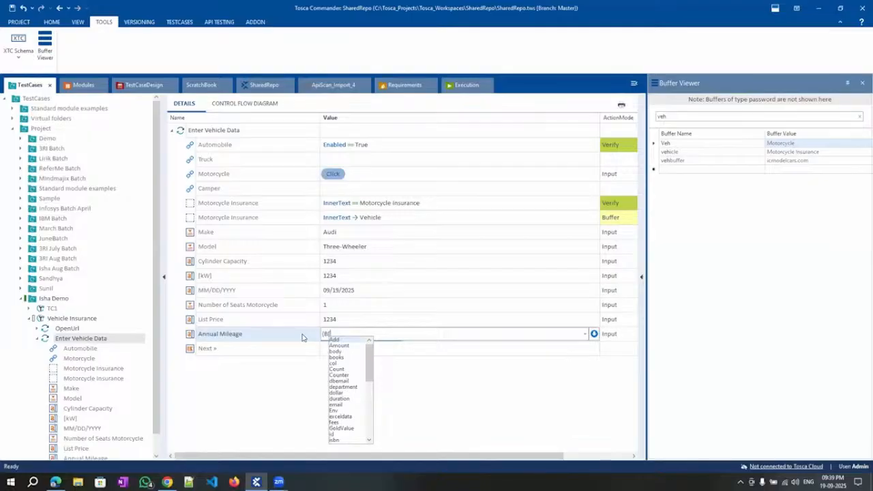
text(veh)
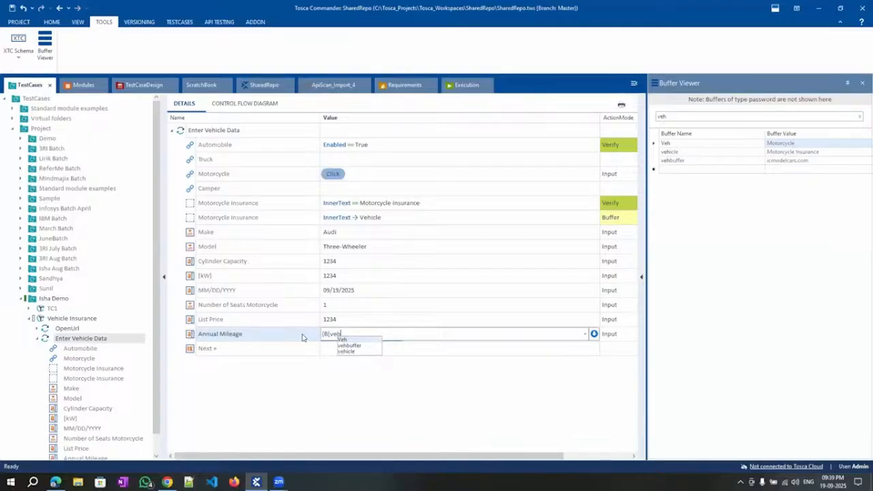
key(Down)
key(Down)
key(Return)
text(]})
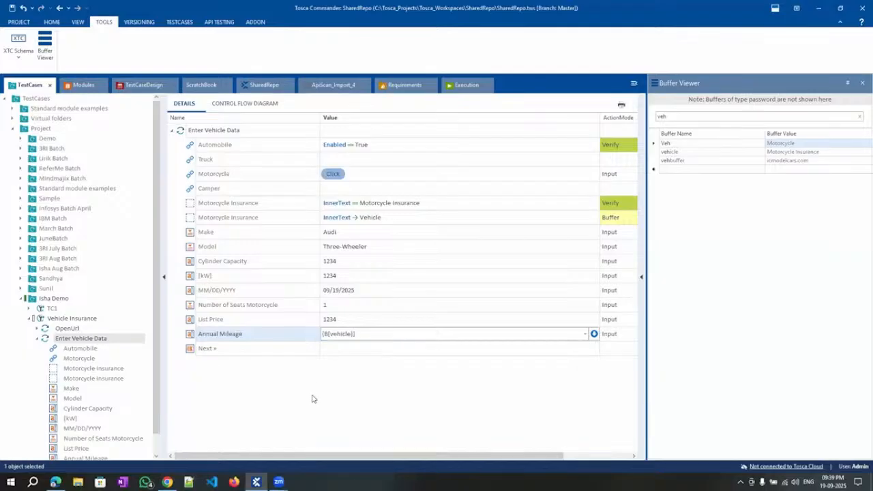
key(Return)
Run Enter Vehicle Data in ScratchBook, then select the Motorcycle Insurance buffer step in TestCases.
right_click(217, 131)
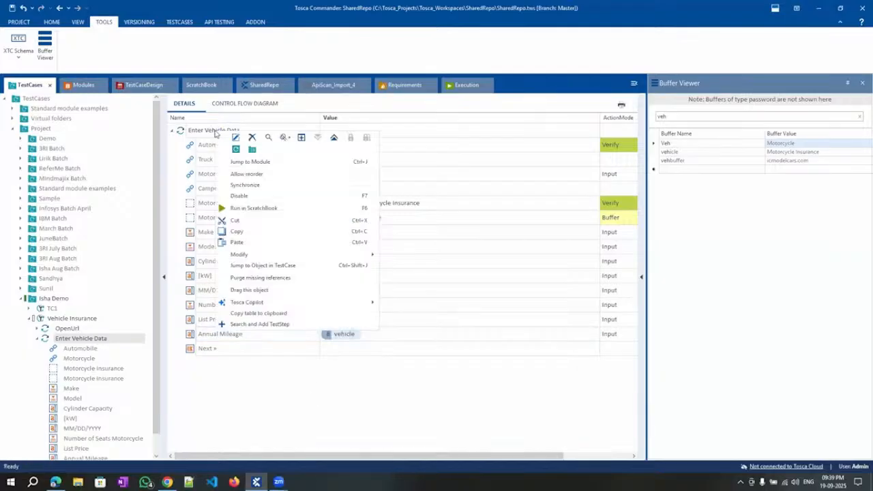
click(258, 206)
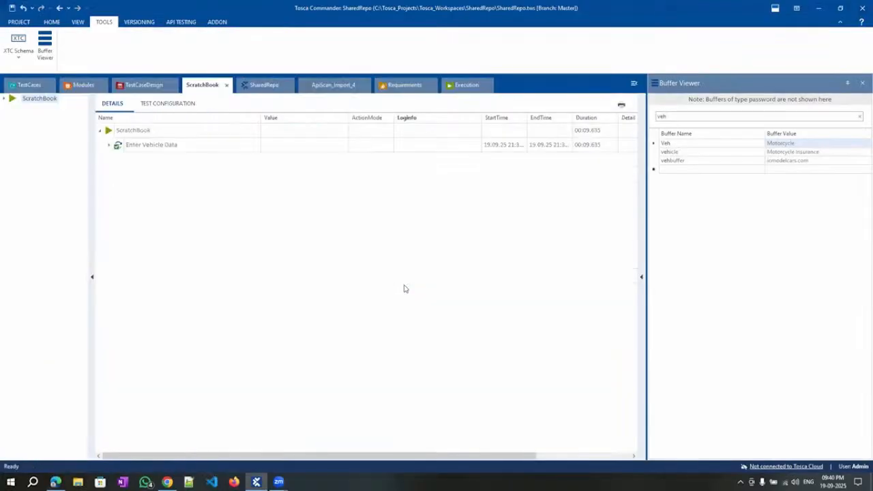
click(29, 85)
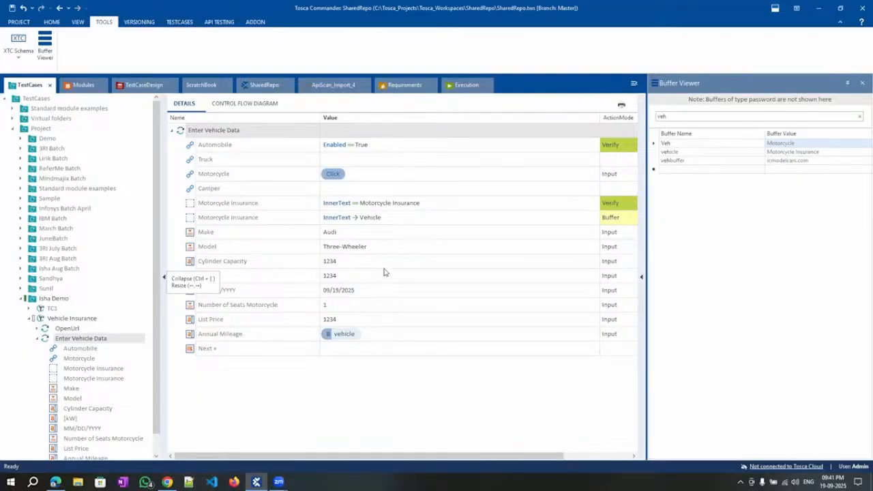
click(256, 221)
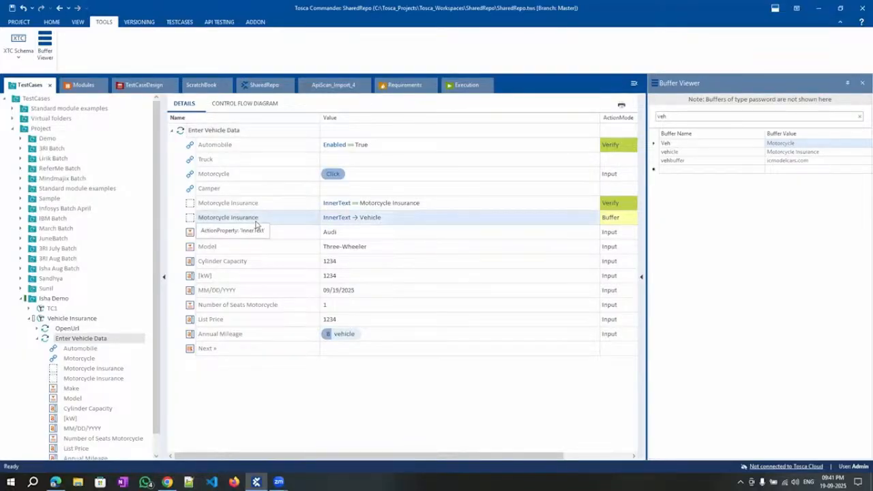
In Edge, open the Automobile insurance form and look at its breadcrumb title.
click(56, 482)
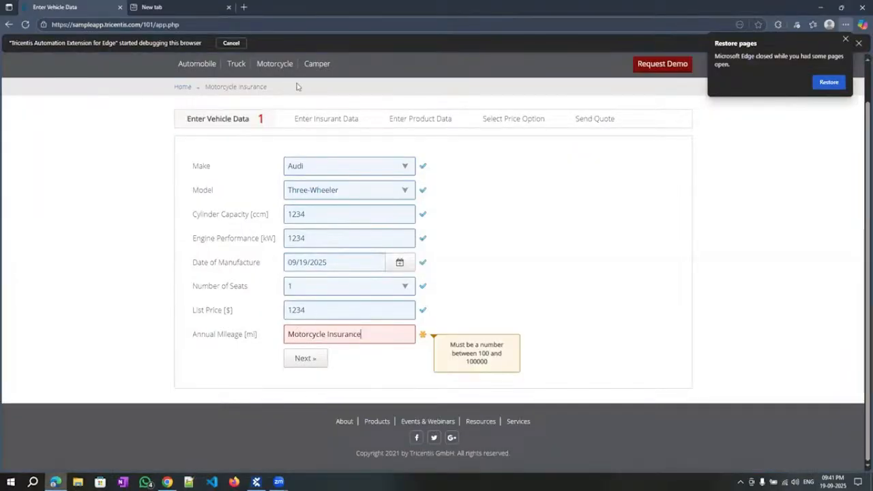
scroll(218, 136, up, 1)
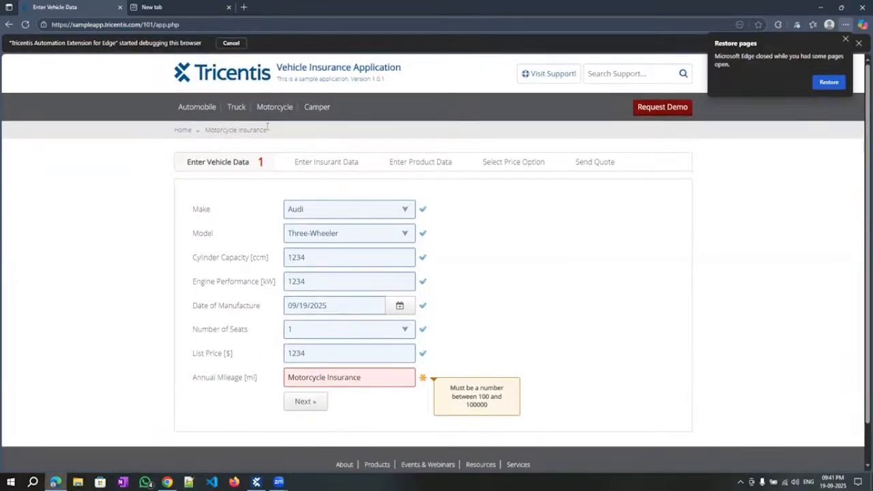
drag(267, 127, 210, 129)
click(195, 107)
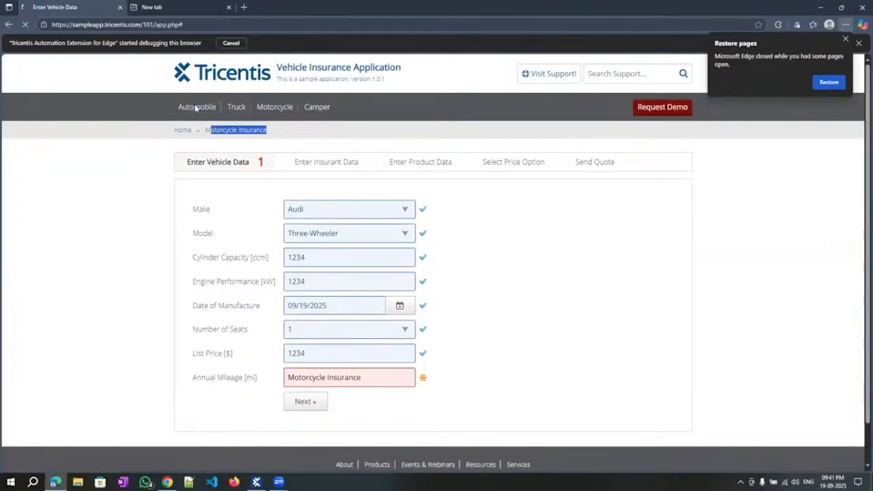
drag(211, 129, 258, 197)
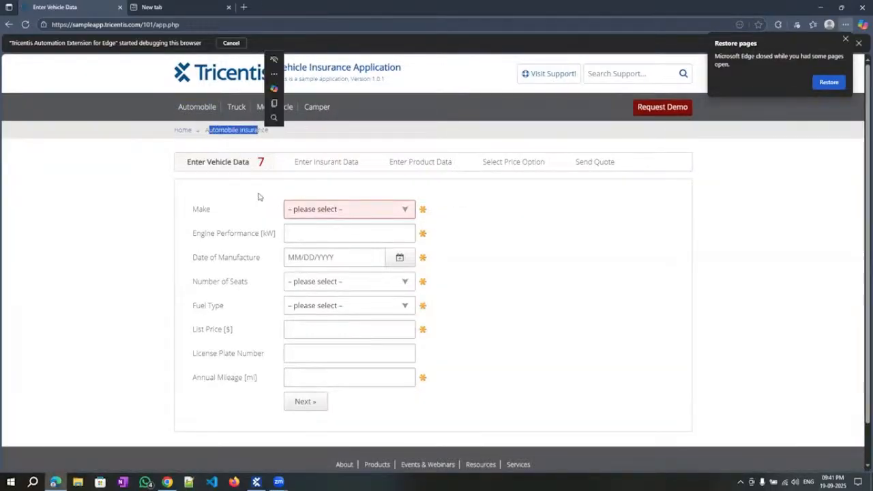
View the Truck form's breadcrumb, then reload the Motorcycle form and return to Tosca Commander.
click(236, 107)
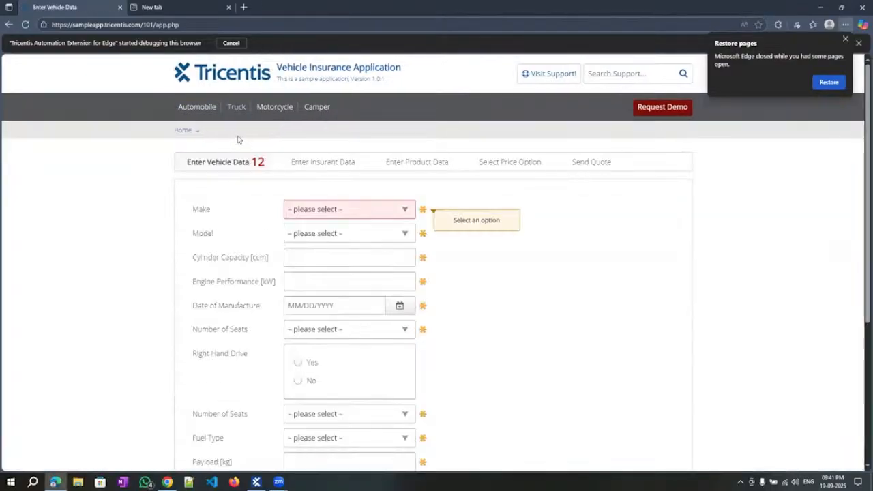
drag(211, 129, 251, 132)
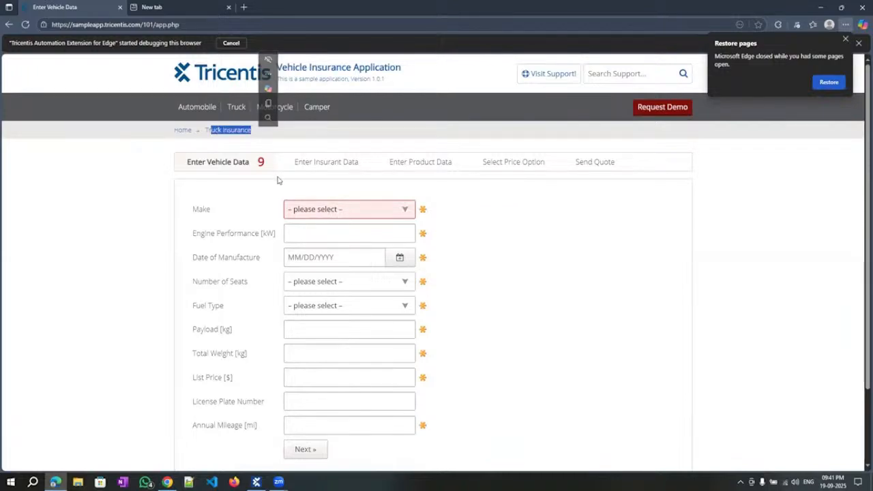
click(237, 130)
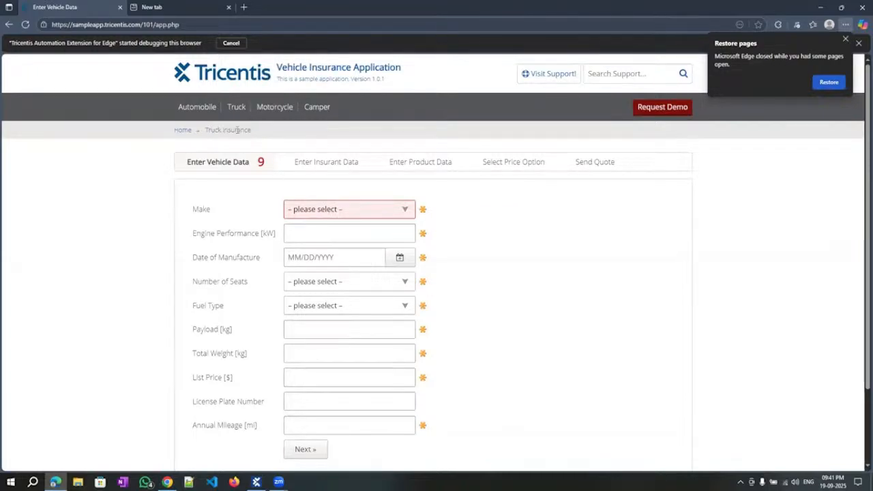
double_click(237, 130)
key(ctrl+c)
click(223, 132)
double_click(210, 130)
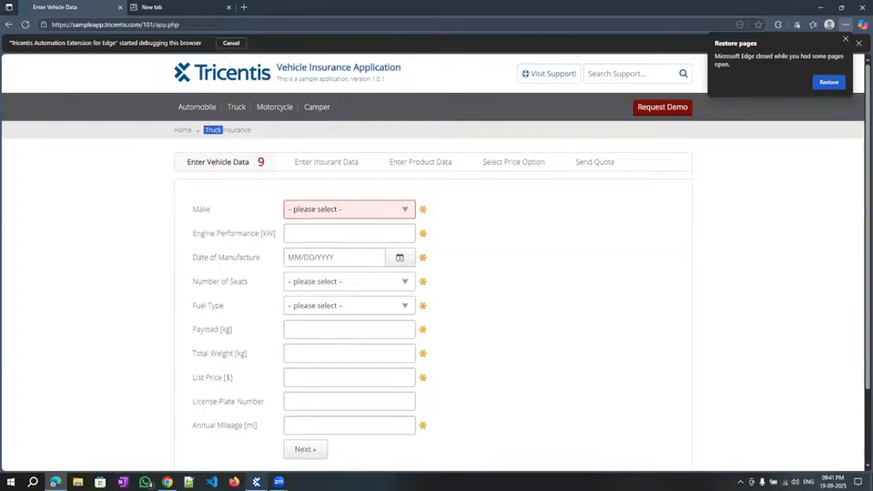
click(269, 111)
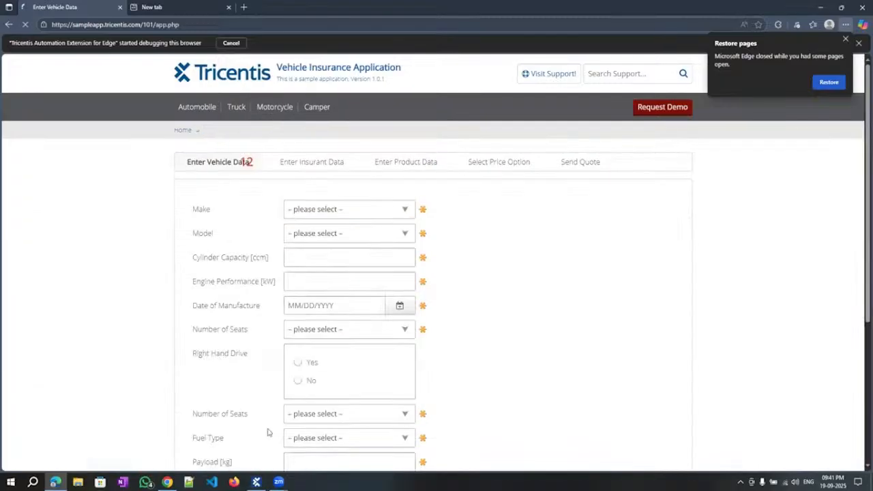
key(alt+Tab)
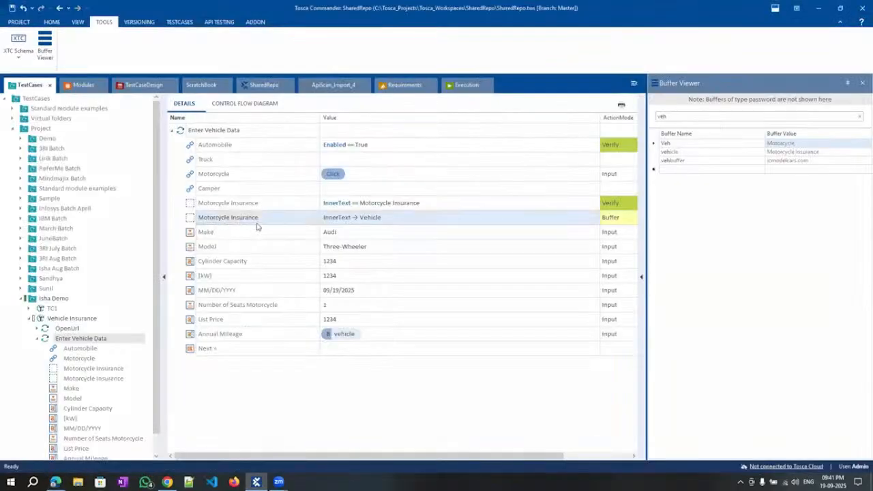
Paste a copy of the Motorcycle Insurance buffer step as a new row.
click(240, 133)
key(ctrl+v)
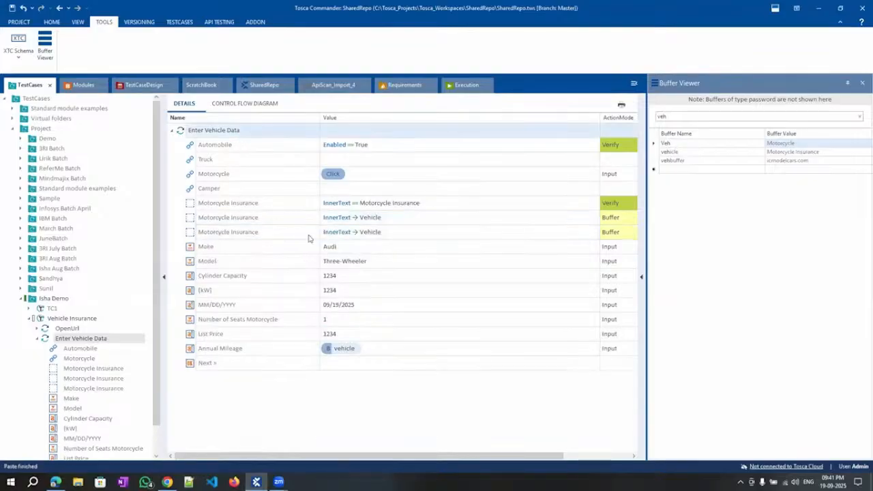
click(409, 235)
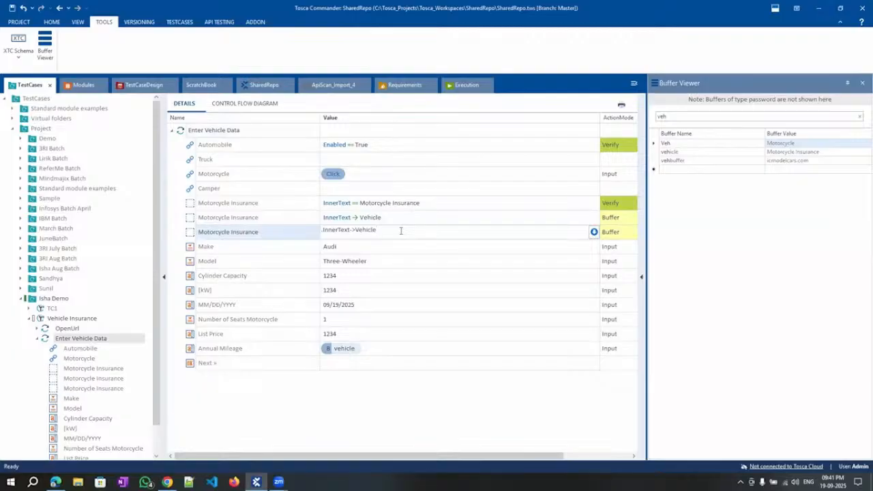
click(277, 230)
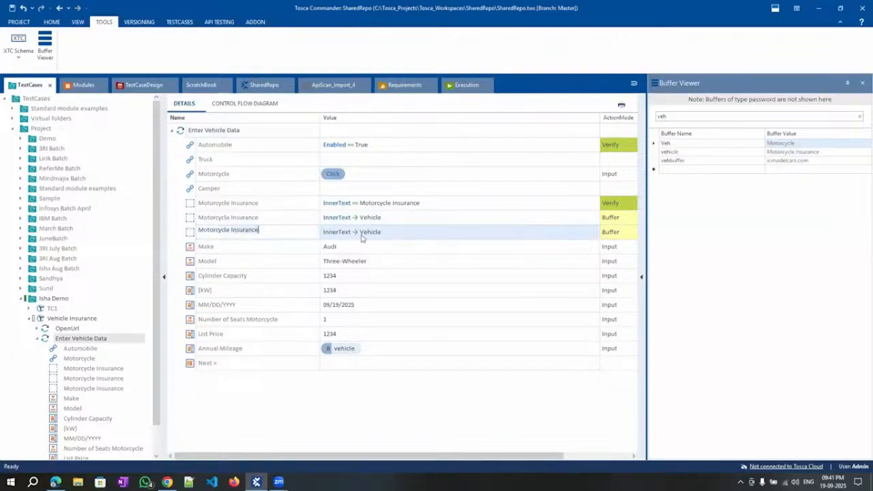
click(398, 232)
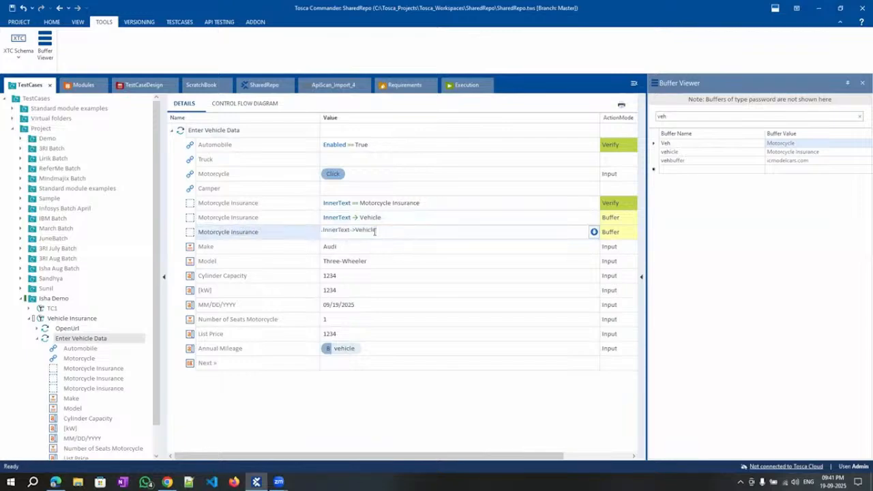
Make the new row verify InnerText == {XB[veh1]} Insurance instead of buffering.
click(594, 232)
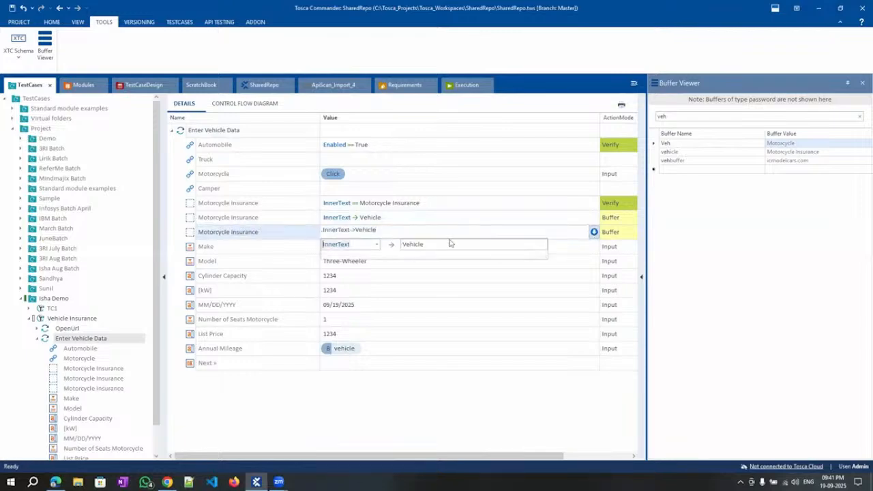
key(Tab)
key(ctrl+v)
text({)
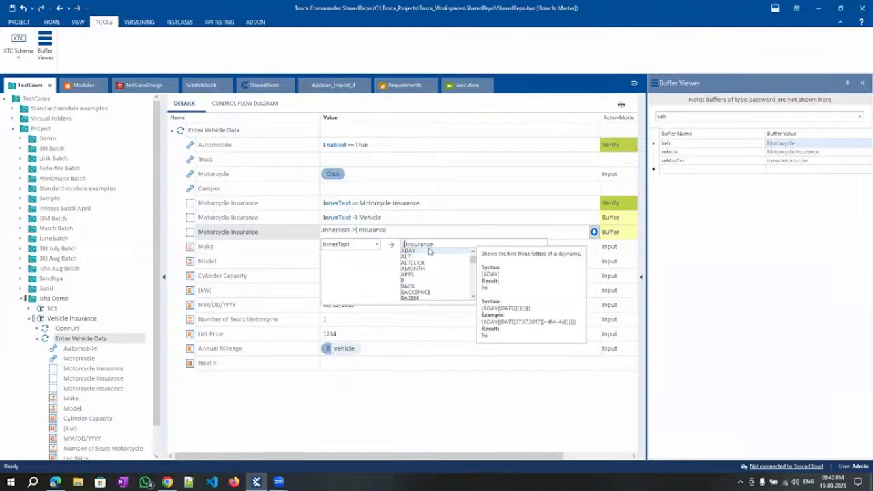
text(XB)
text(})
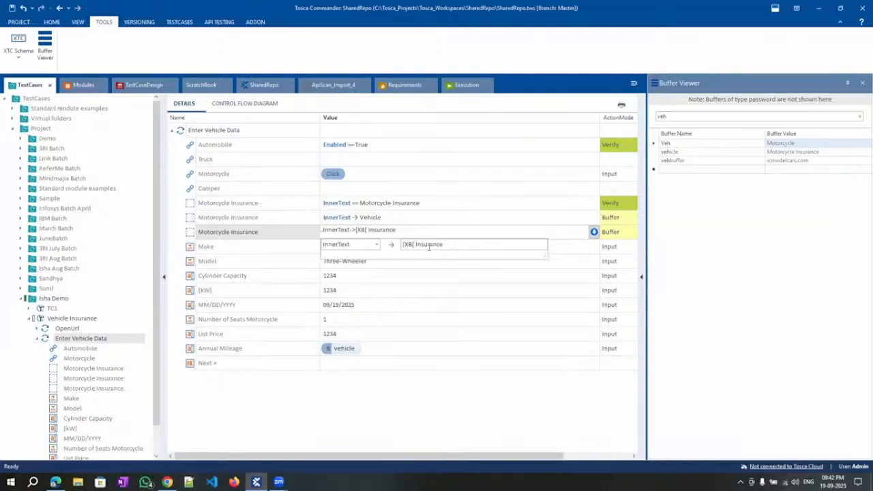
text(Veh1)
key(BackSpace)
text(veh1]})
click(460, 306)
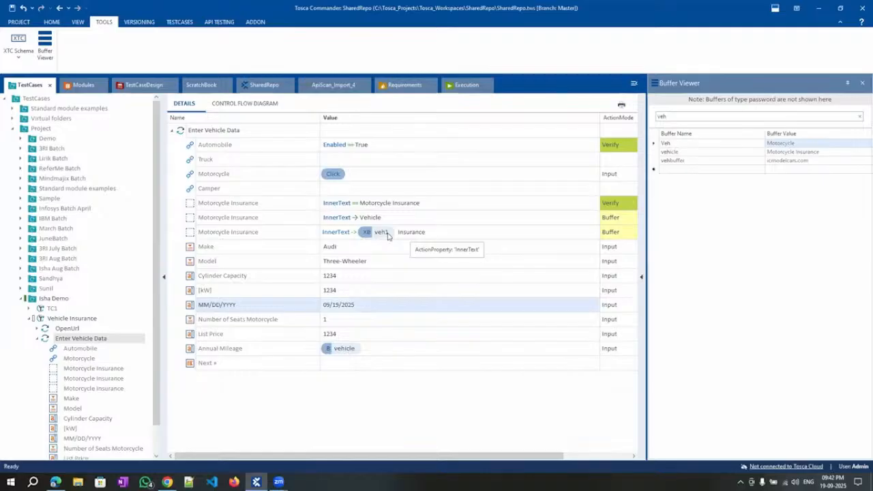
click(618, 233)
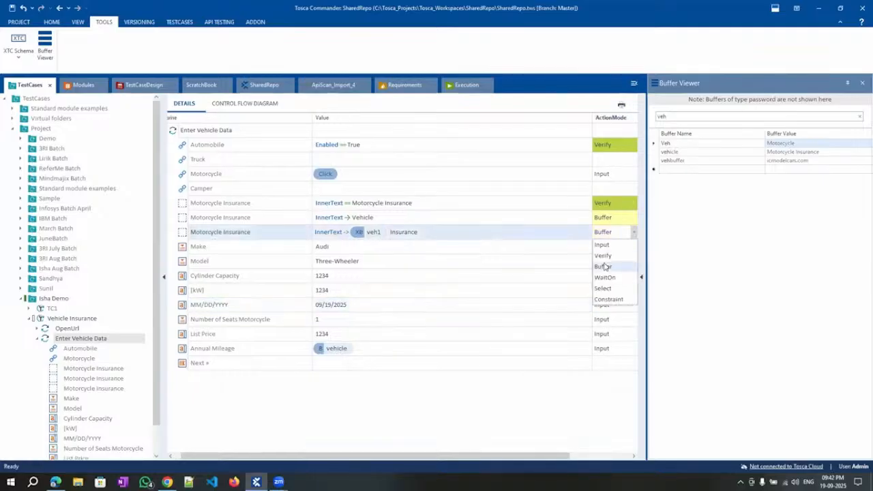
click(603, 256)
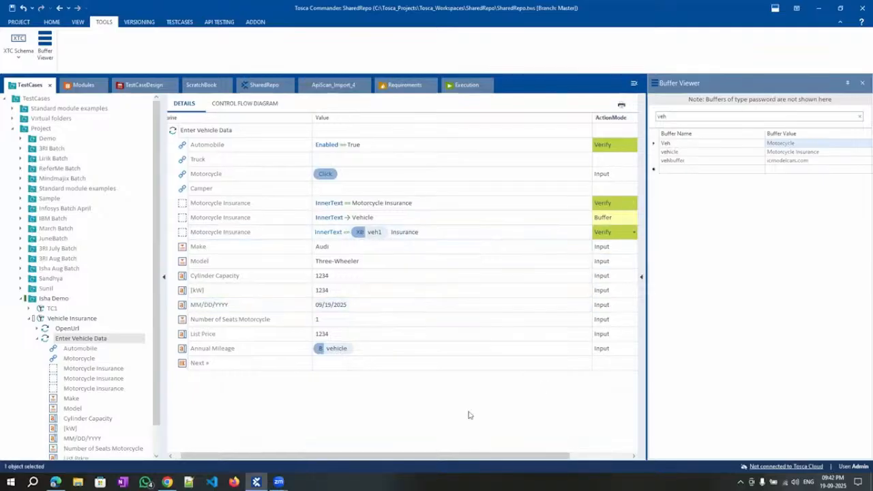
Run Enter Vehicle Data in ScratchBook so the veh1 buffer captures Motorcycle.
right_click(215, 130)
click(251, 208)
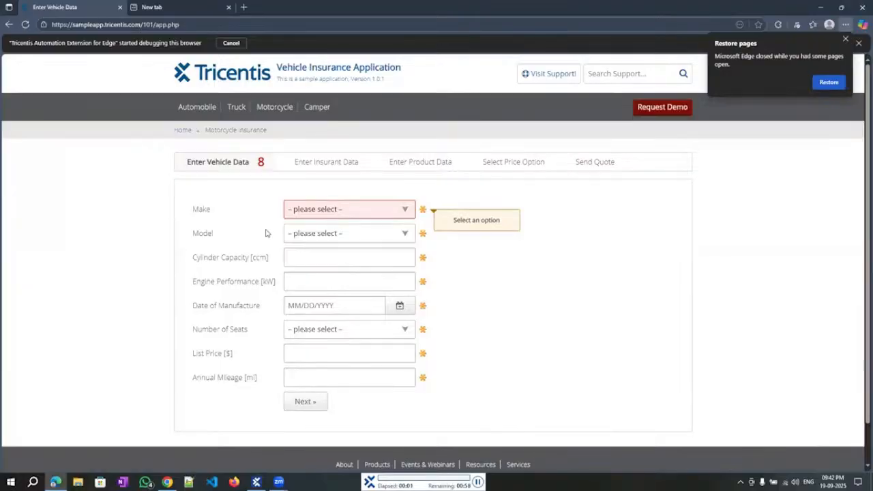
click(277, 110)
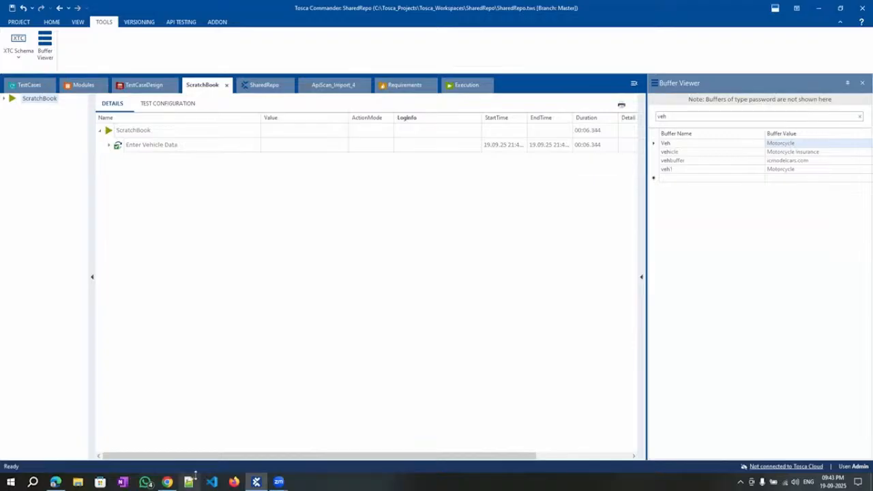
In a new Notepad++ document, write Amazon12345 and Amazon12346 on two lines.
click(189, 482)
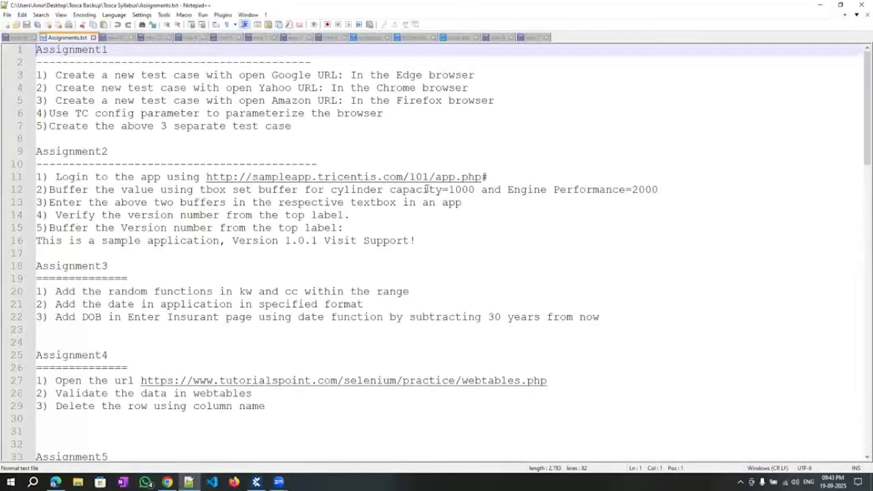
key(ctrl+n)
text(Amazon)
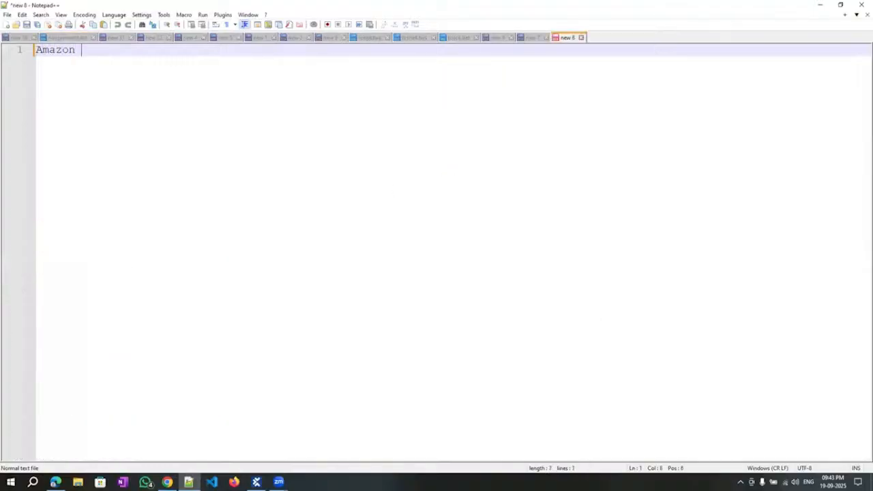
key(BackSpace)
text(12345)
key(Return)
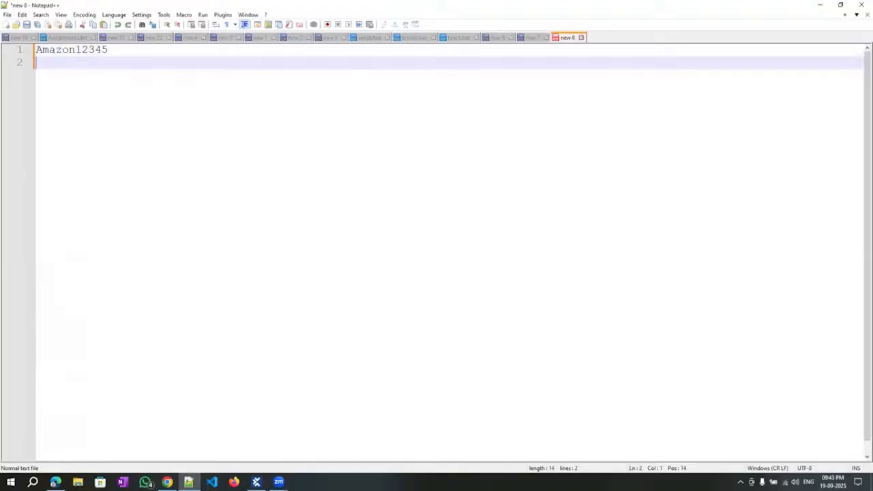
text(Amazon12345)
key(BackSpace)
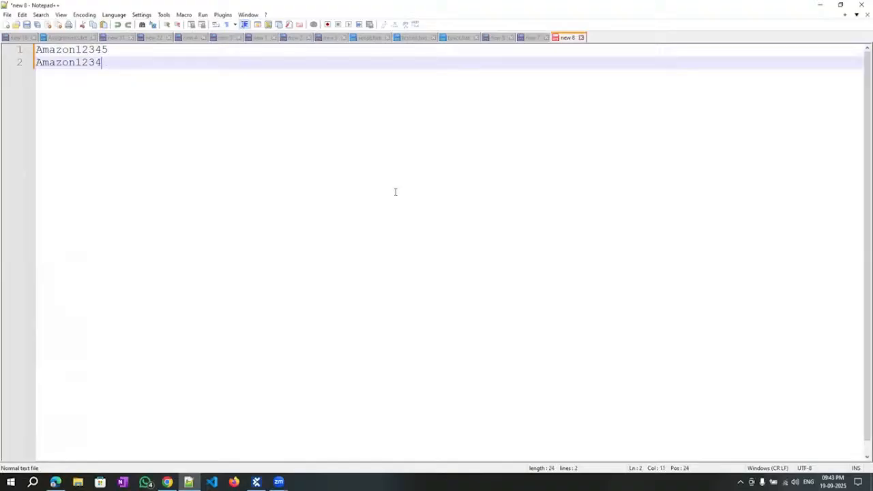
text(6)
Add Amazon12345 on line 3 and a fourth line reading just Amazon.
key(Return)
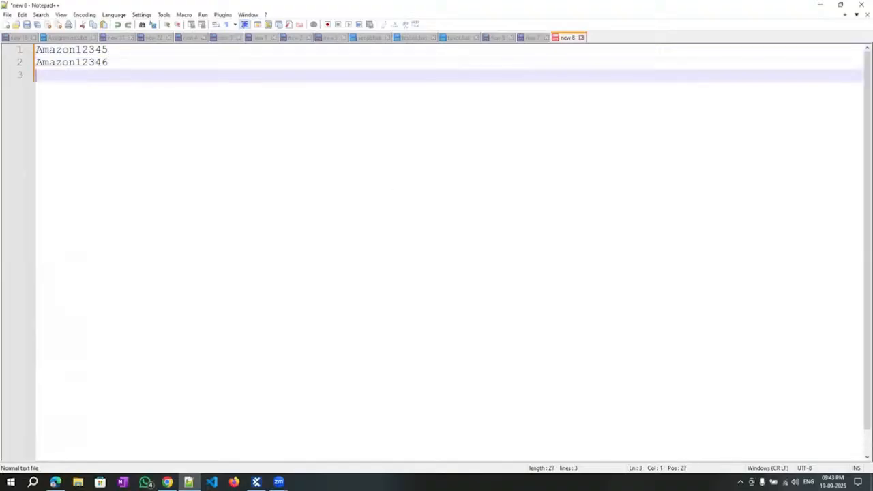
text(Ama)
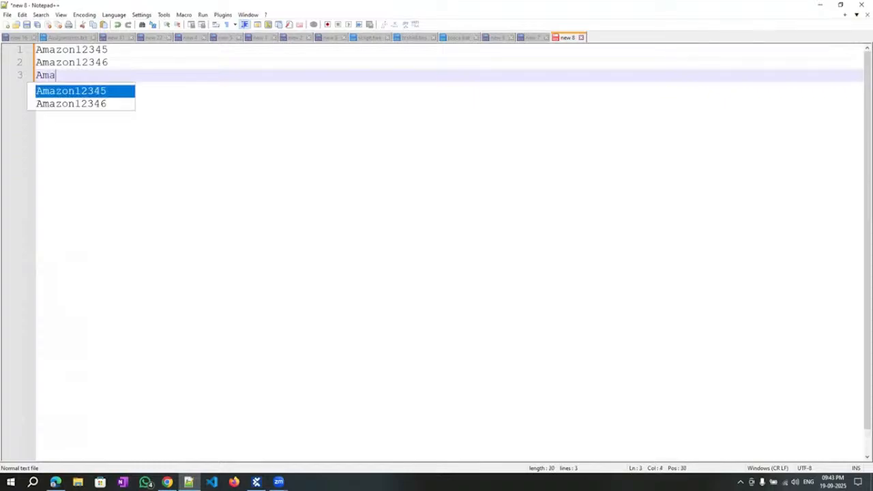
key(Return)
key(Left)
key(Left)
key(Left)
key(Left)
key(Left)
key(Left)
key(Left)
key(Left)
key(Left)
key(Left)
key(Left)
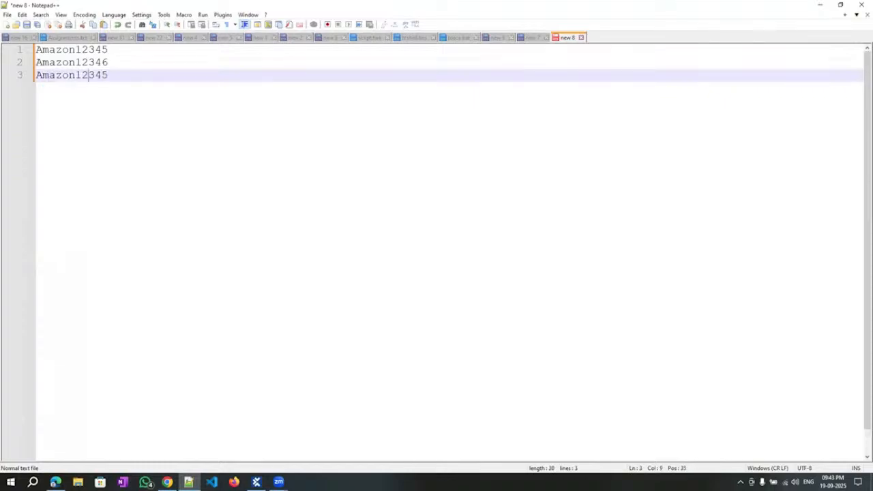
key(Right)
key(Right)
key(Right)
key(Right)
key(Right)
key(Right)
key(shift+Right)
key(shift+Right)
key(shift+Right)
key(shift+Right)
key(shift+Right)
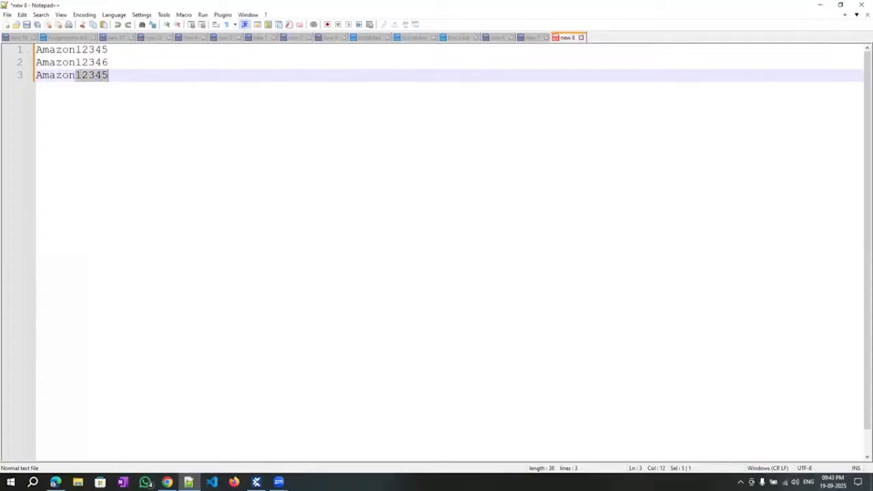
key(End)
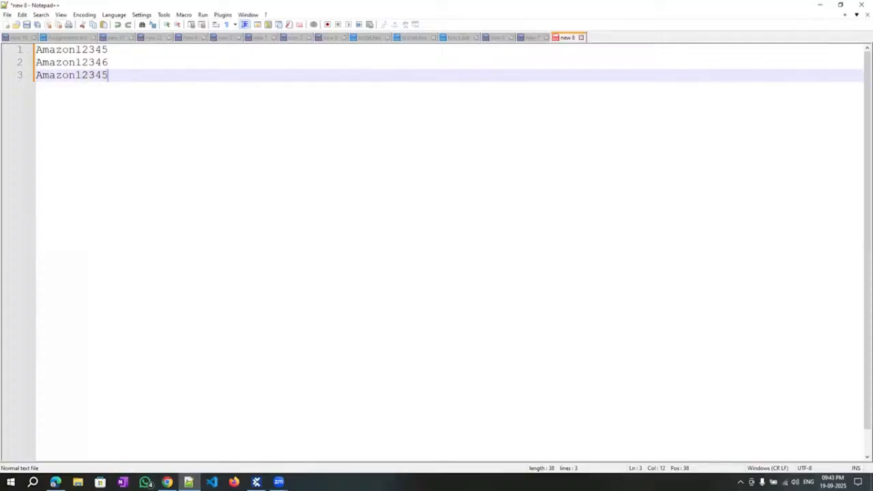
key(Return)
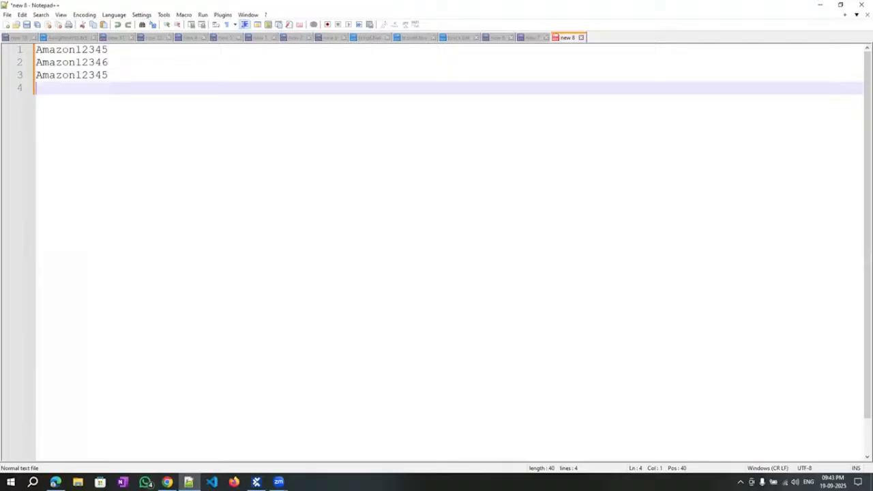
text(Amazon12345)
key(Return)
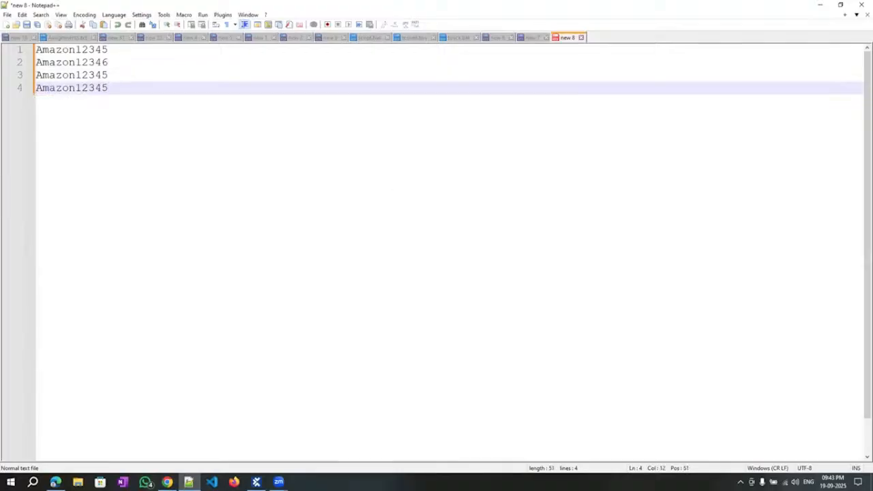
key(BackSpace)
key(BackSpace)
key(BackSpace)
key(BackSpace)
key(BackSpace)
Make line 4 read Amazon{XB[id]}, then go back to the Enter Vehicle Data steps in Tosca.
text({XB[id]})
key(Home)
key(shift+Right)
key(shift+Right)
key(shift+Right)
key(shift+Right)
key(shift+Right)
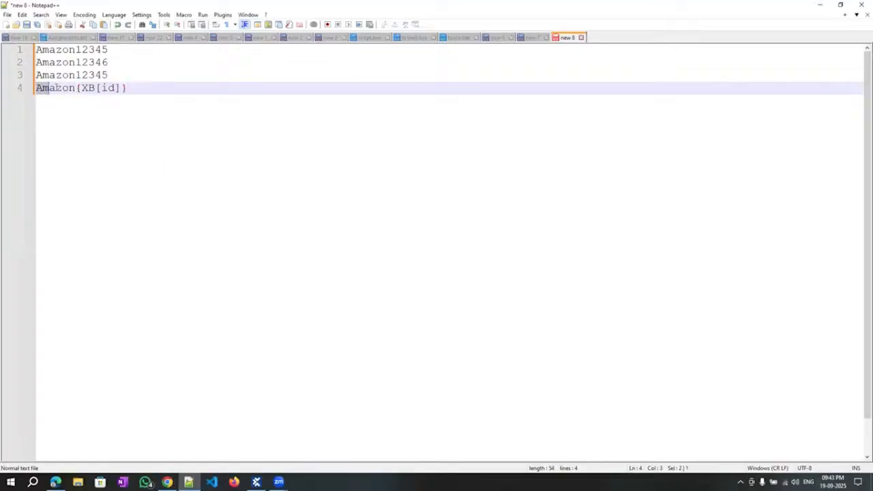
key(shift+Right)
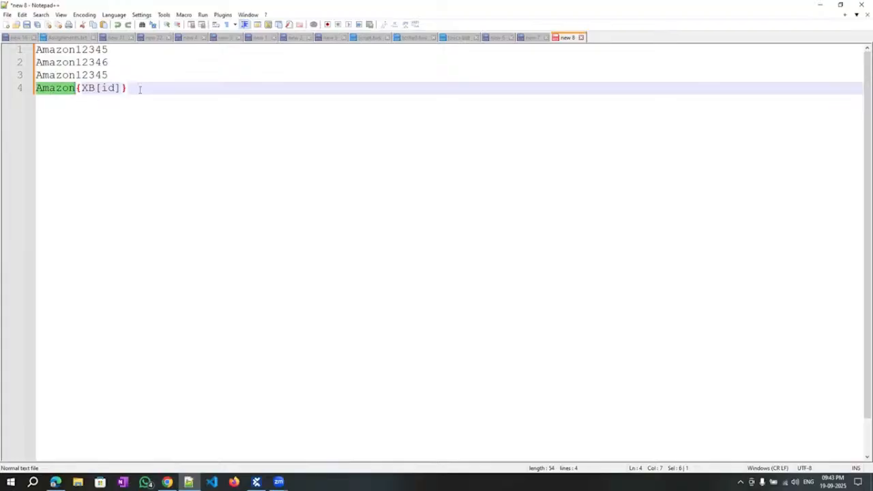
key(End)
key(shift+Left)
key(shift+Left)
key(shift+Left)
key(shift+Left)
key(shift+Left)
key(shift+Left)
key(shift+Left)
key(shift+Left)
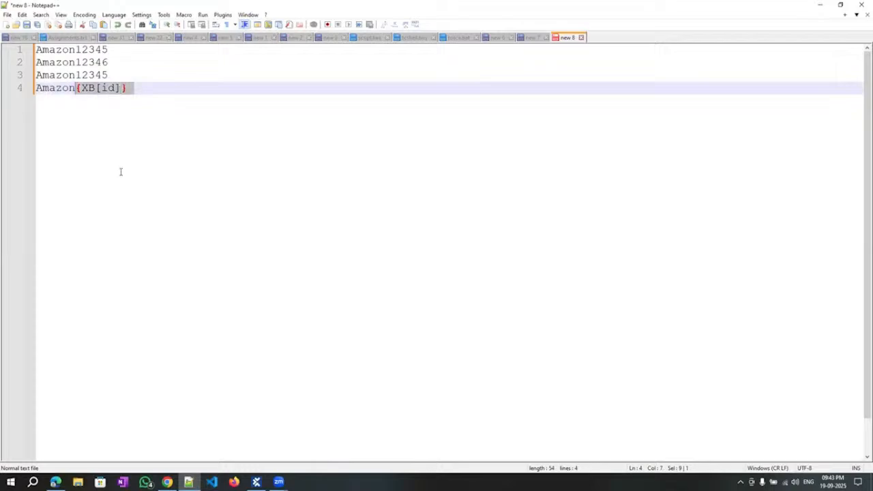
drag(75, 75, 109, 76)
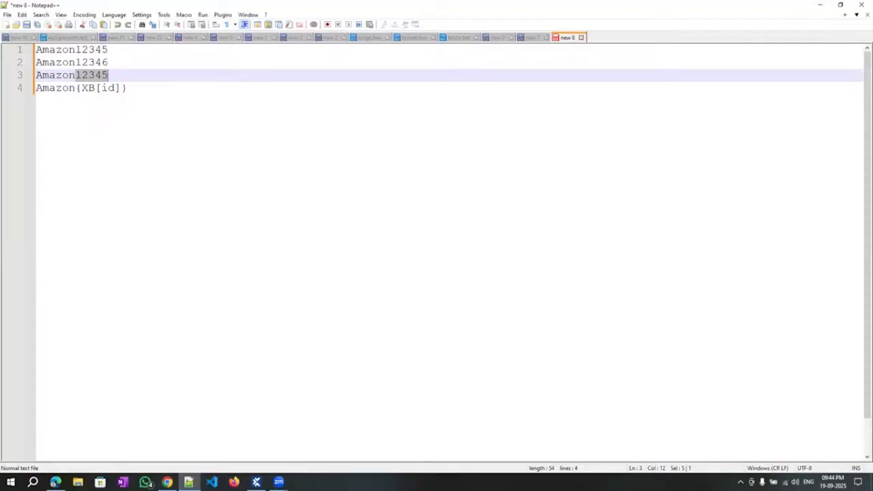
key(alt+Tab)
click(27, 84)
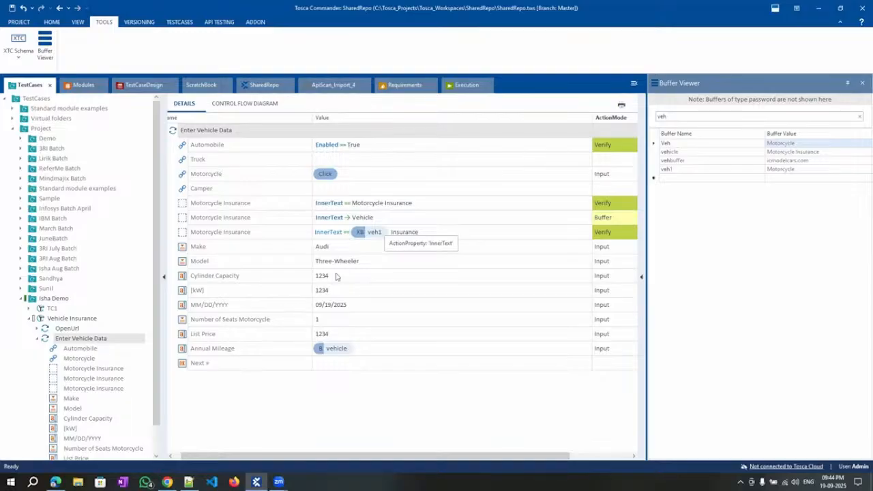
Check Annual Mileage holds {B[vehicle]}, then view Edge rejecting Motorcycle Insurance as mileage.
click(365, 348)
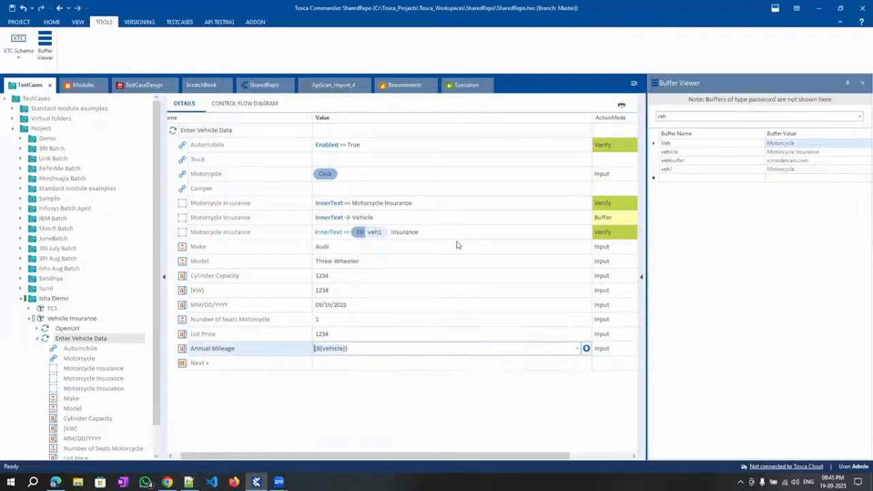
click(262, 235)
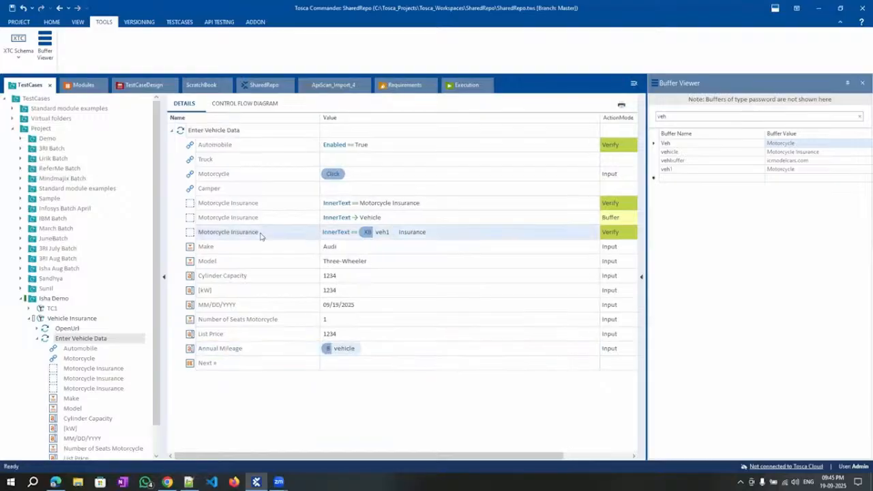
click(219, 129)
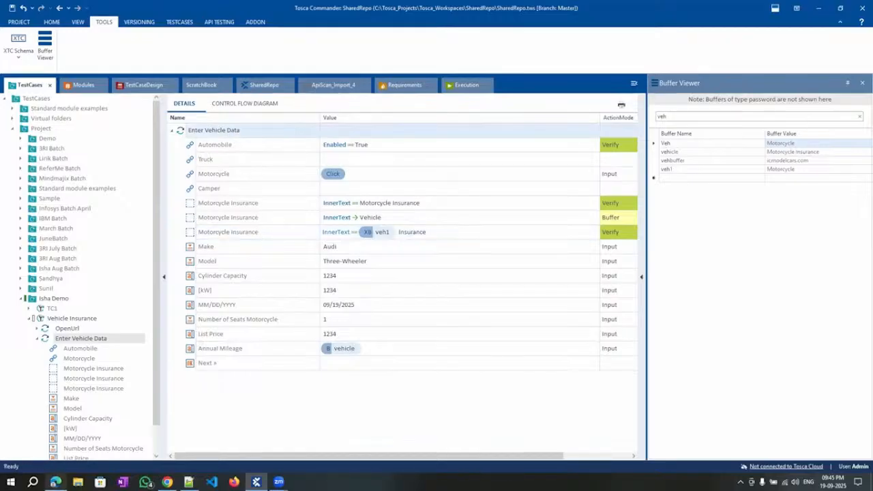
click(55, 482)
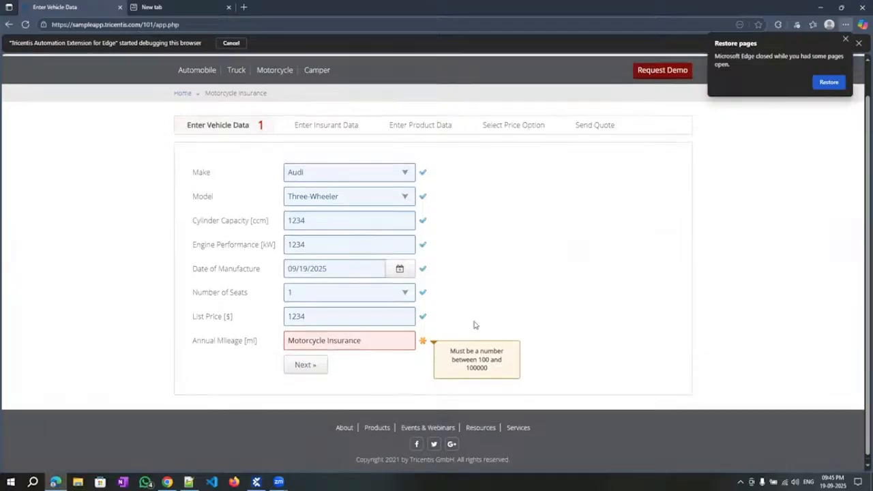
Browse the Automobile and Truck forms in Edge, then bring Tosca Commander back to the front.
scroll(473, 325, up, 1)
drag(206, 129, 266, 130)
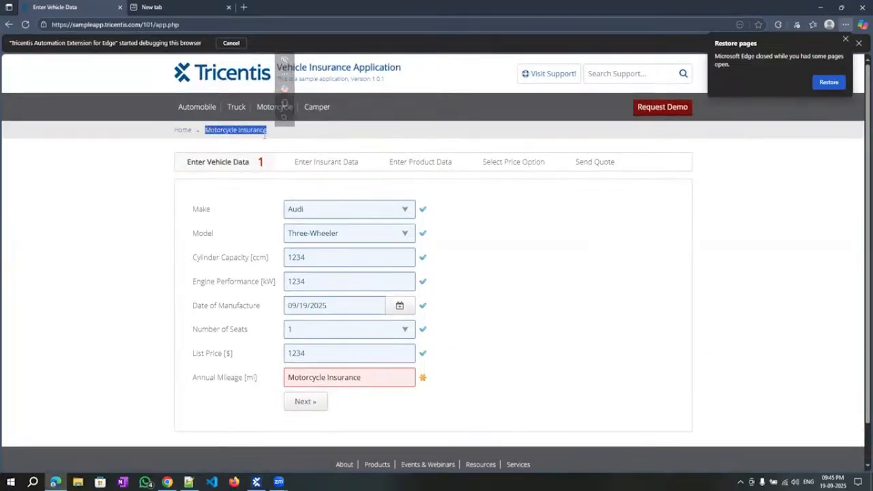
click(296, 134)
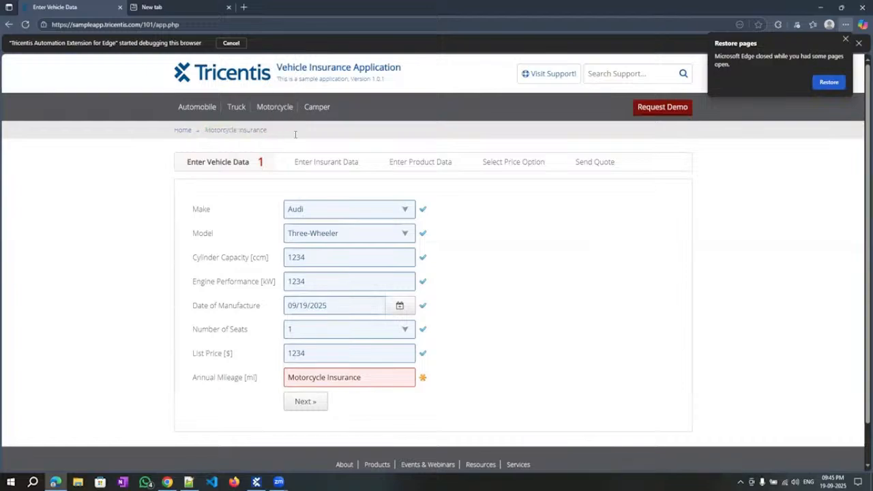
click(186, 111)
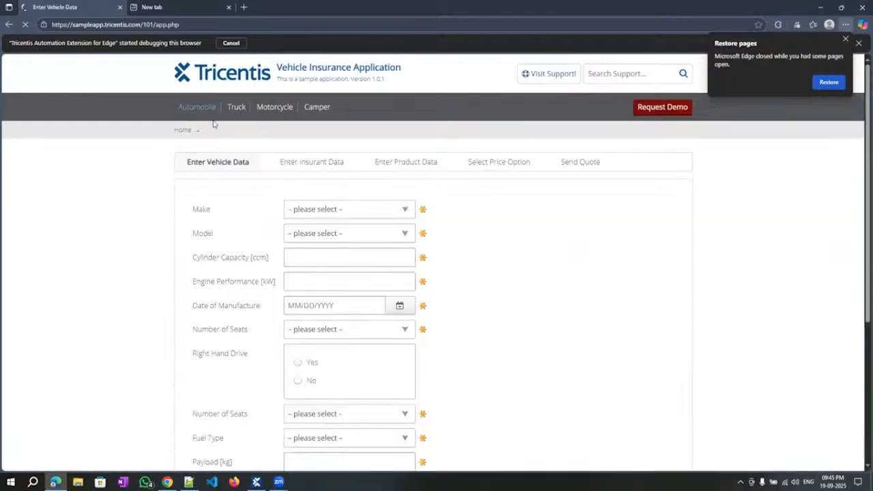
drag(206, 129, 262, 128)
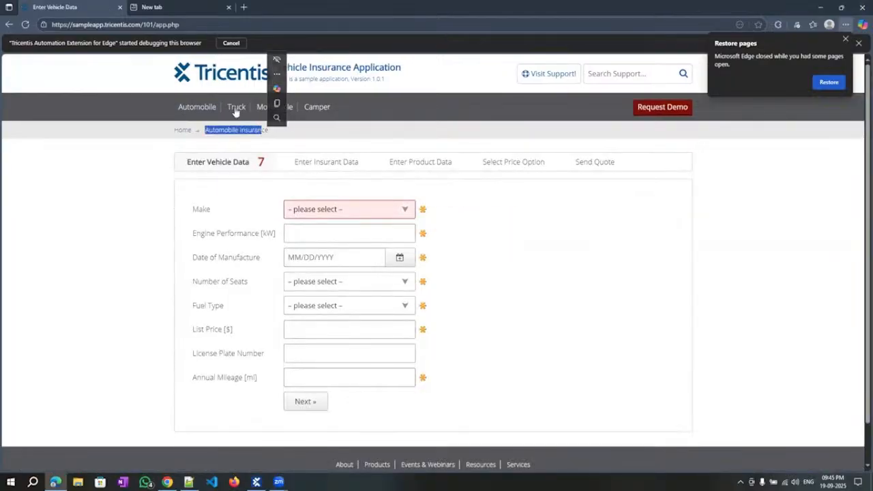
click(236, 109)
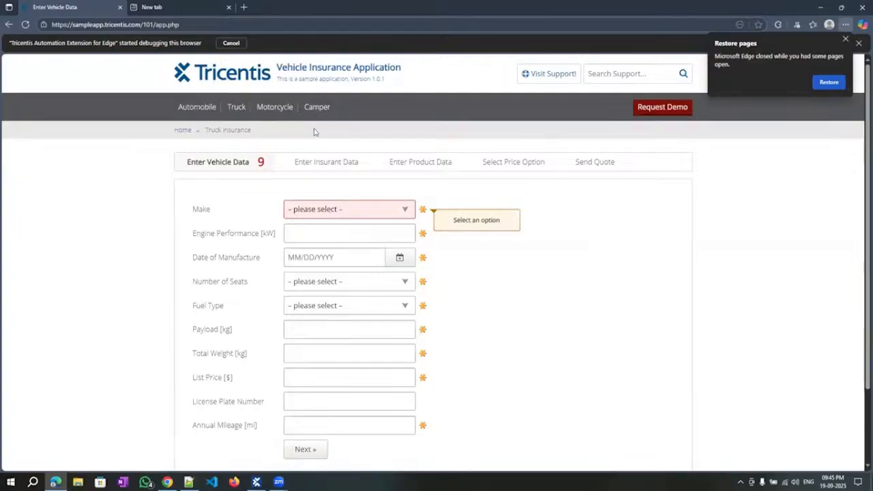
double_click(220, 129)
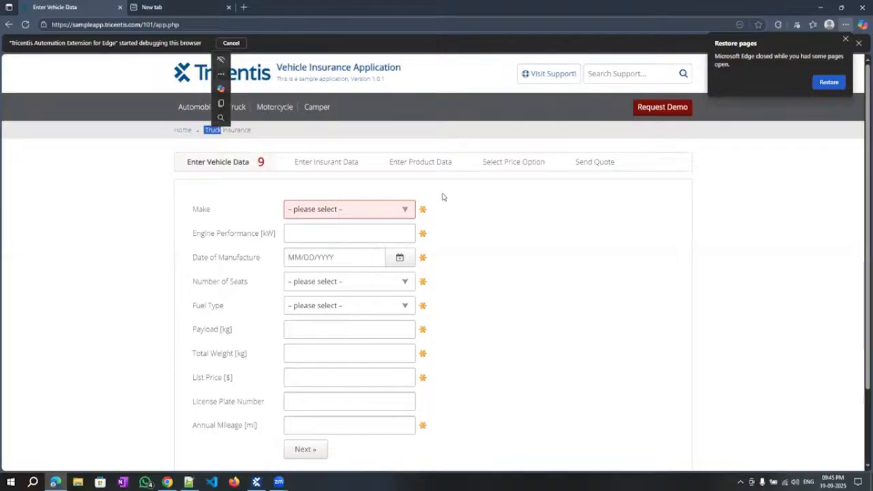
click(524, 216)
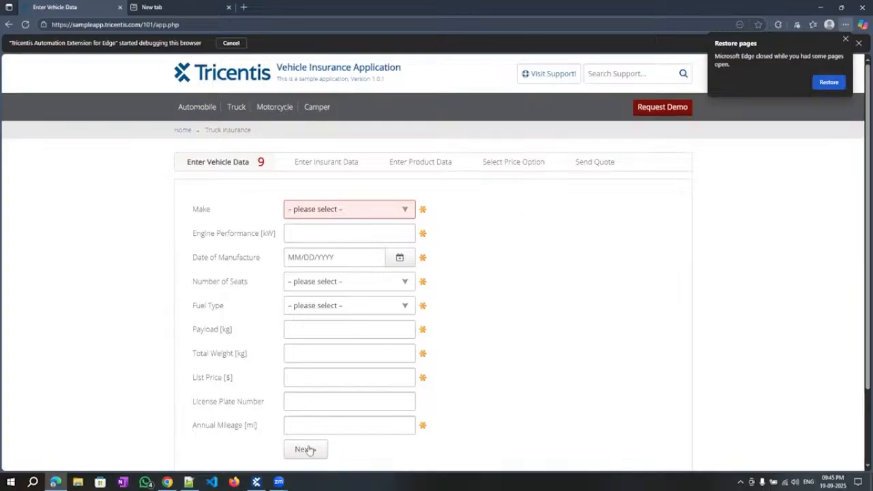
mouse_move(256, 482)
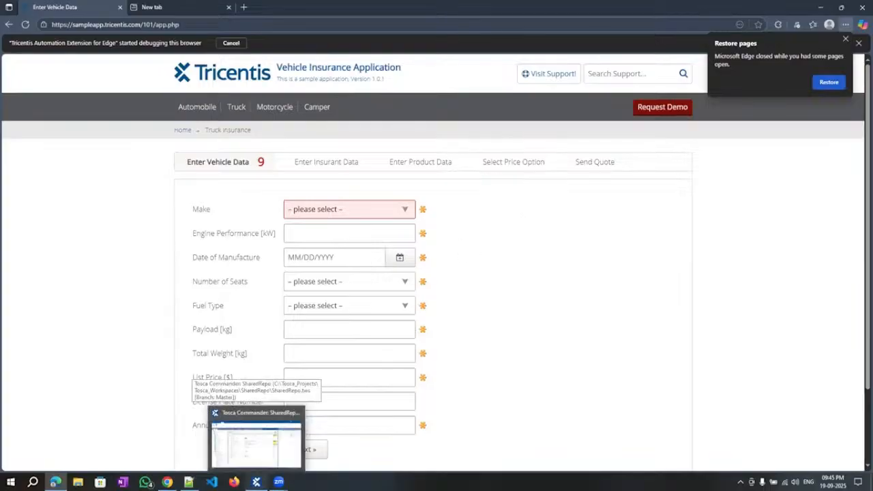
click(255, 482)
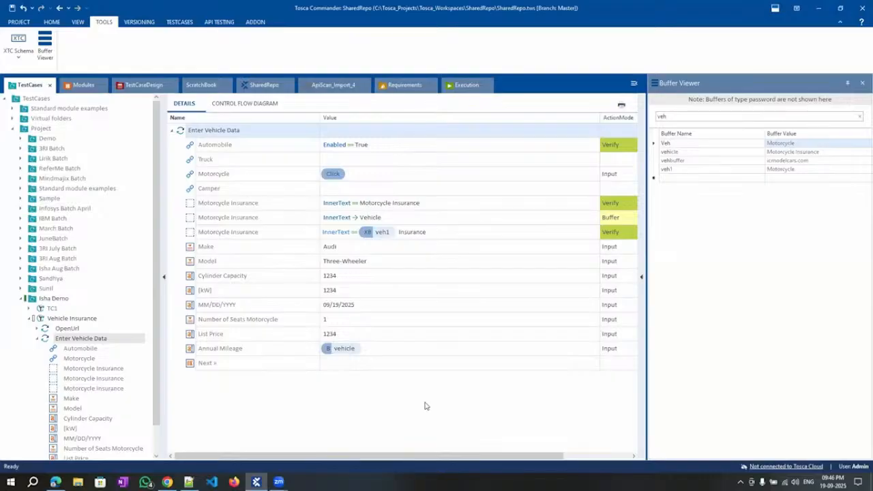
Jump to the Motorcycle Insurance module attribute and set its Cardinality to 0-N.
click(260, 238)
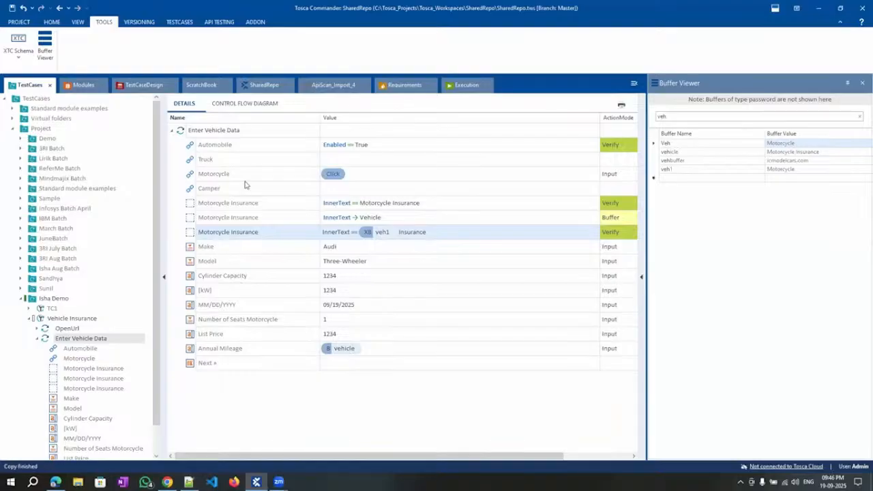
click(241, 135)
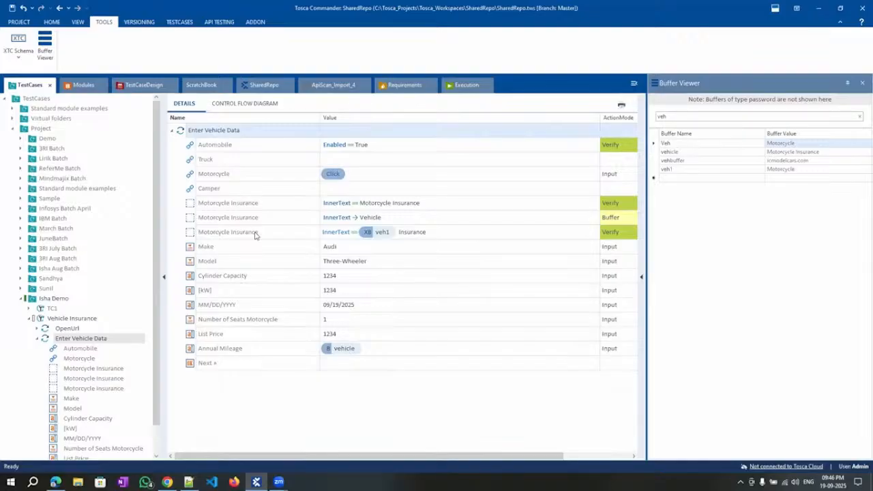
click(230, 204)
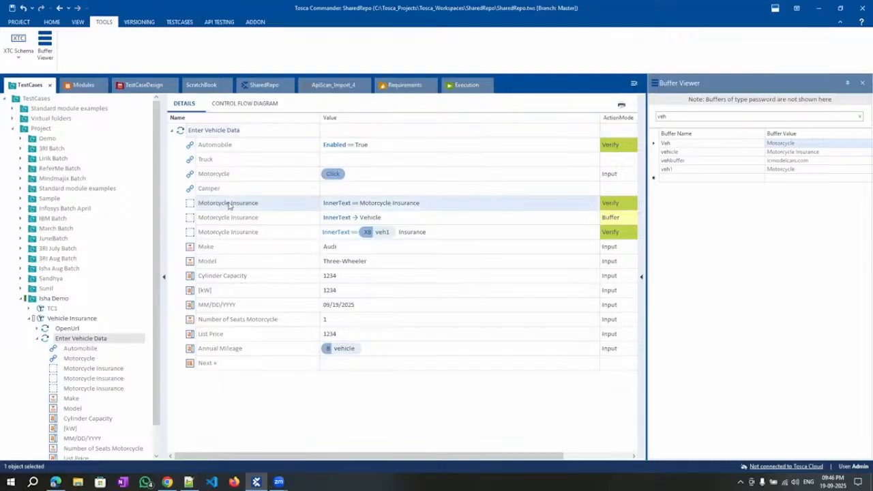
right_click(229, 204)
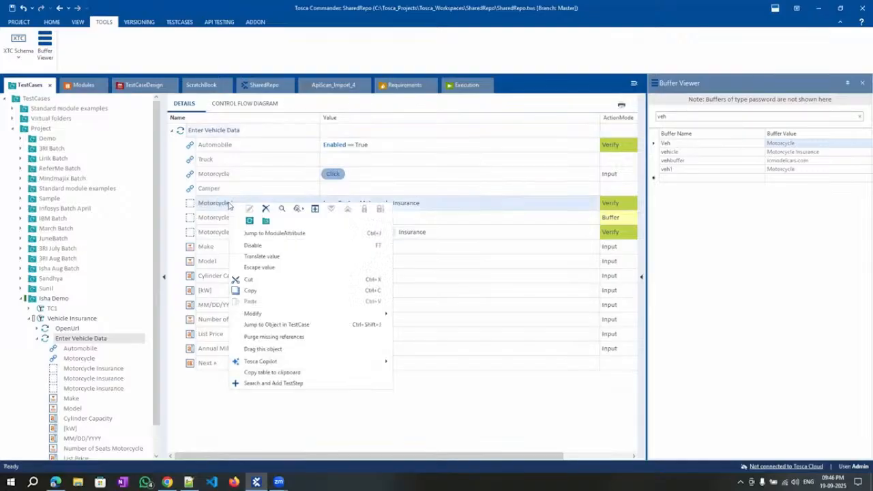
click(271, 233)
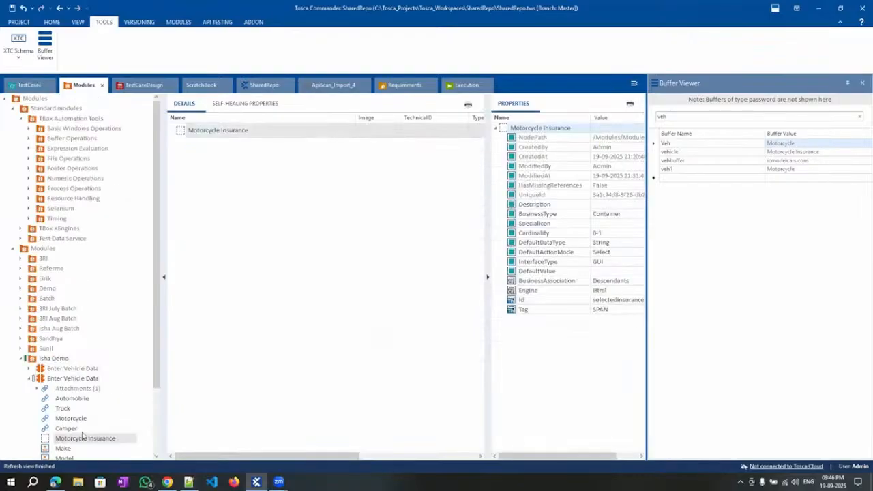
click(600, 234)
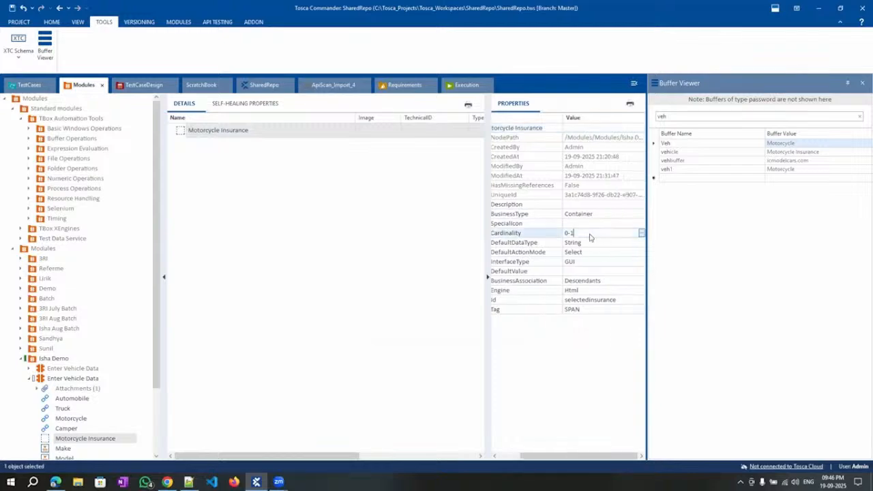
key(BackSpace)
text(N)
key(Return)
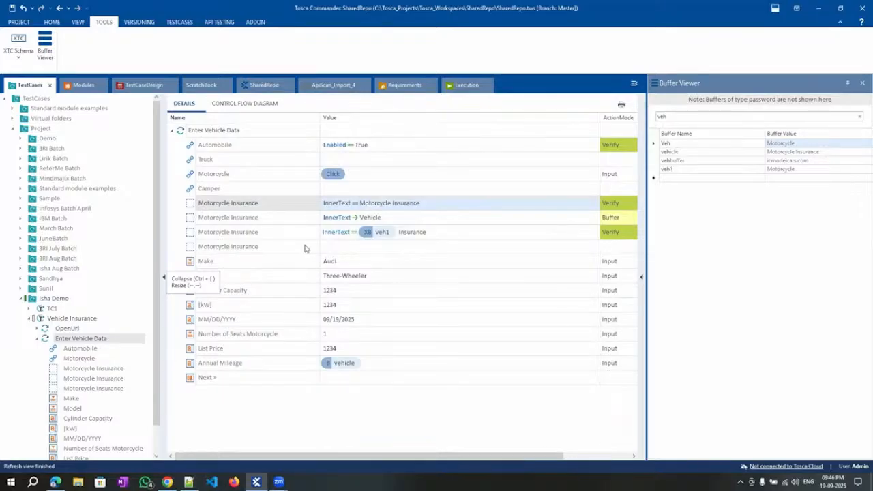
click(347, 246)
click(347, 246)
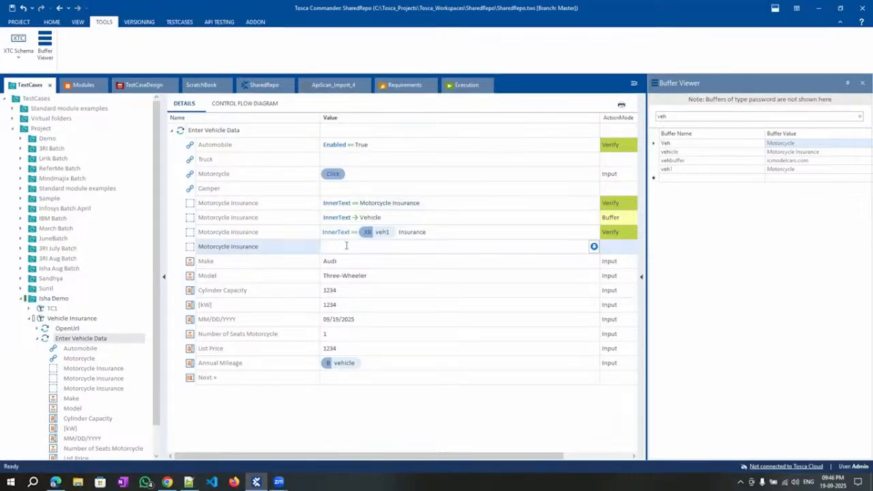
text(634634)
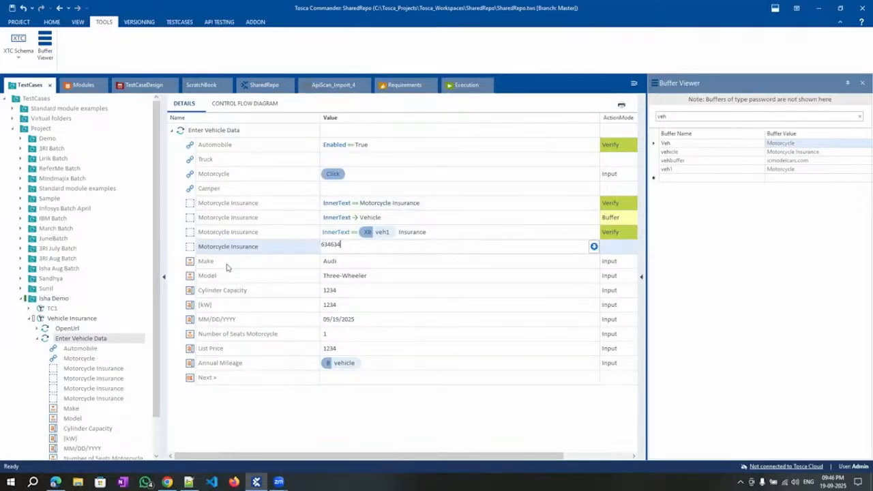
key(Return)
click(346, 265)
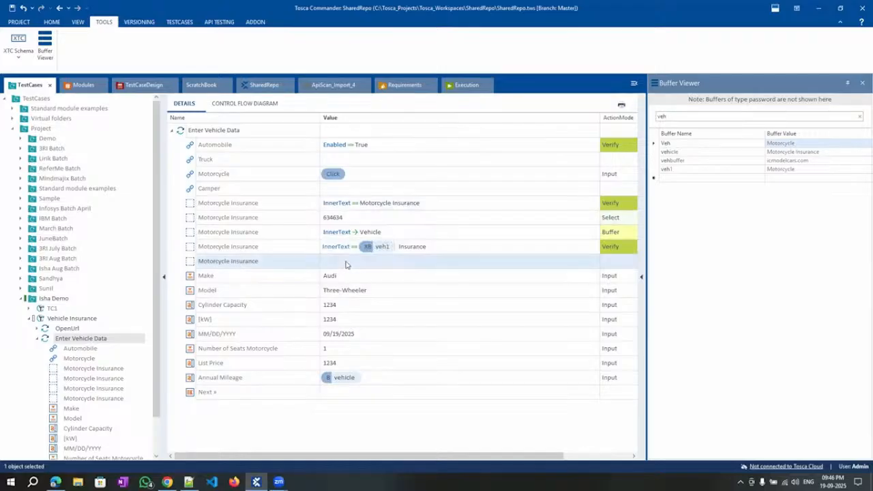
click(345, 265)
text(23463246)
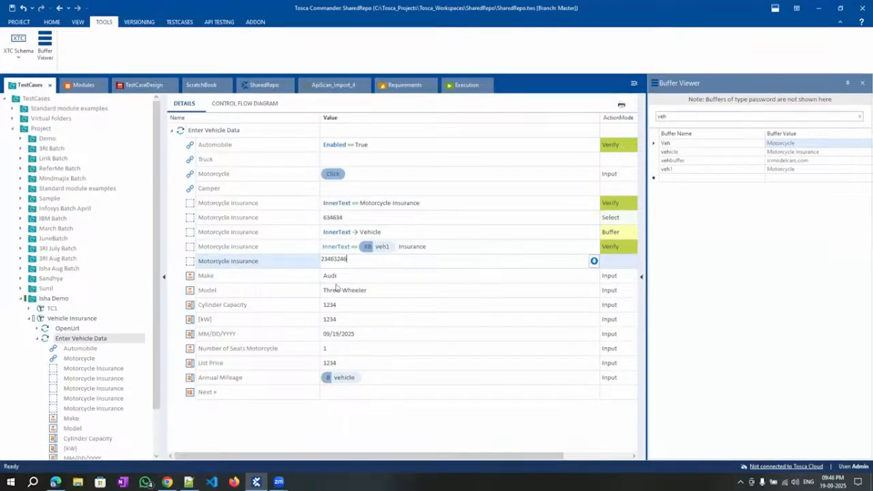
key(Return)
click(350, 275)
click(349, 273)
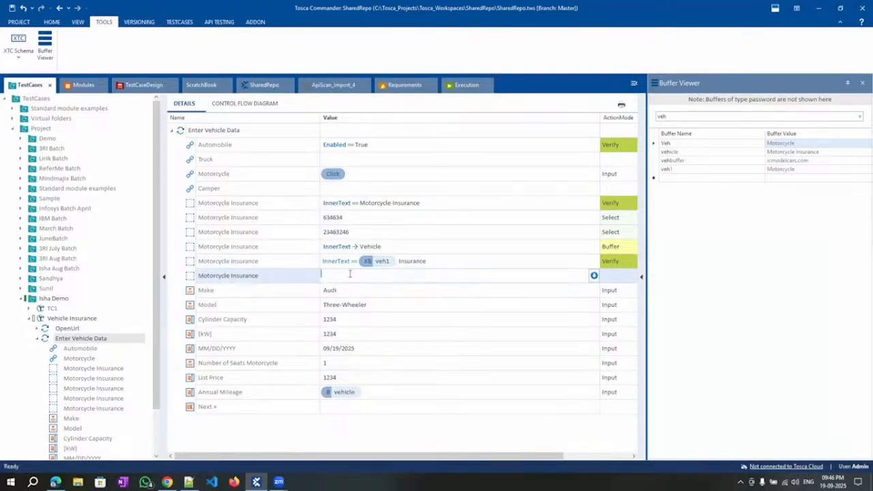
text(34624362)
key(Return)
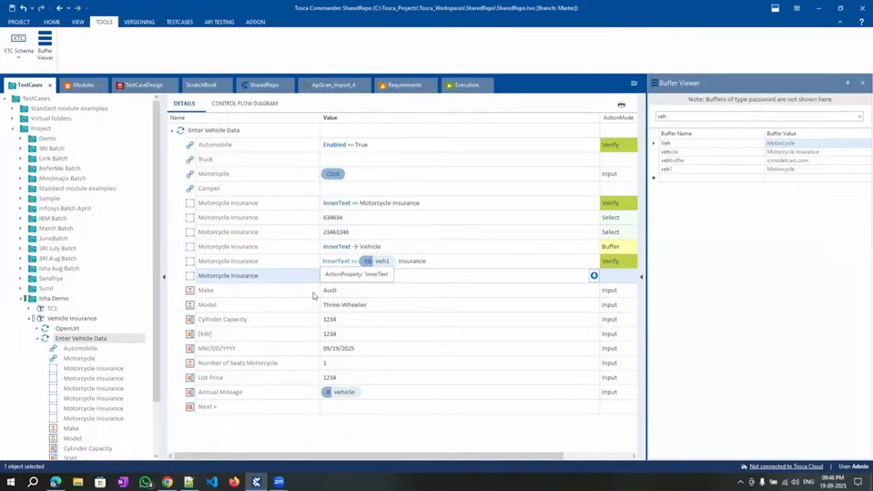
click(299, 222)
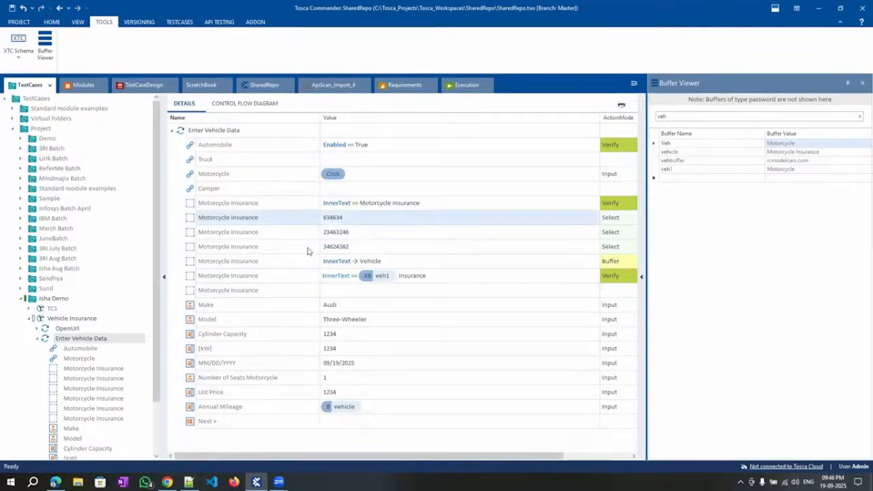
shift+click(307, 251)
key(Delete)
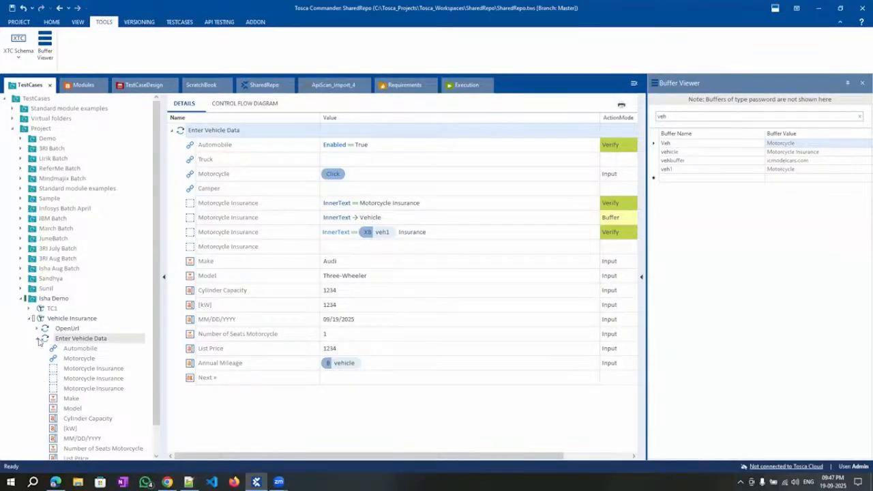
Inspect OpenUrl's hard-coded Url value, then select Vehicle Insurance under the Isha Demo folder.
click(64, 331)
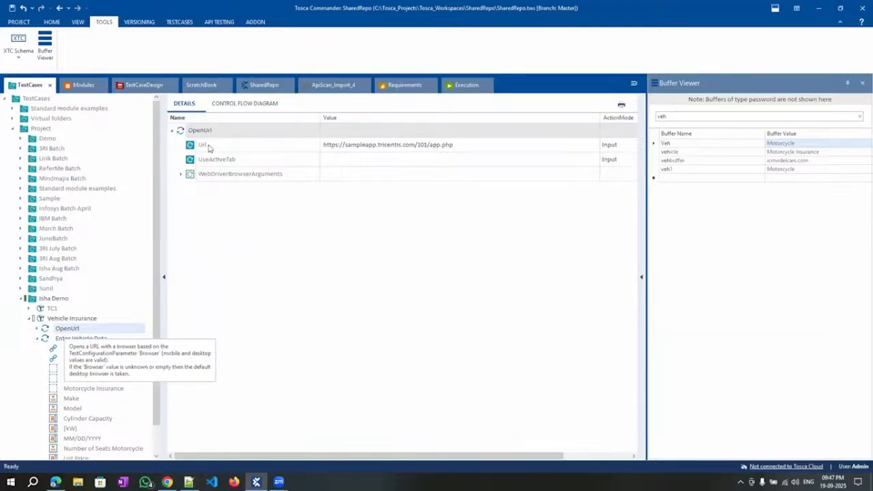
click(468, 146)
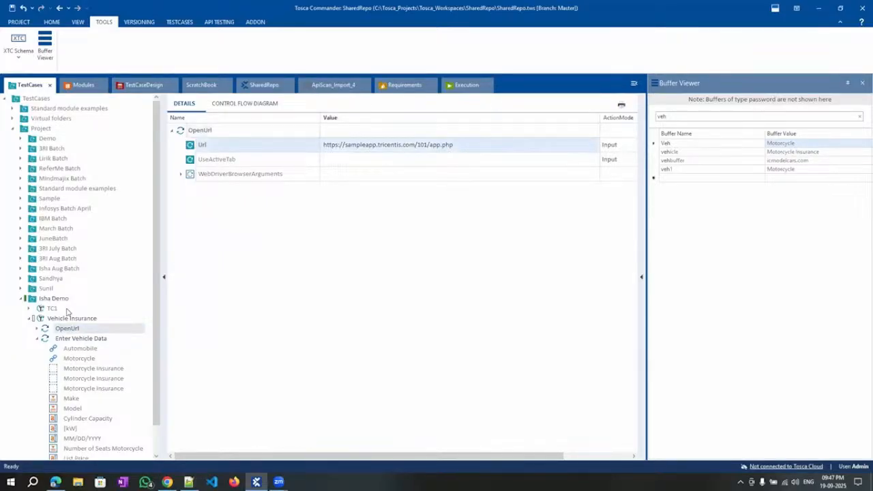
click(29, 319)
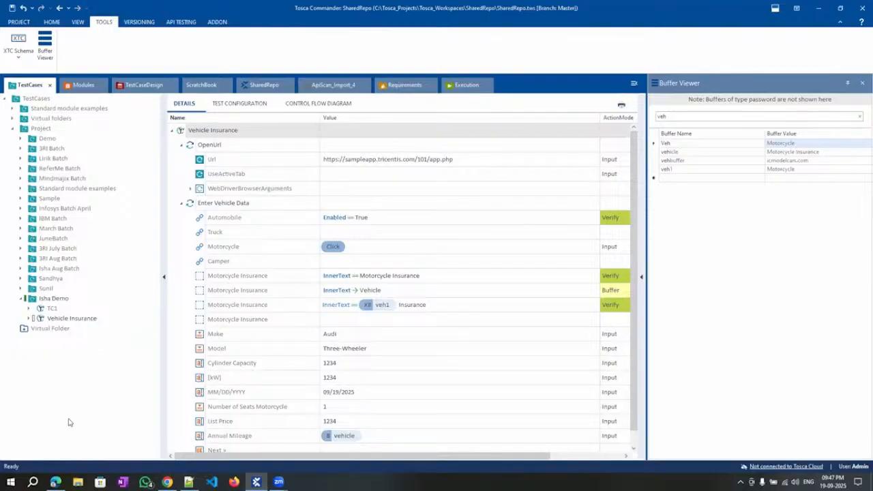
click(62, 318)
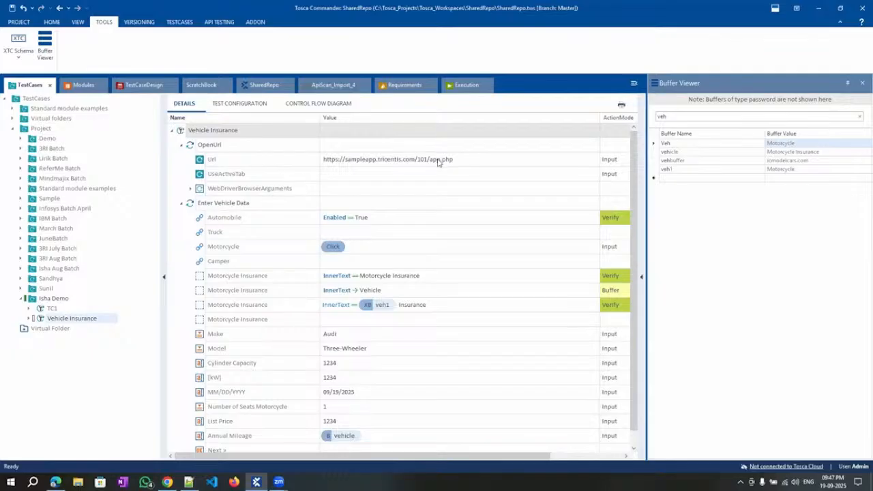
click(479, 159)
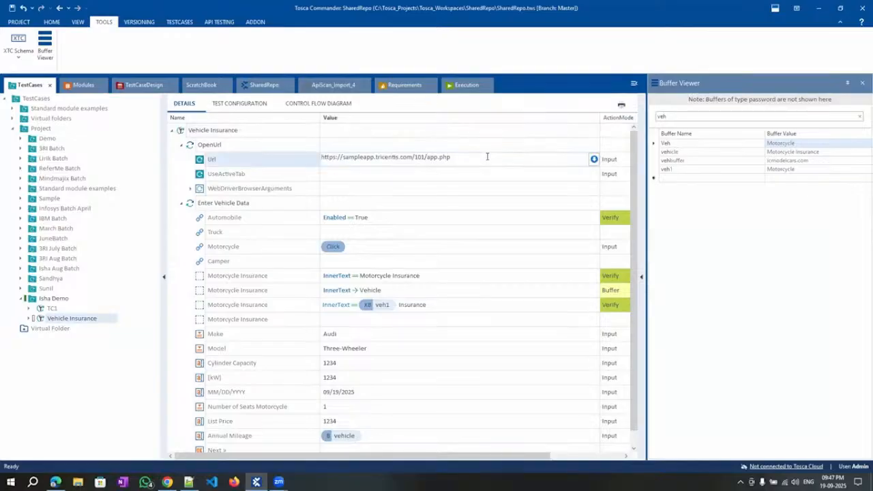
key(Home)
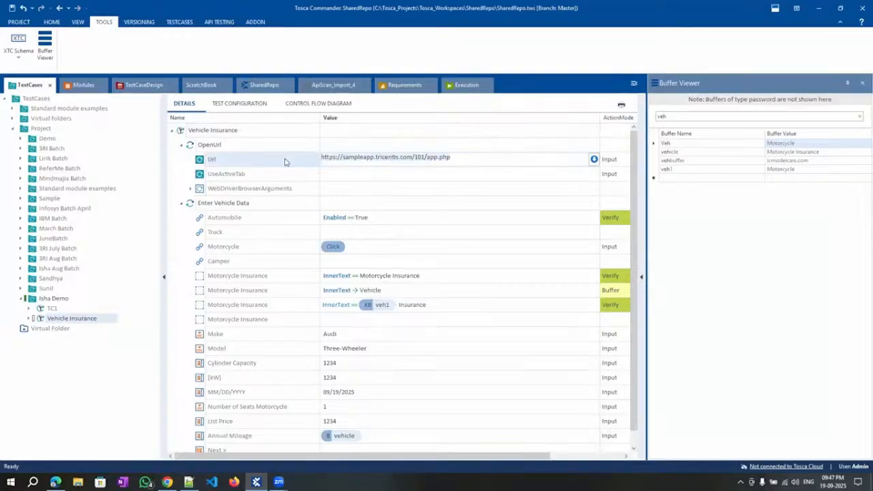
click(49, 300)
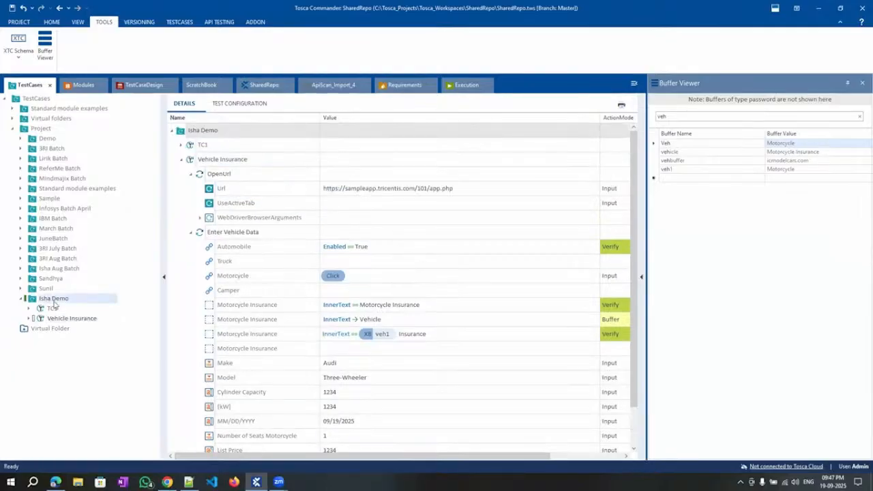
click(62, 317)
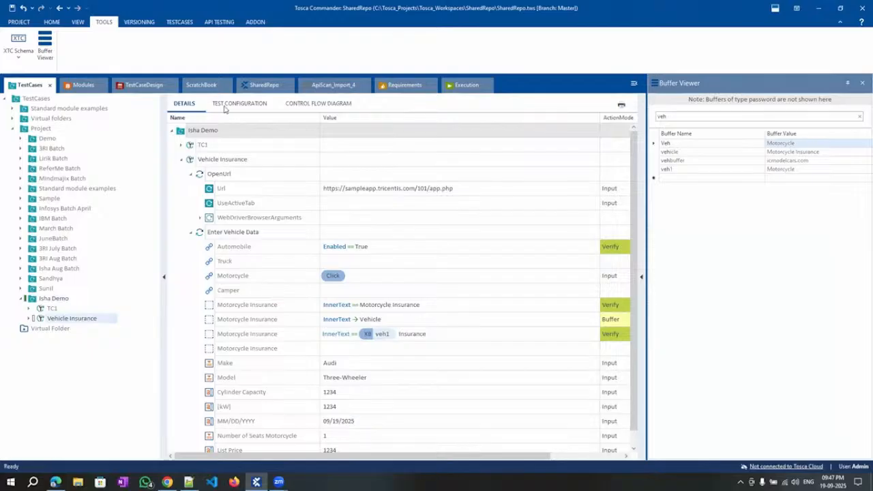
click(230, 106)
right_click(221, 131)
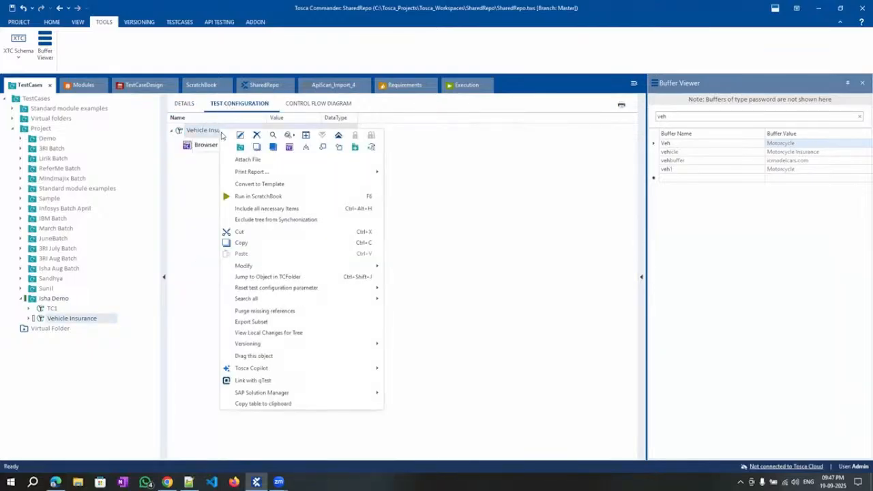
click(289, 146)
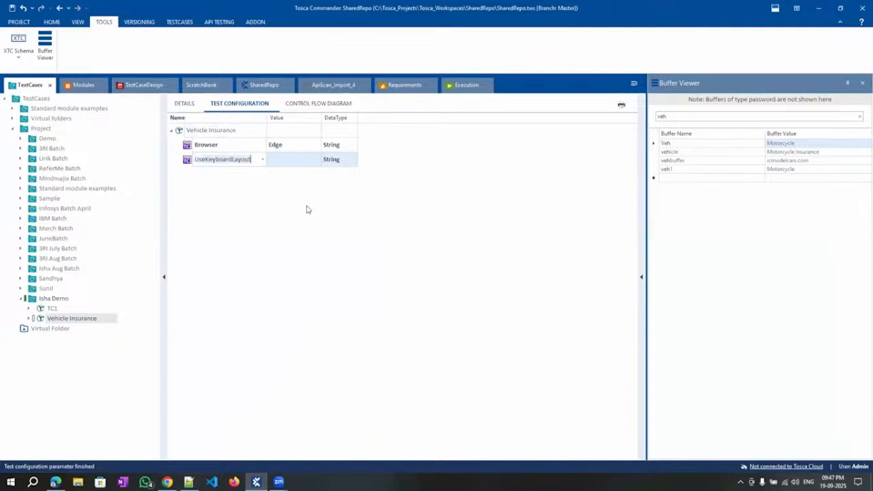
text(Ur)
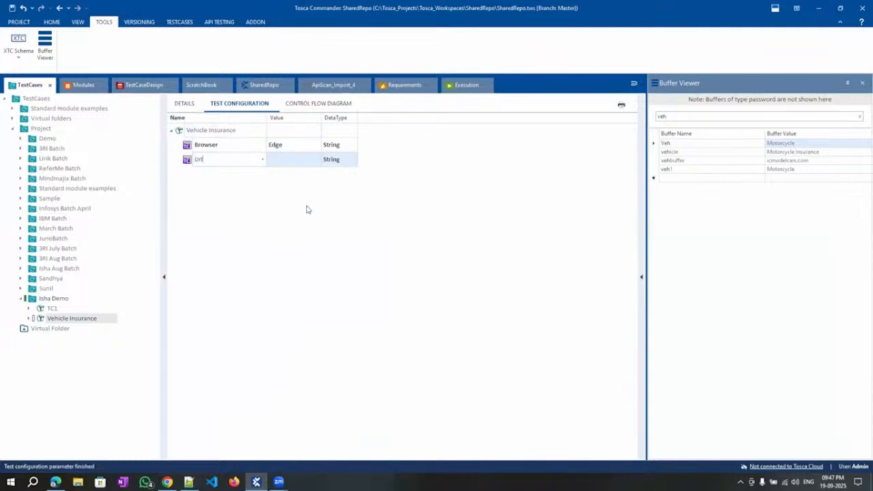
text(l)
click(284, 161)
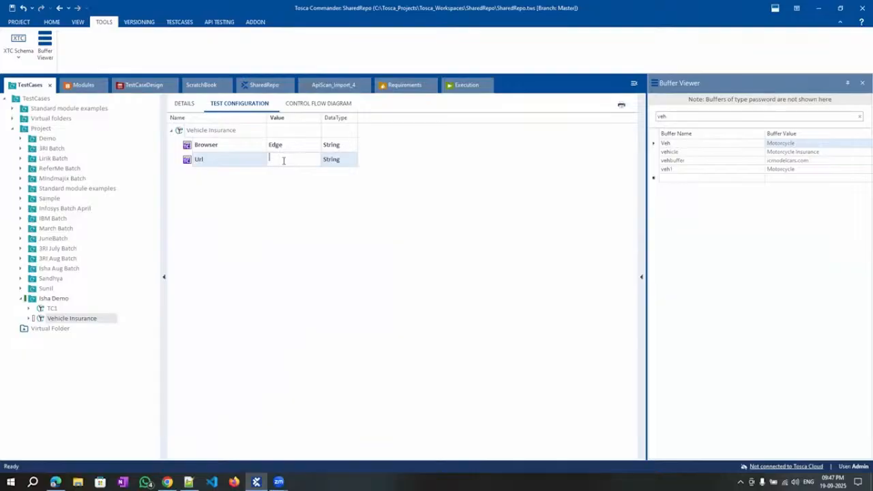
text(https://sampleapp.tricentis.com/101/app.php)
click(323, 274)
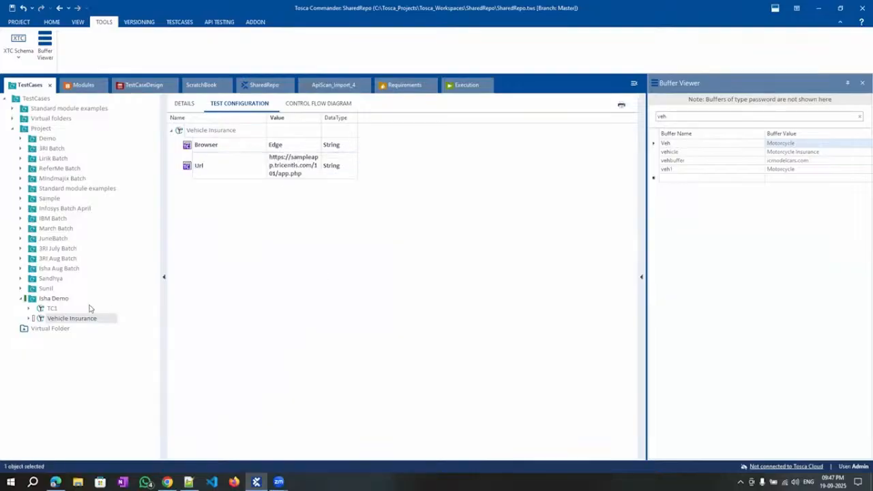
click(185, 104)
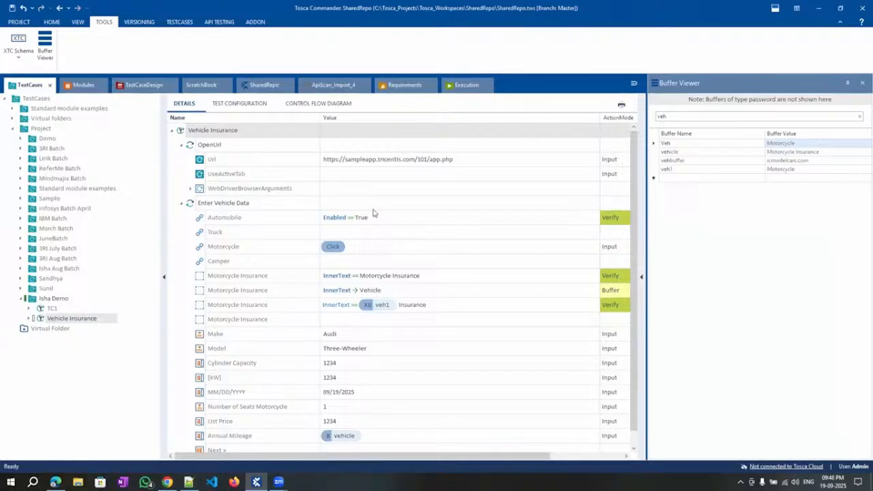
Replace OpenUrl's hard-coded address with the {CP[Url]} configuration parameter reference.
double_click(474, 161)
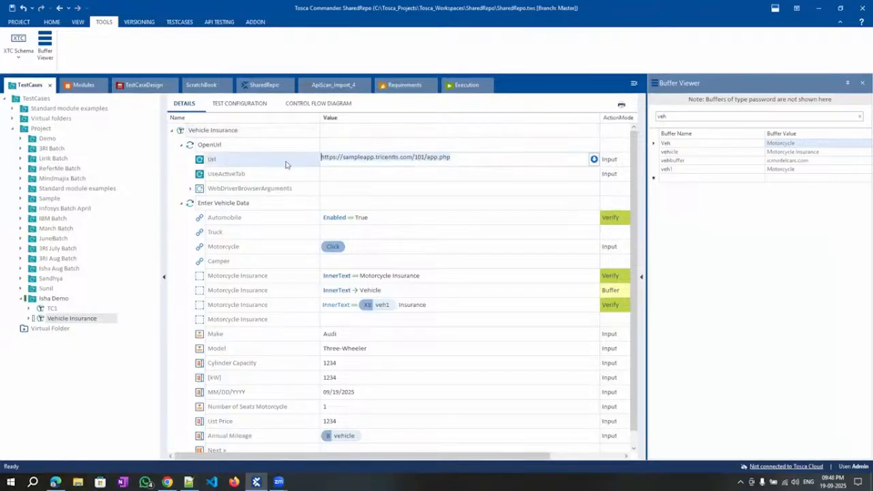
key(ctrl+a)
key(BackSpace)
text({)
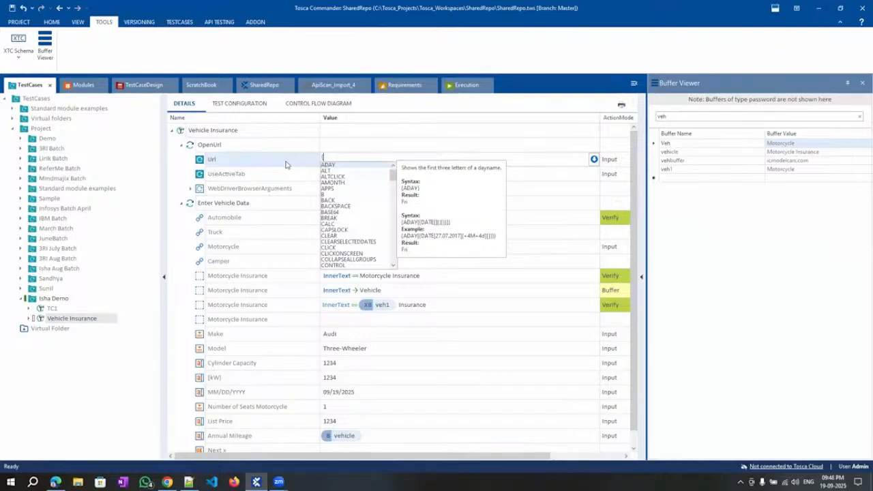
text(CP[)
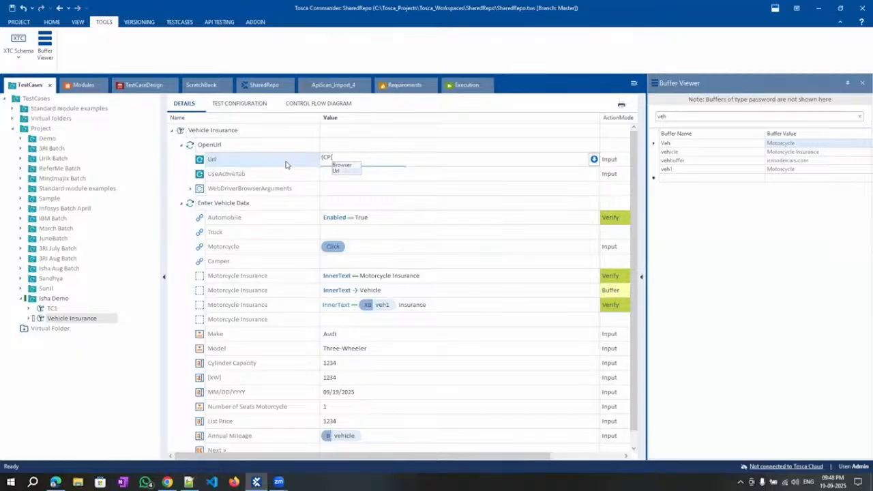
key(Return)
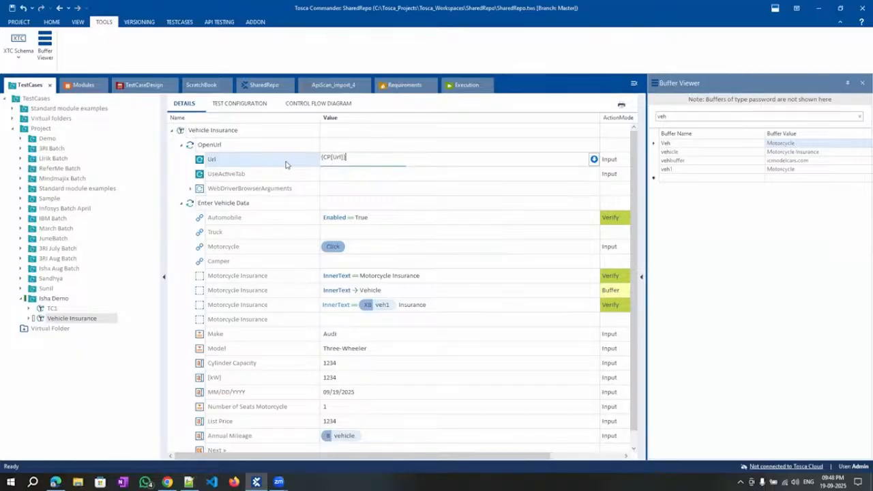
click(102, 384)
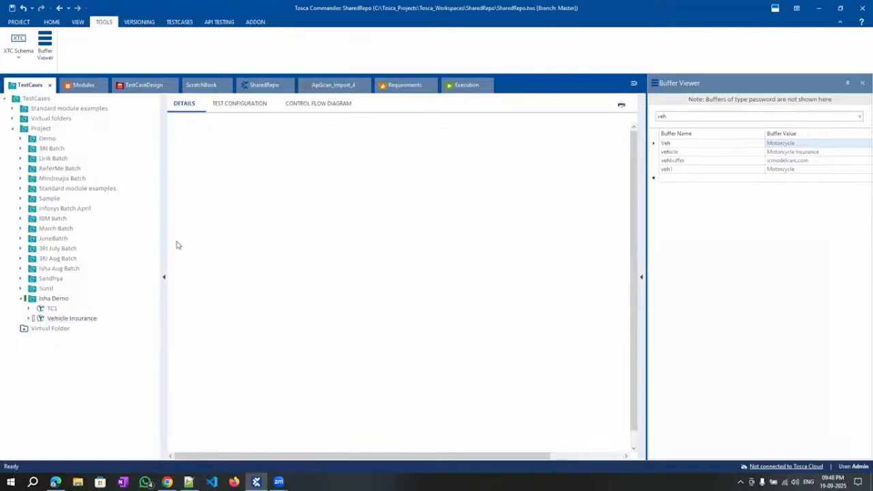
right_click(218, 133)
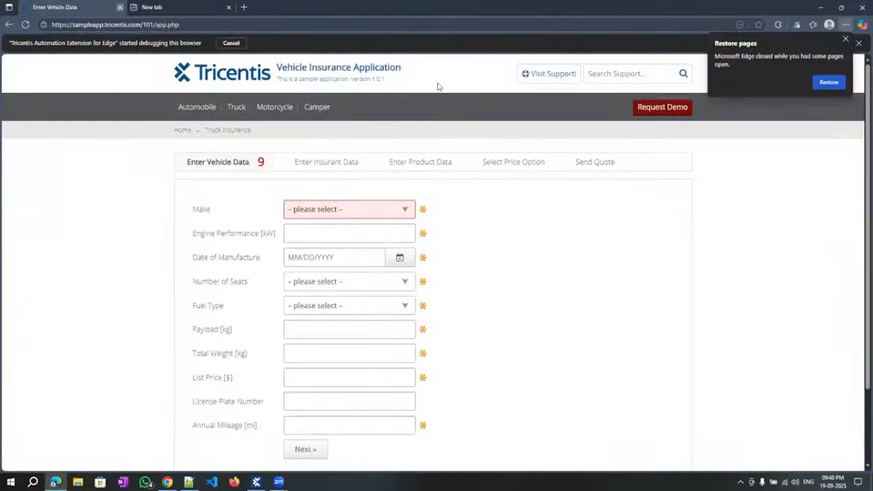
Close the leftover Edge window and run Vehicle Insurance in ScratchBook.
click(821, 6)
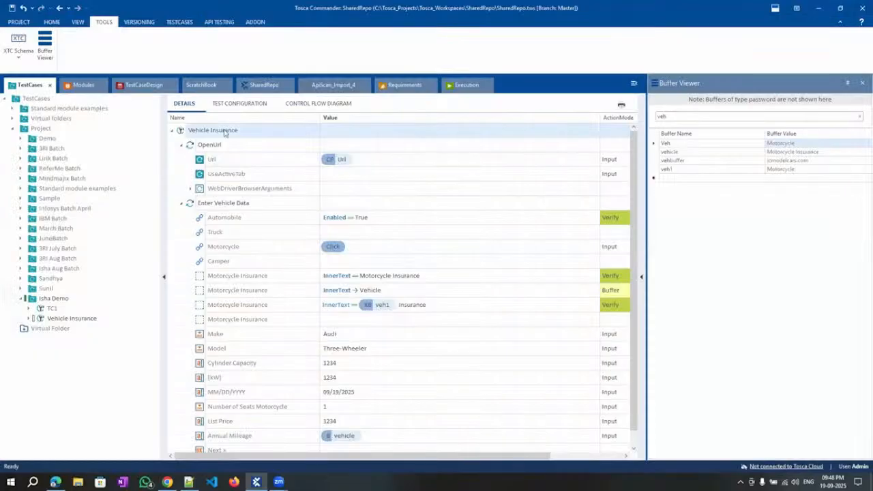
right_click(225, 131)
click(259, 194)
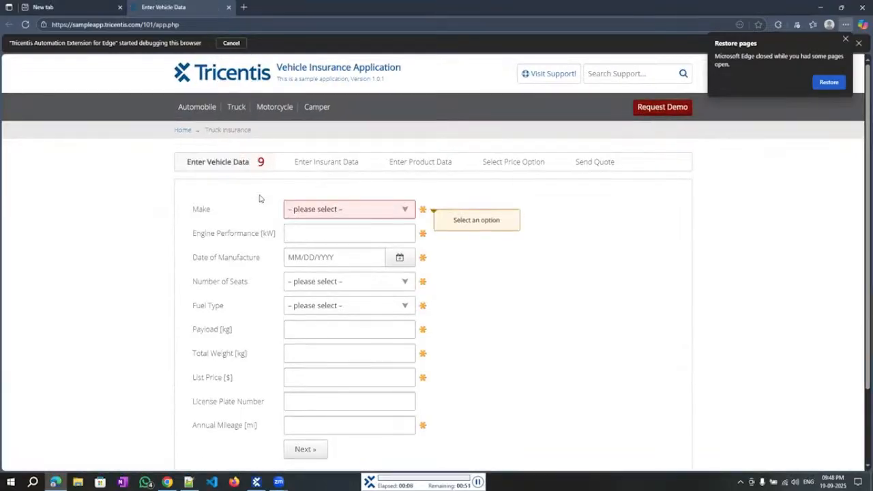
click(275, 109)
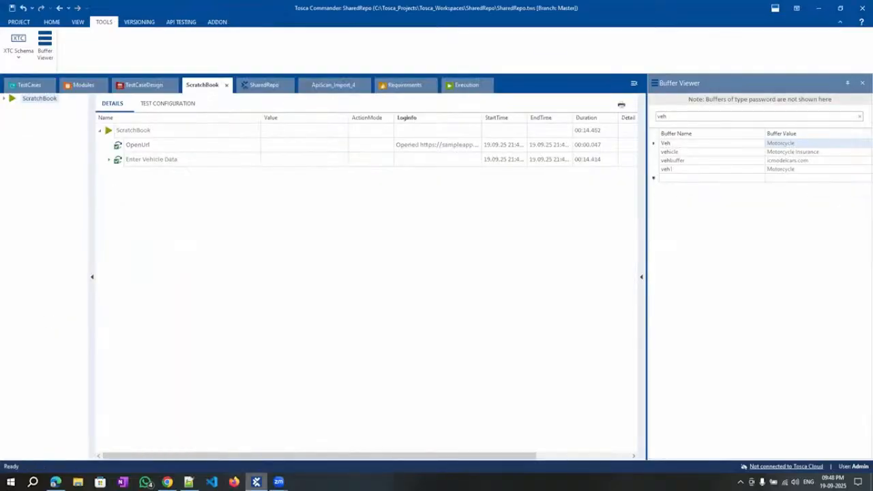
Copy Vehicle Insurance's Url configuration parameter onto the parent demo folder.
click(167, 482)
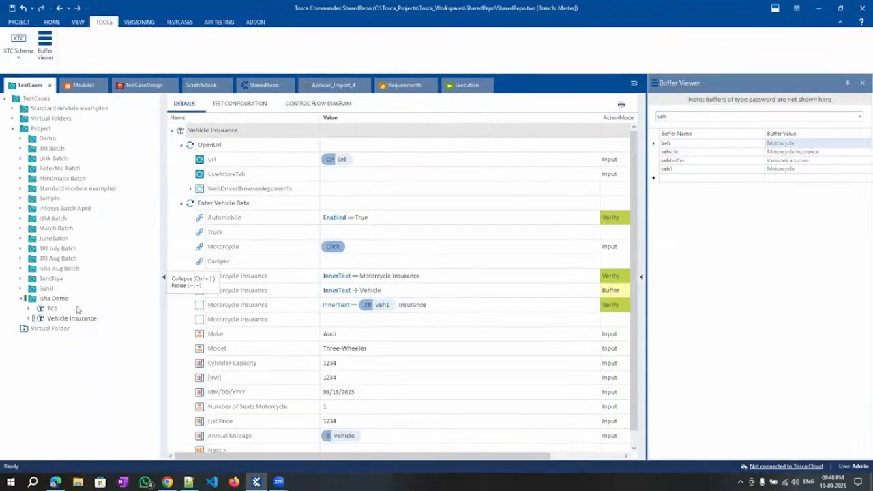
click(72, 318)
click(239, 103)
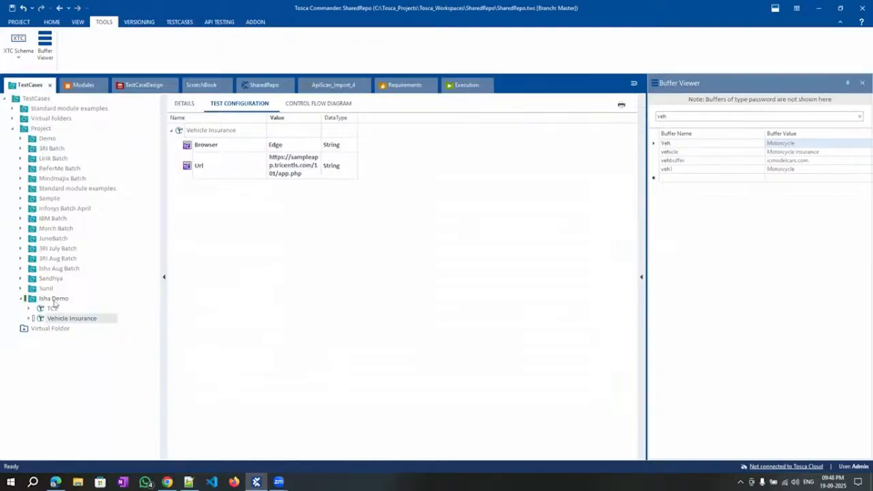
click(217, 174)
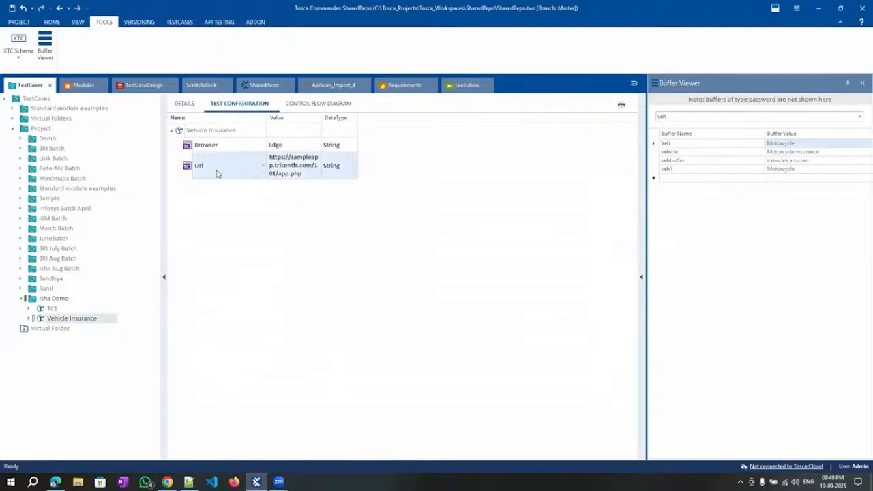
click(55, 299)
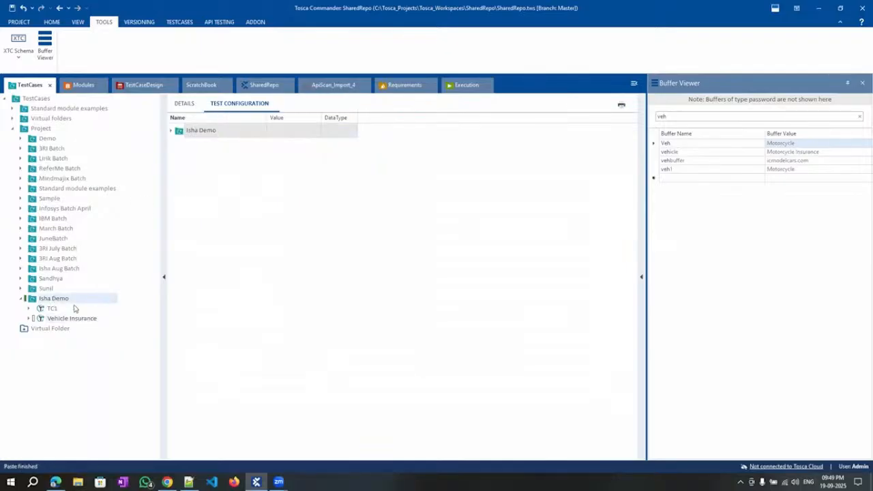
Verify the demo folder holds Url and TC1 inherits it, then show Vehicle Insurance's steps.
click(54, 318)
click(215, 166)
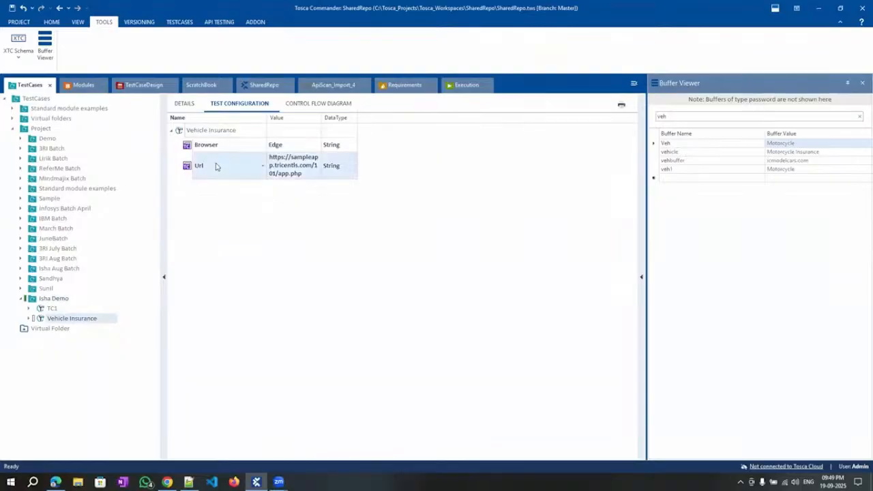
click(278, 166)
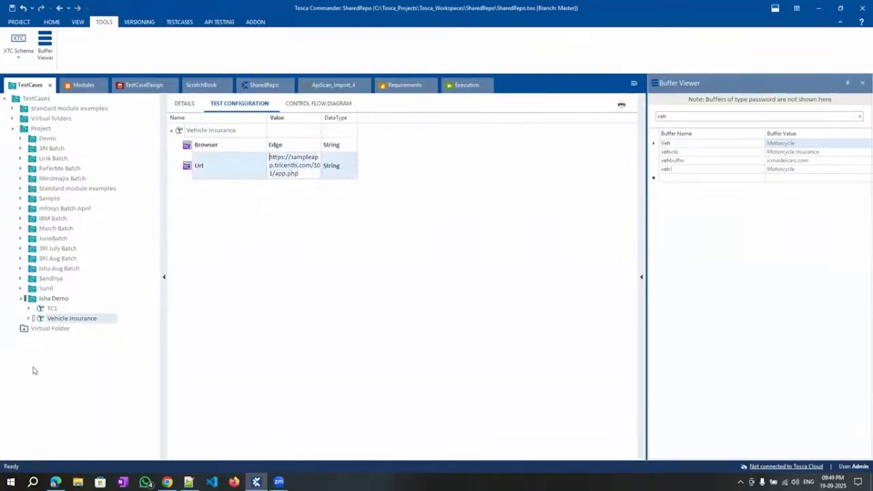
click(54, 299)
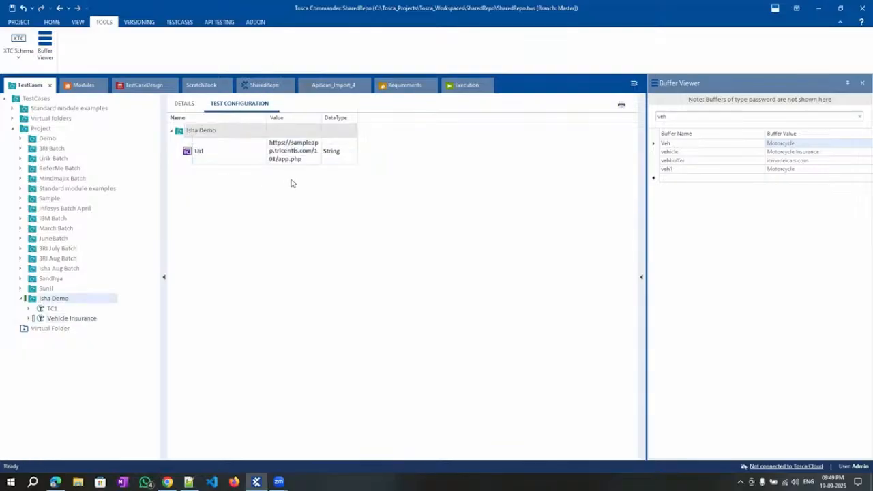
click(51, 308)
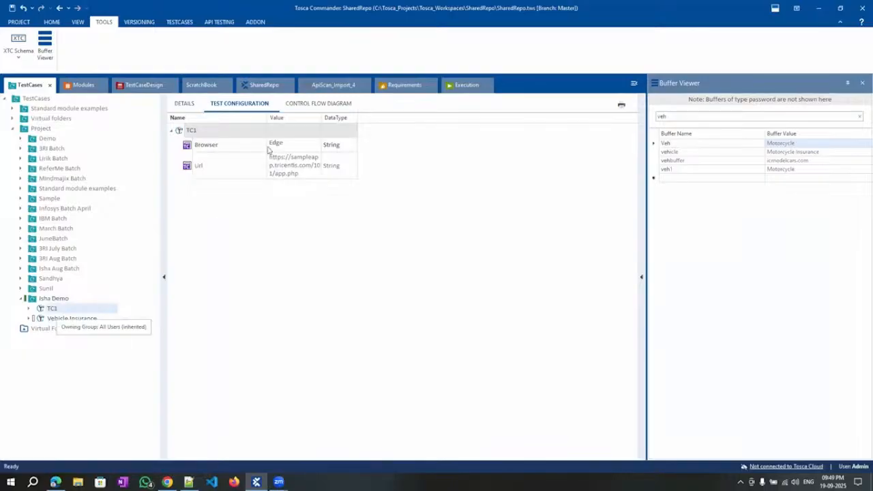
click(57, 320)
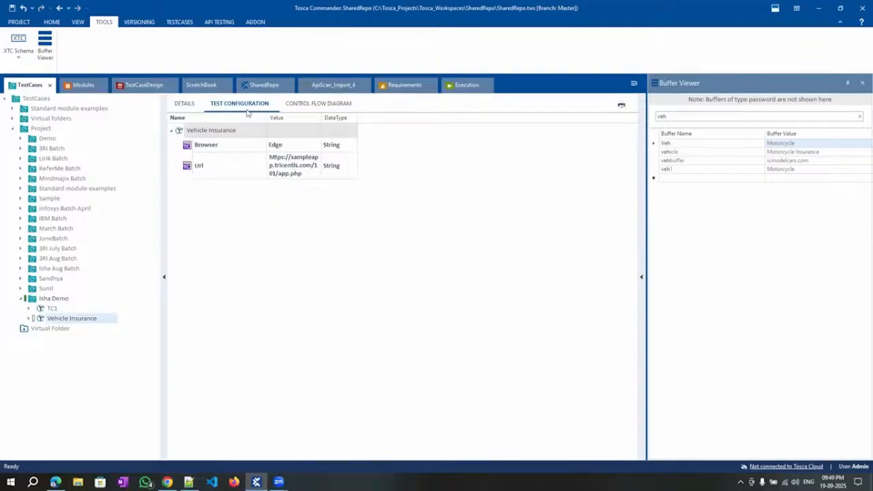
click(185, 105)
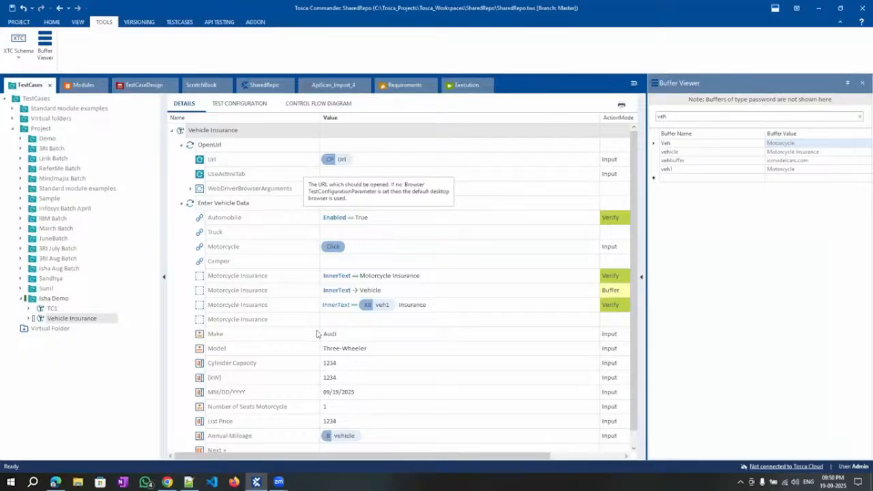
Expand Vehicle Insurance and view the OpenUrl and Enter Vehicle Data step values.
click(31, 321)
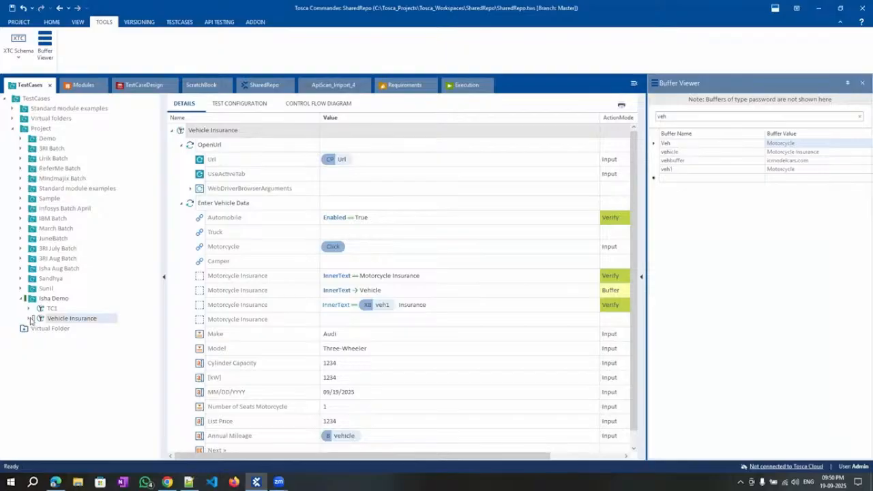
click(30, 319)
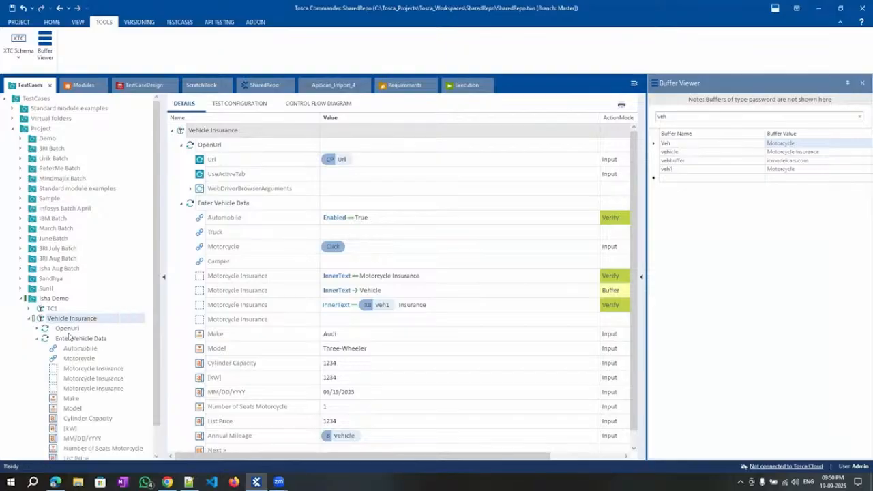
click(67, 338)
click(66, 330)
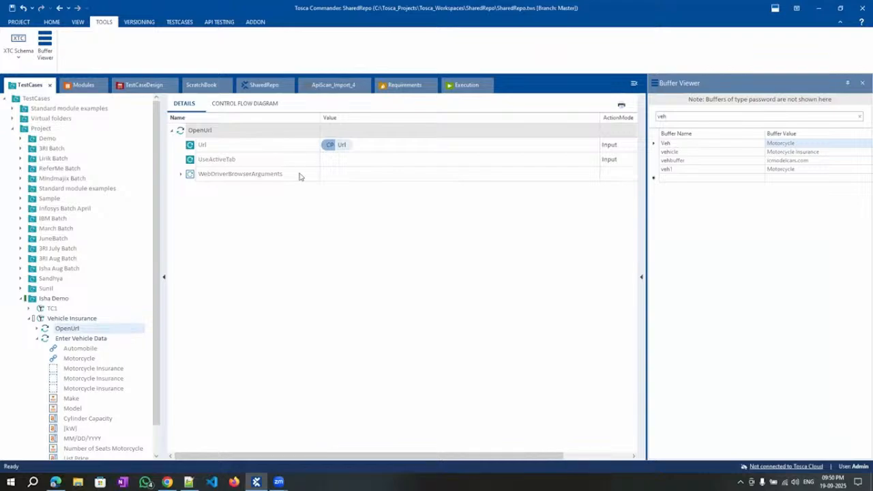
click(82, 339)
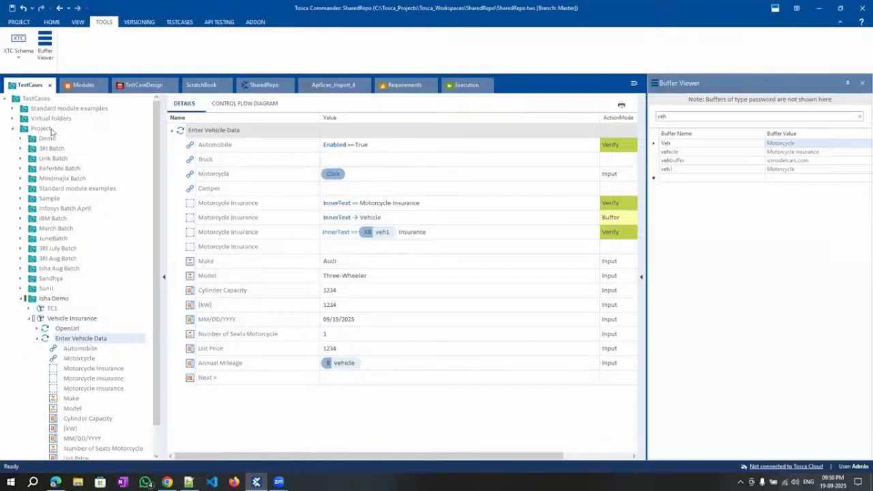
Add TBox Wait from Standard modules > Timing and place it above Enter Vehicle Data.
click(82, 88)
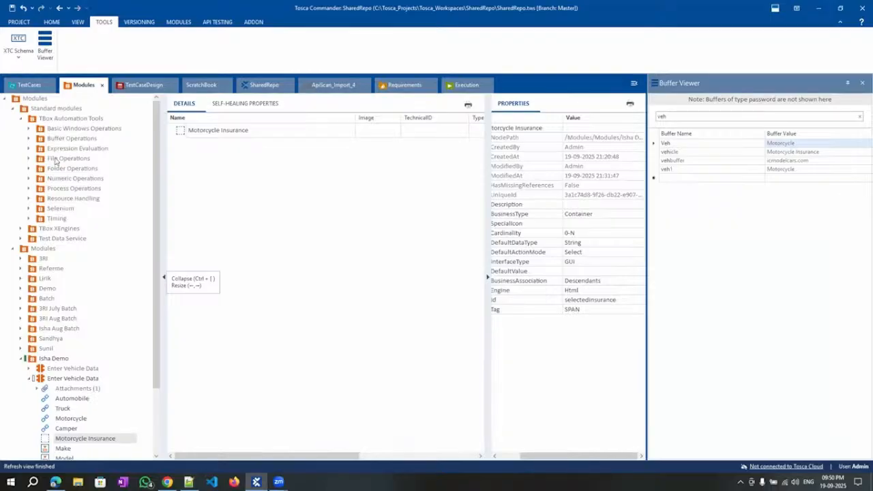
click(55, 220)
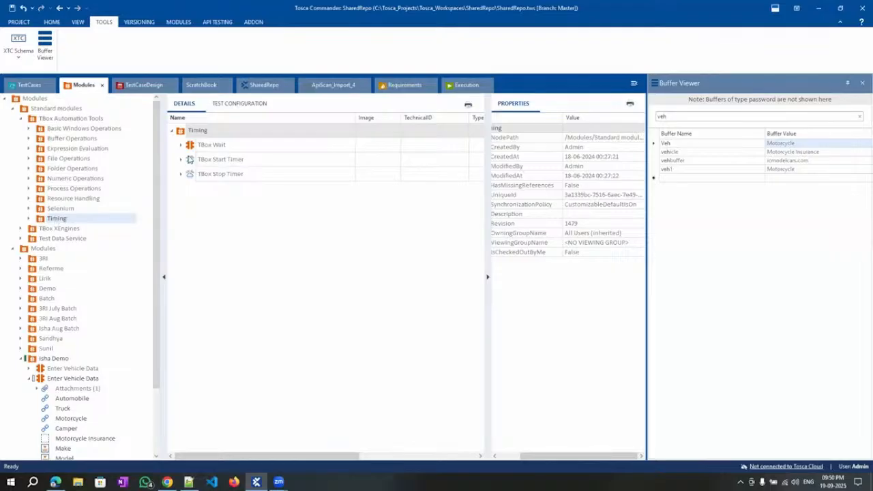
drag(191, 146, 58, 325)
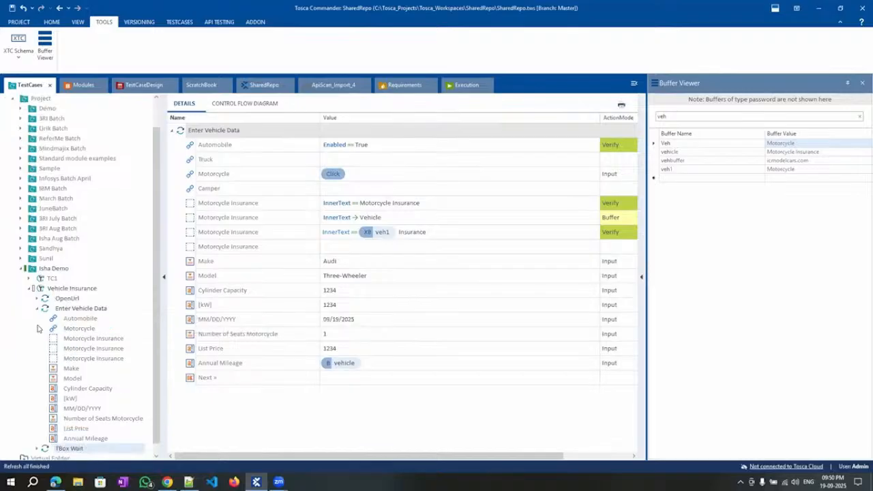
click(37, 310)
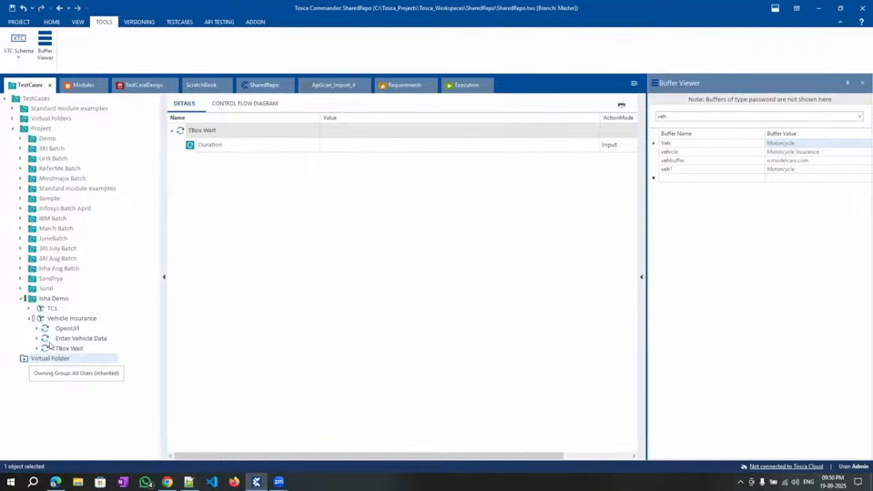
drag(46, 349, 59, 344)
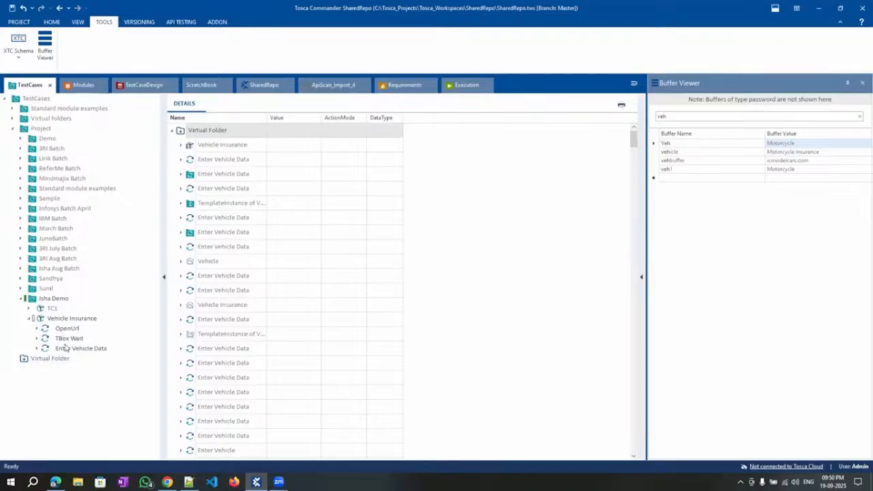
Enter 5000 as the TBox Wait step's Duration value.
click(66, 330)
click(58, 338)
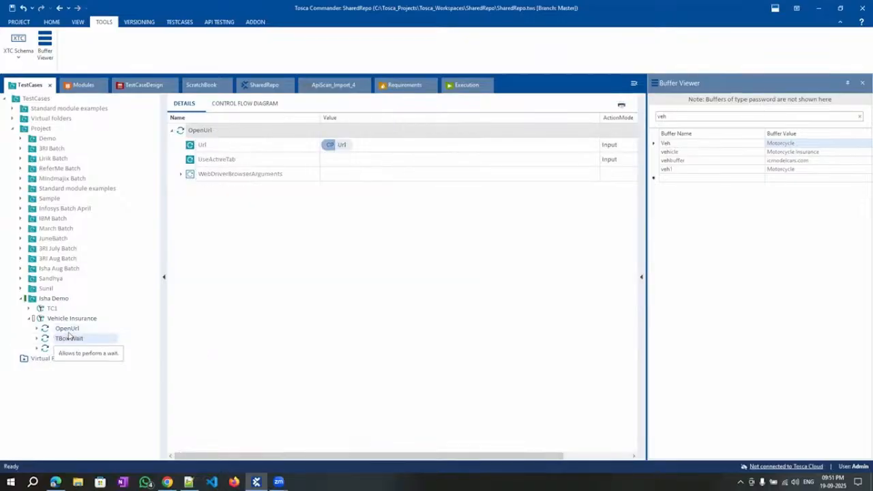
click(344, 148)
click(345, 147)
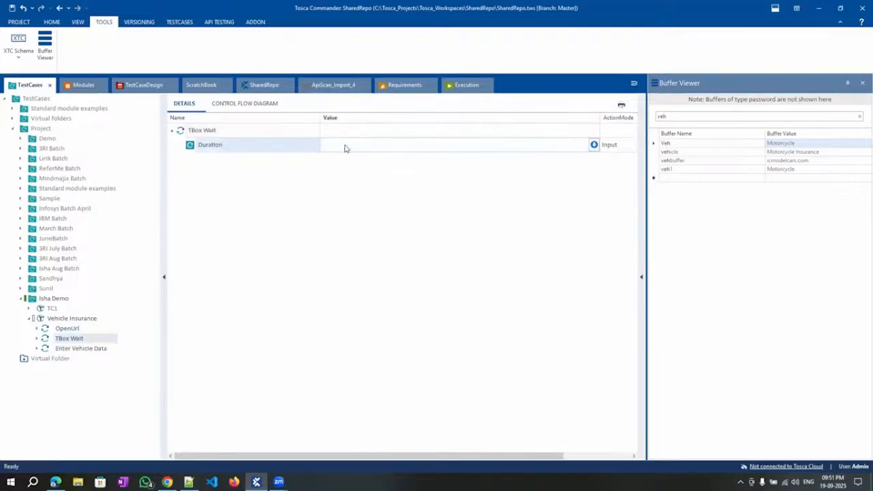
text(5000)
click(343, 236)
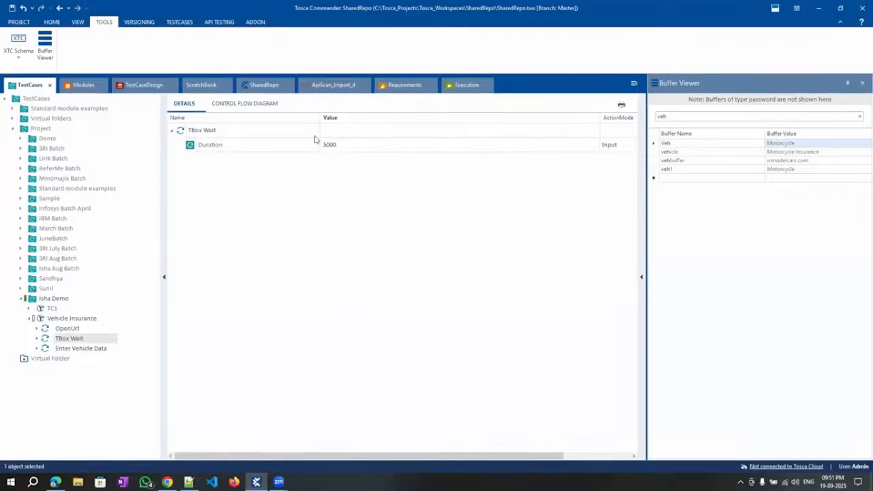
Review OpenUrl, TBox Wait and Enter Vehicle Data, then select Vehicle Insurance.
click(66, 329)
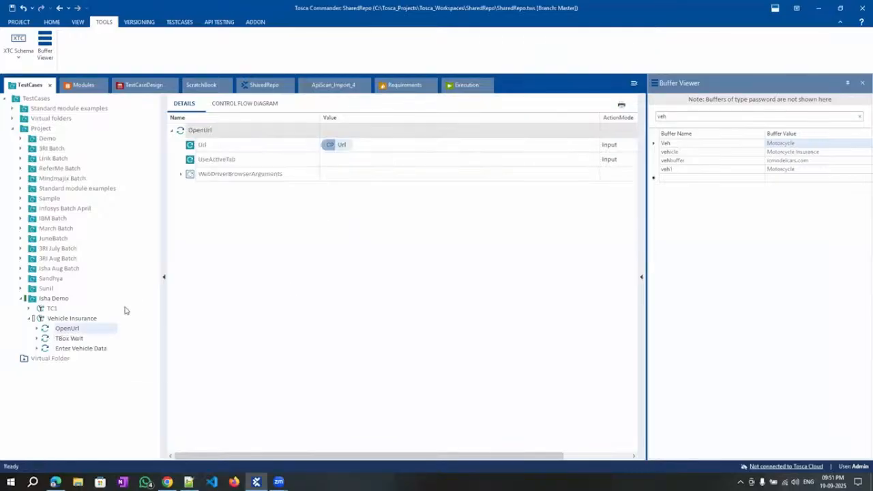
click(69, 340)
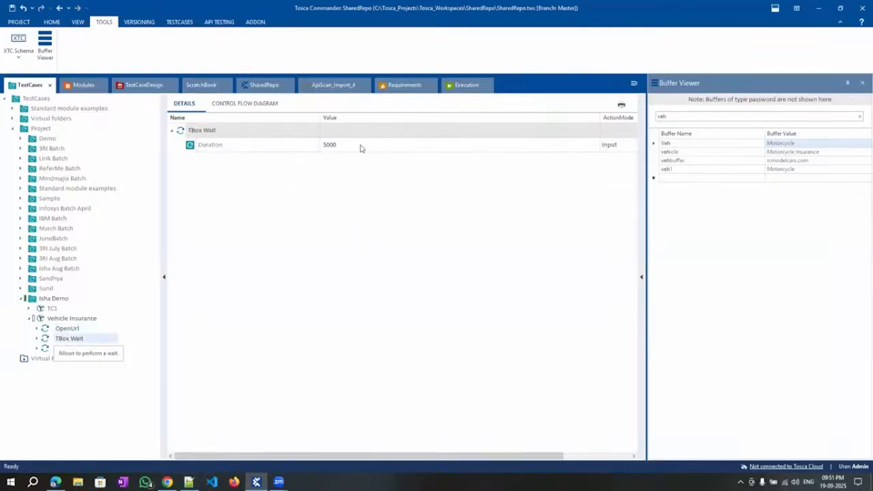
click(77, 348)
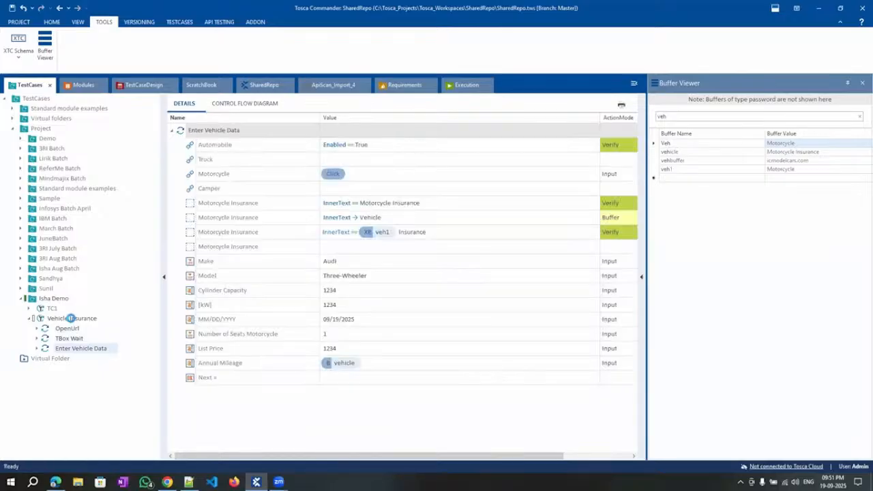
click(72, 319)
Run Vehicle Insurance in ScratchBook with the 5000 ms wait, then return to the TestCases tree.
right_click(72, 319)
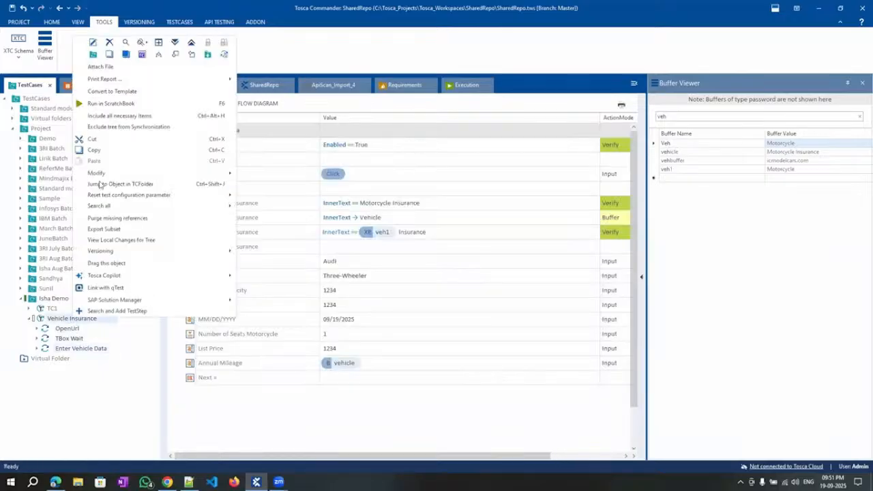
click(109, 103)
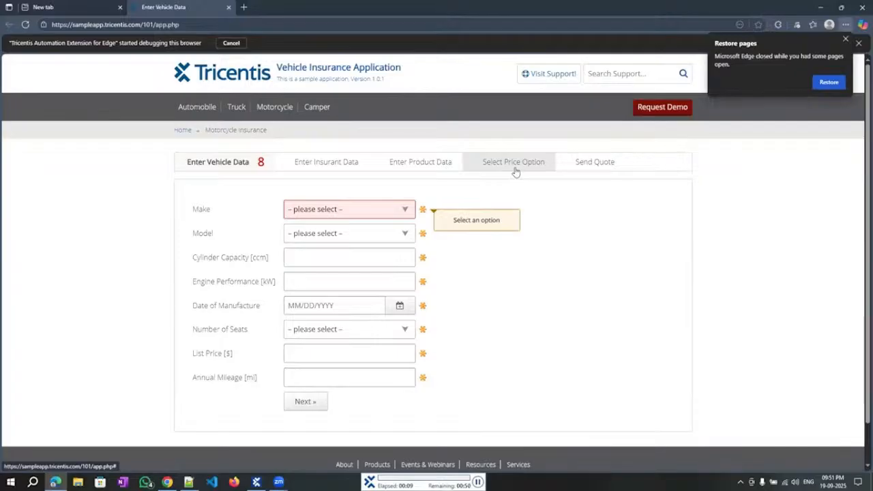
click(275, 108)
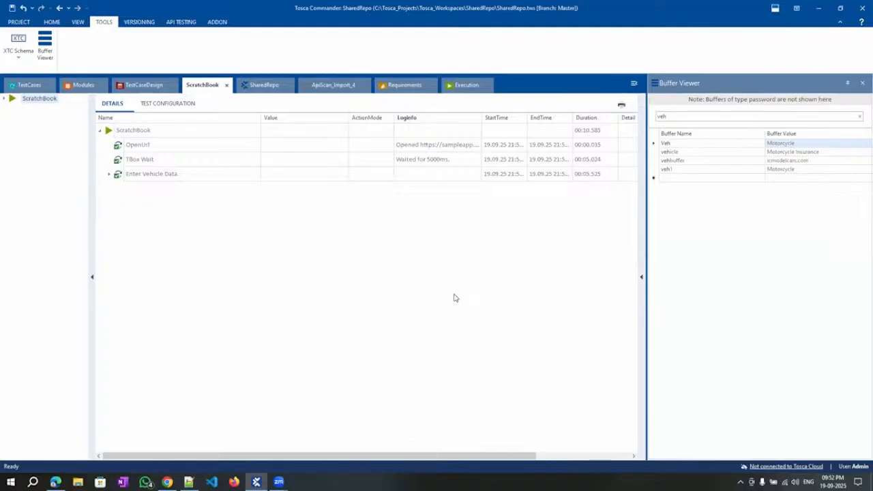
click(28, 84)
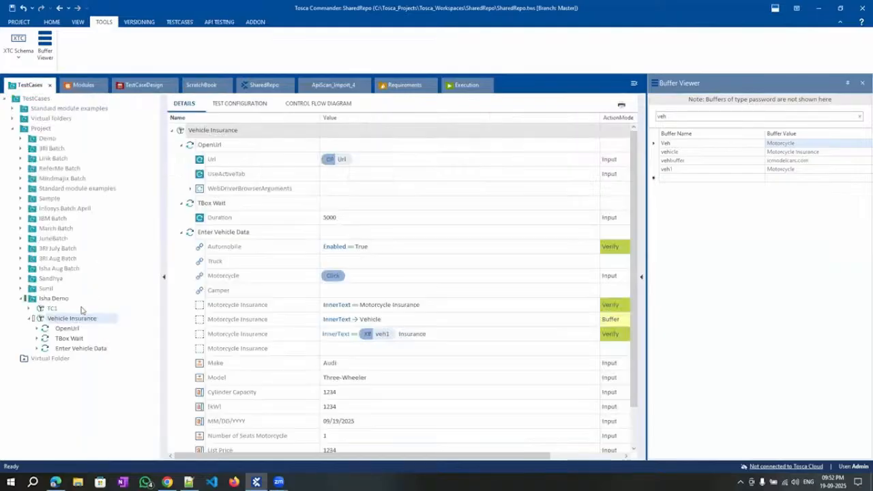
Select TBox Wait to show its Duration of 5000 set as Input.
click(68, 338)
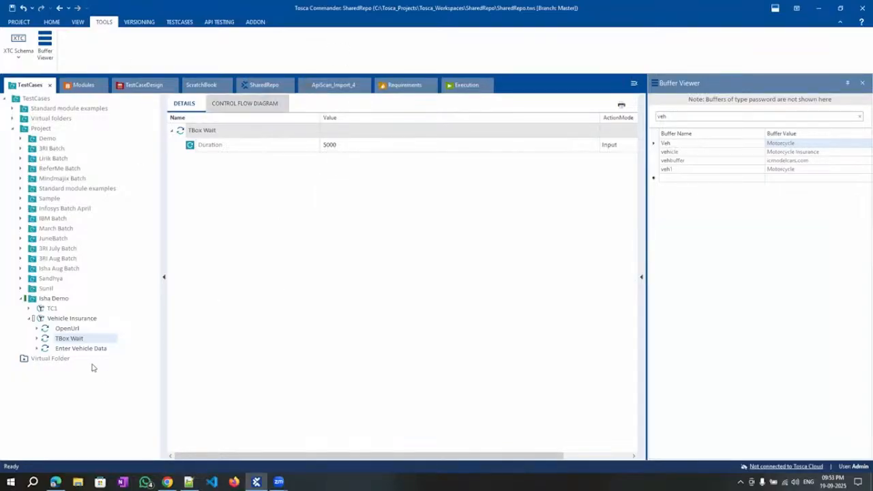
Switch the Automobile step in Enter Vehicle Data from verifying to ActionMode WaitOn.
click(62, 350)
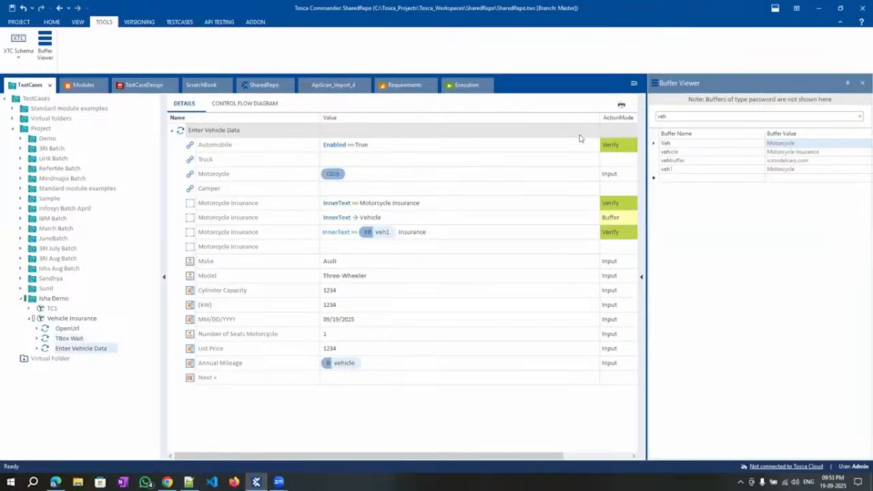
click(620, 146)
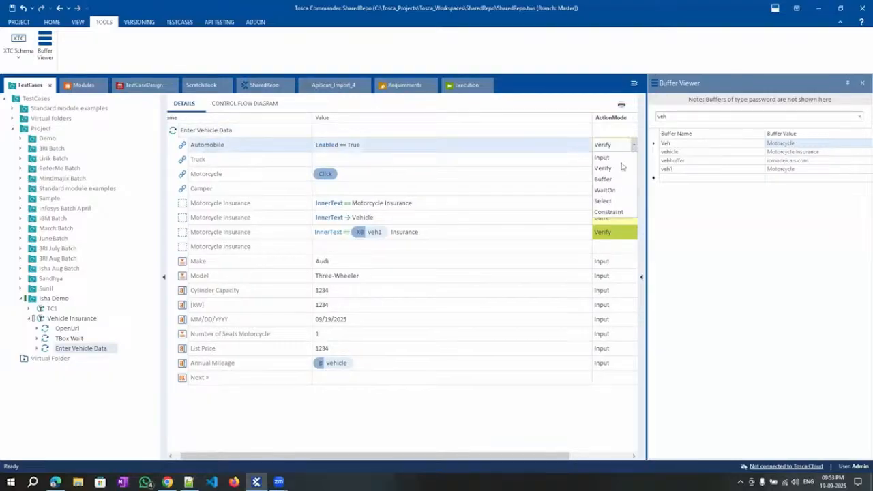
click(470, 427)
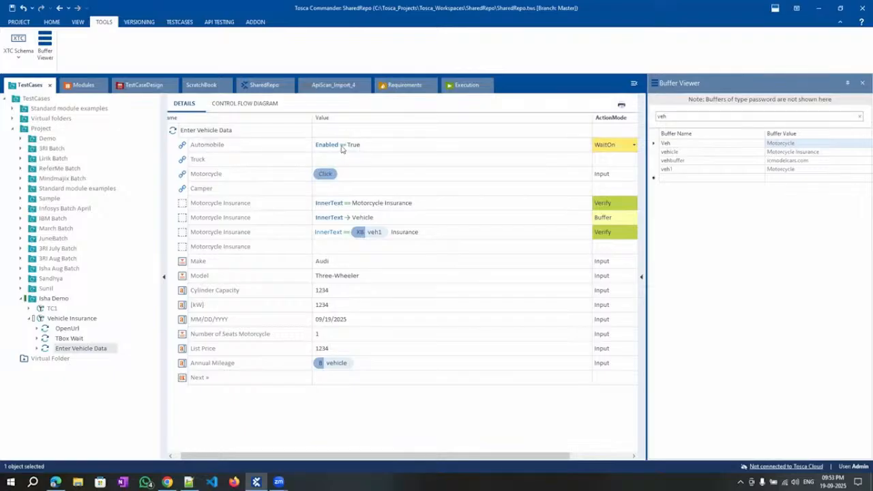
double_click(589, 117)
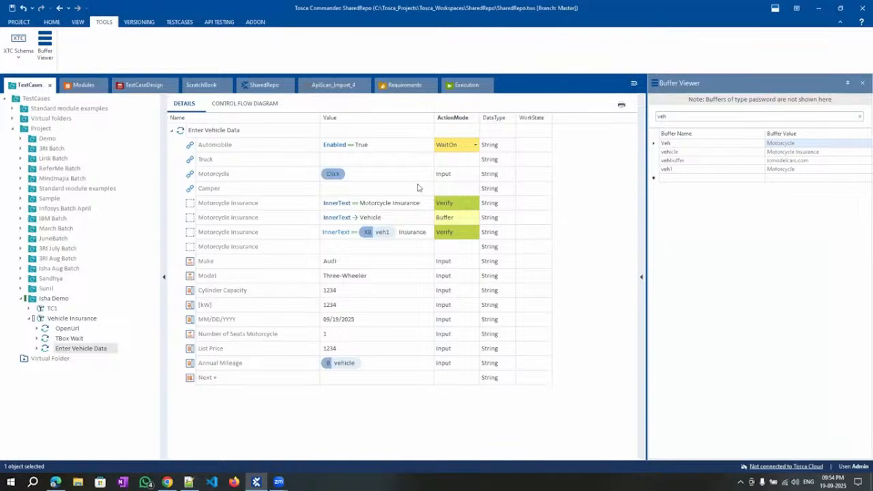
Inspect Automobile's Enabled == True wait condition in the value editor, leaving it unchanged.
click(423, 144)
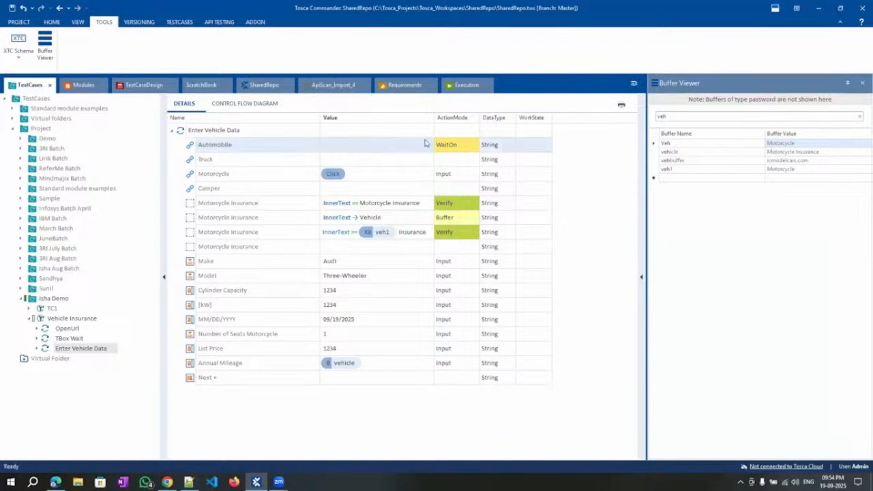
click(426, 145)
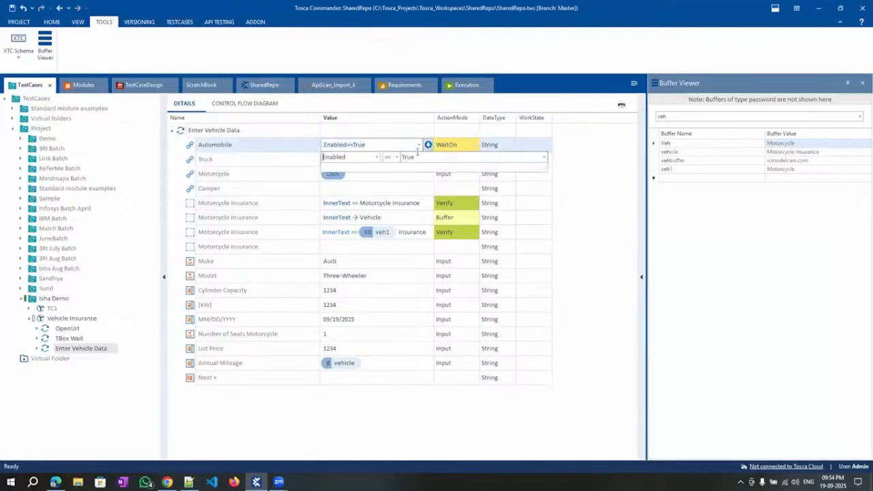
click(376, 157)
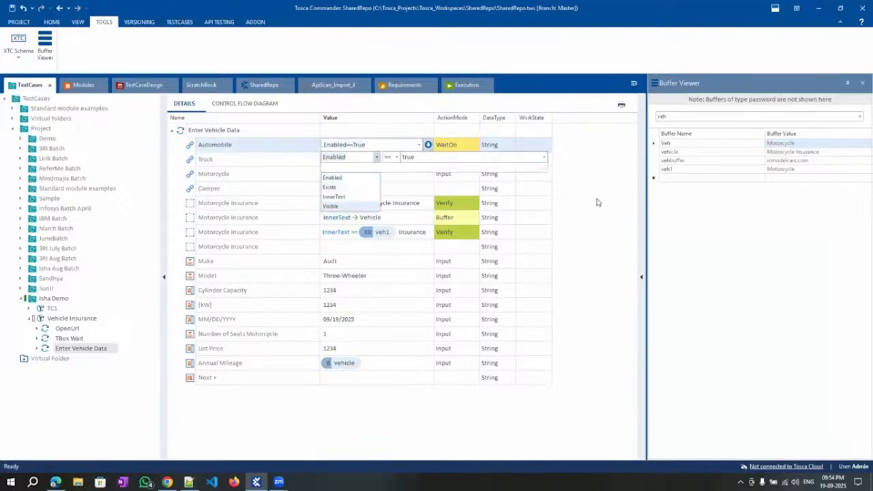
click(284, 157)
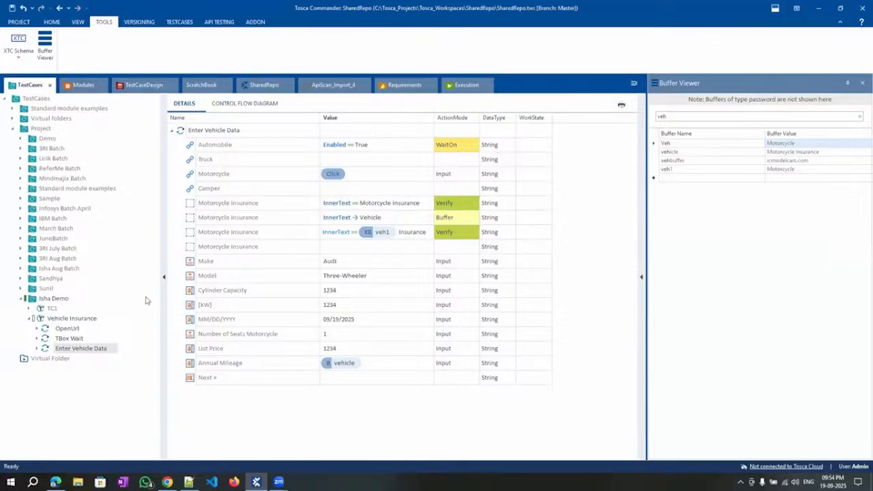
click(73, 339)
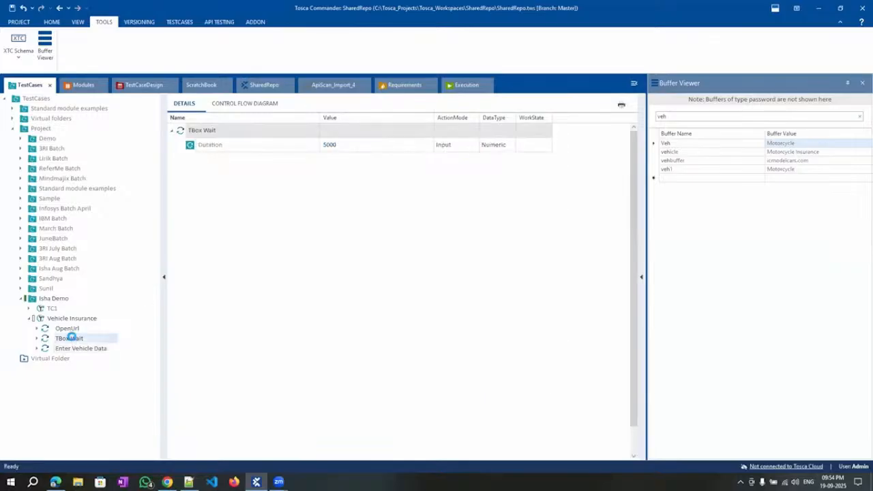
Delete the TBox Wait step and rerun Vehicle Insurance in ScratchBook.
key(Delete)
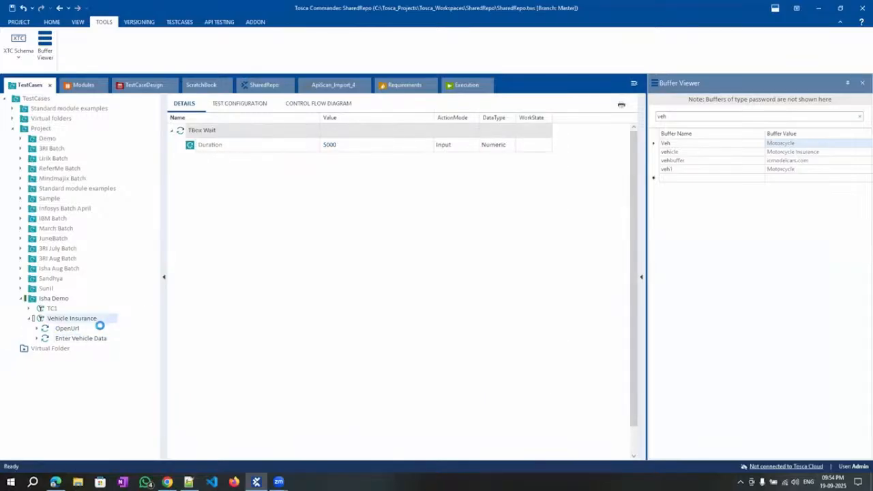
right_click(58, 318)
click(95, 105)
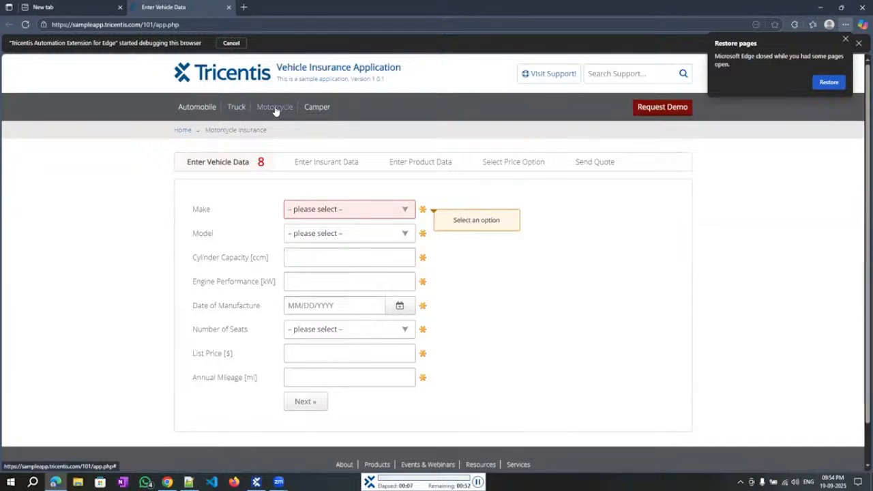
click(275, 109)
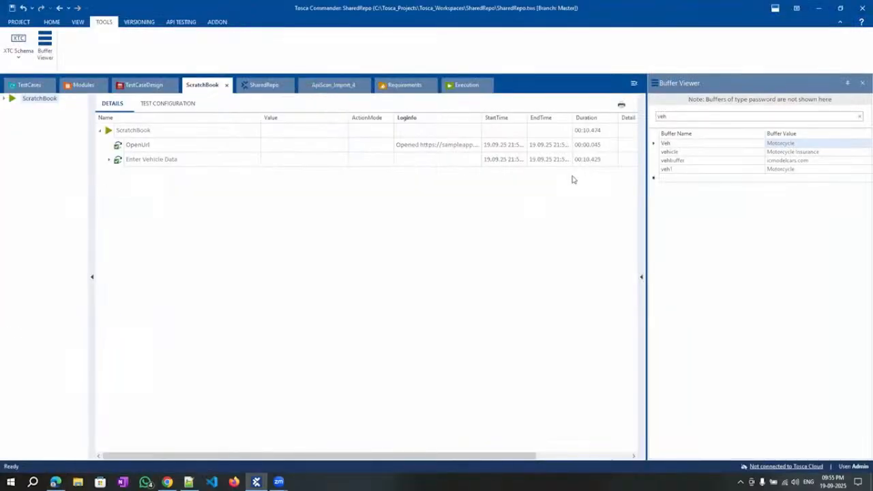
Expand Enter Vehicle Data results to confirm the WaitOn passed, then return to TestCases.
click(109, 159)
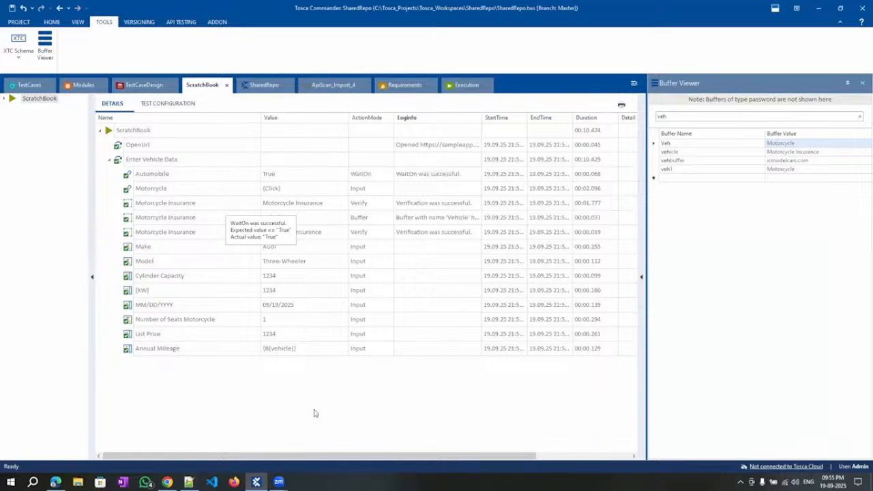
click(29, 85)
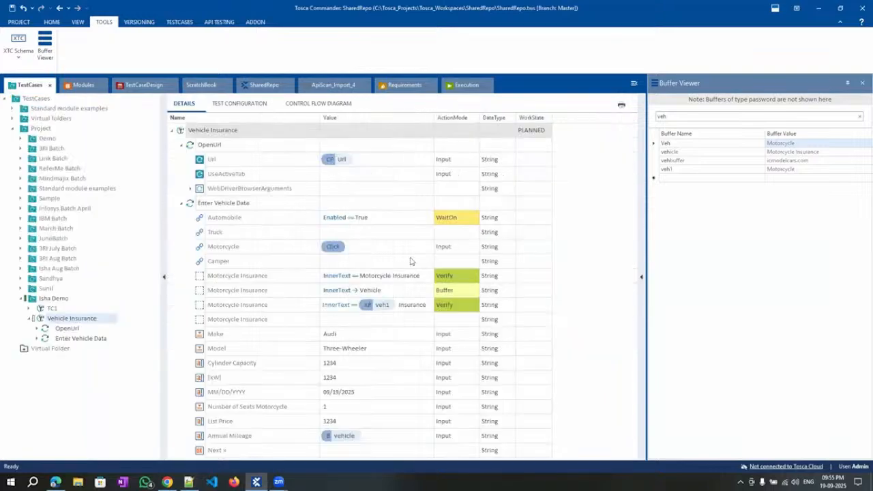
click(475, 249)
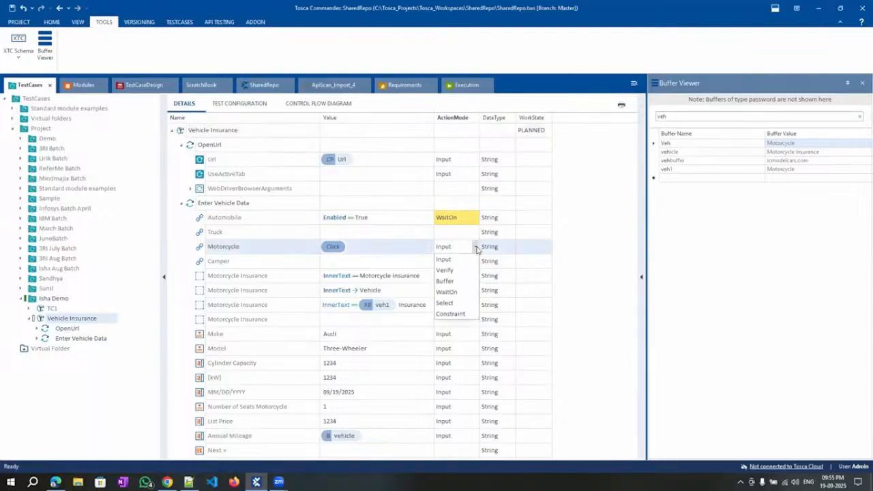
click(593, 312)
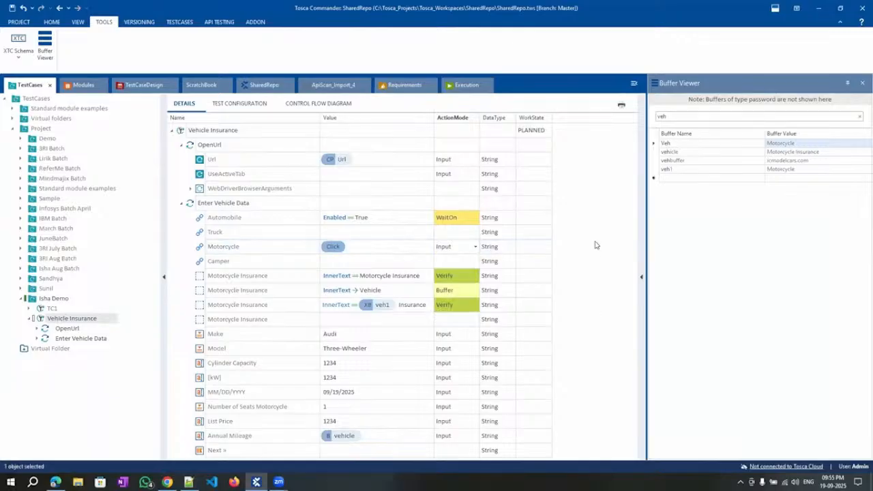